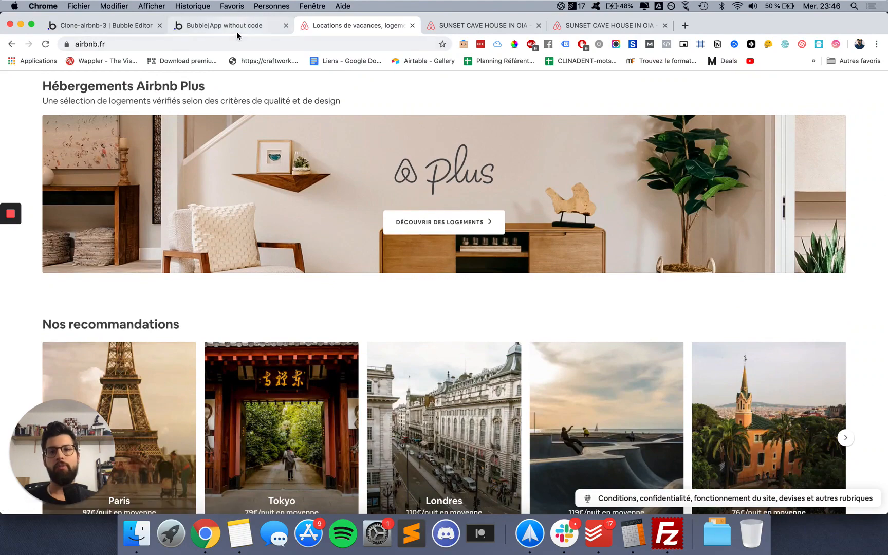
# Review the Airbnb clone's preview page from the search form down to the Animaux video, and play the video
pyautogui.click(236, 28)
pyautogui.scroll(10, 260, 124)
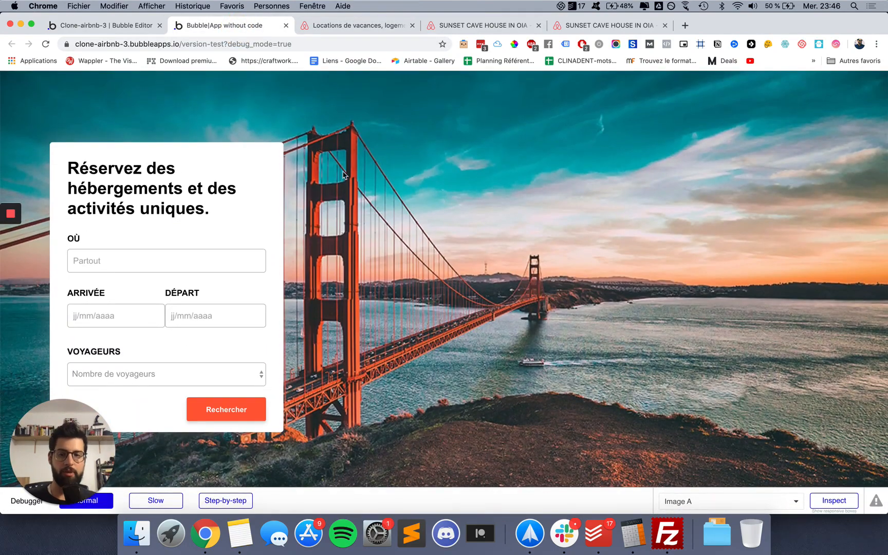
pyautogui.click(205, 325)
pyautogui.scroll(-1, 216, 331)
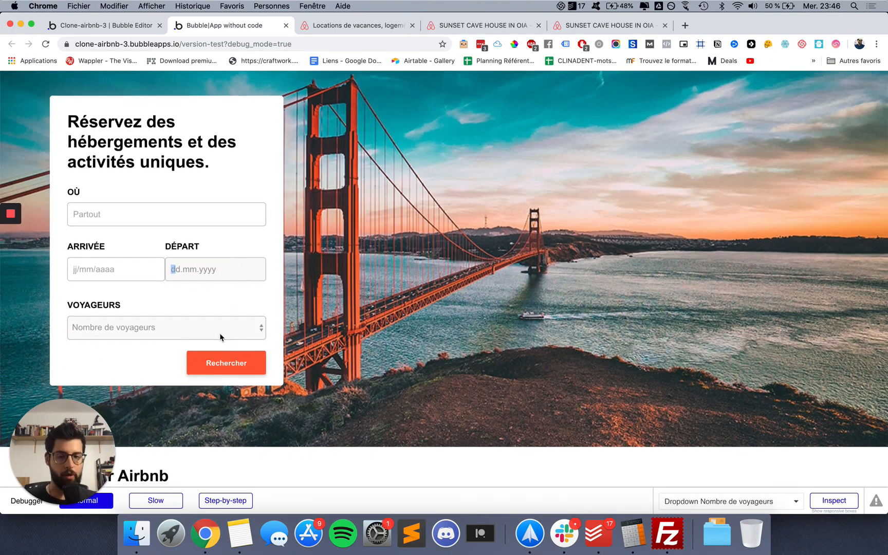
pyautogui.scroll(-5, 220, 336)
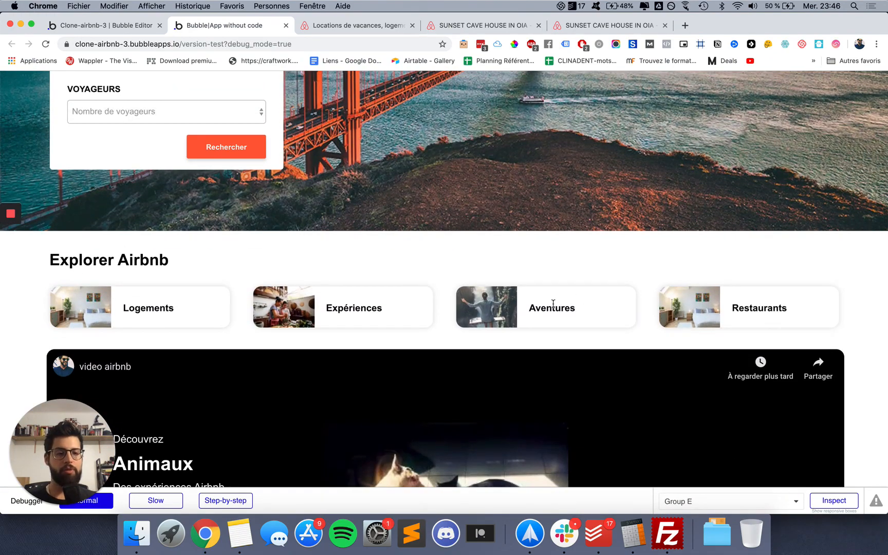
pyautogui.scroll(-6, 690, 334)
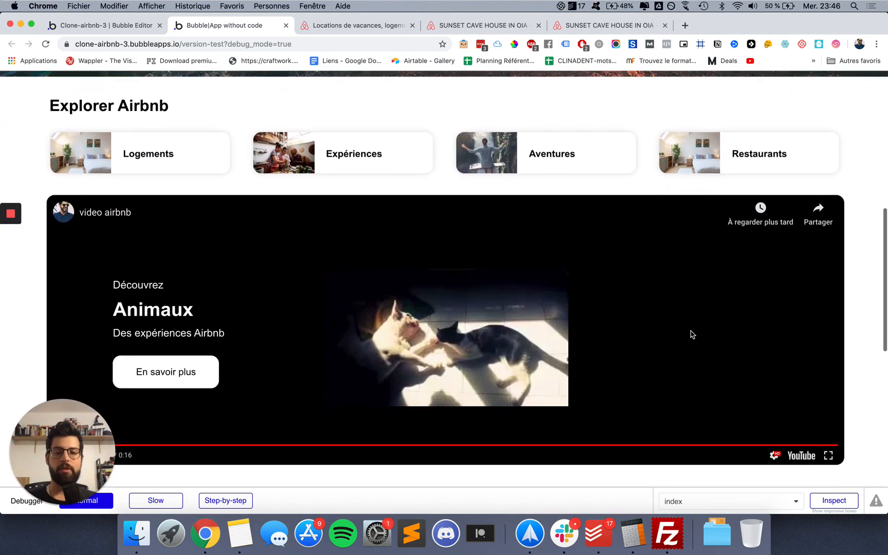
pyautogui.click(57, 336)
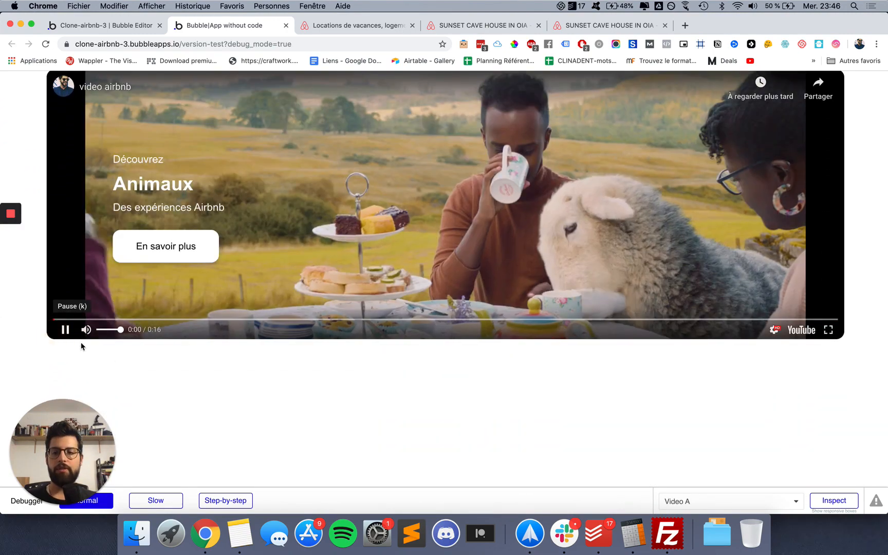
pyautogui.scroll(2, 267, 154)
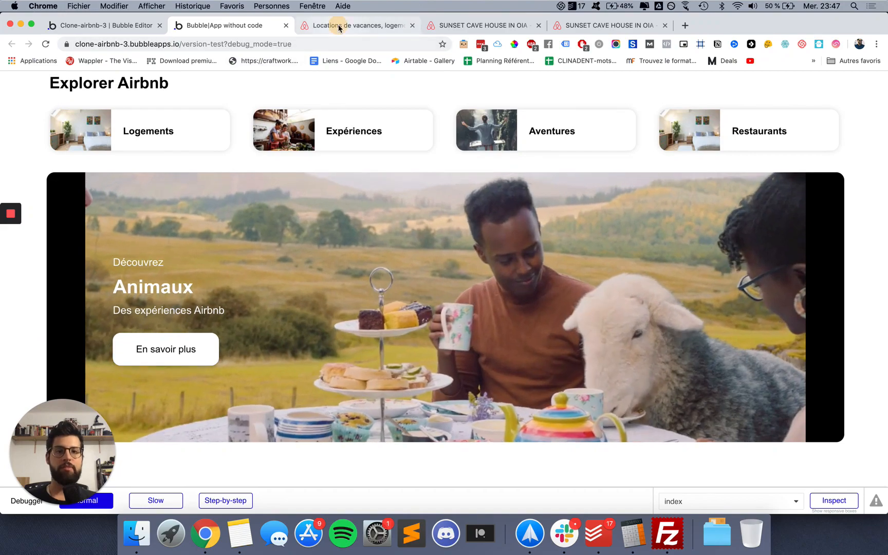
# Compare the Animaux video banner on the original Airbnb homepage with the clone's version and the empty area below it
pyautogui.click(341, 24)
pyautogui.scroll(15, 342, 183)
pyautogui.scroll(-6, 341, 183)
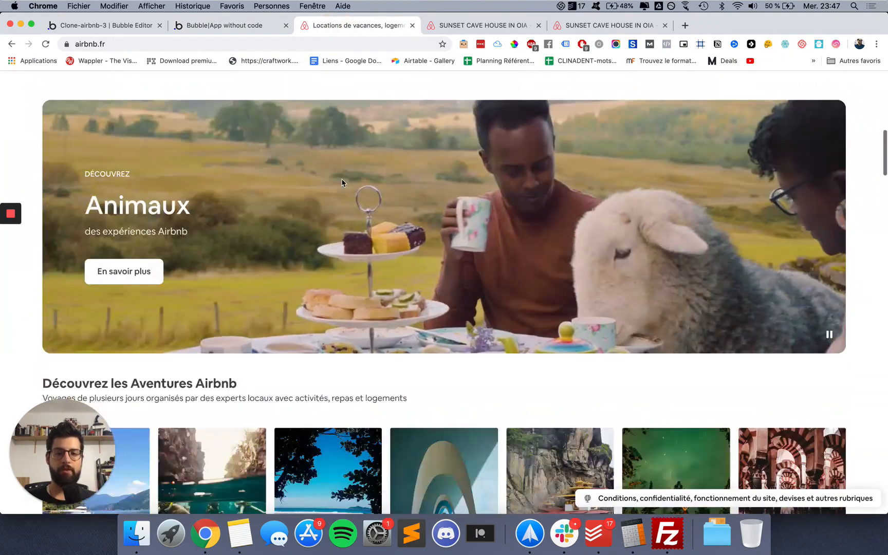
pyautogui.click(246, 24)
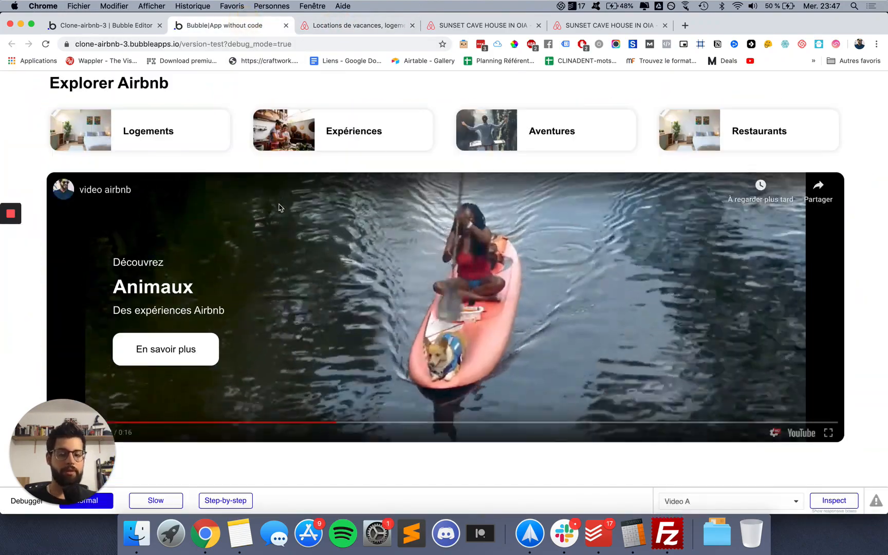
pyautogui.scroll(-5, 277, 205)
pyautogui.scroll(-2, 269, 195)
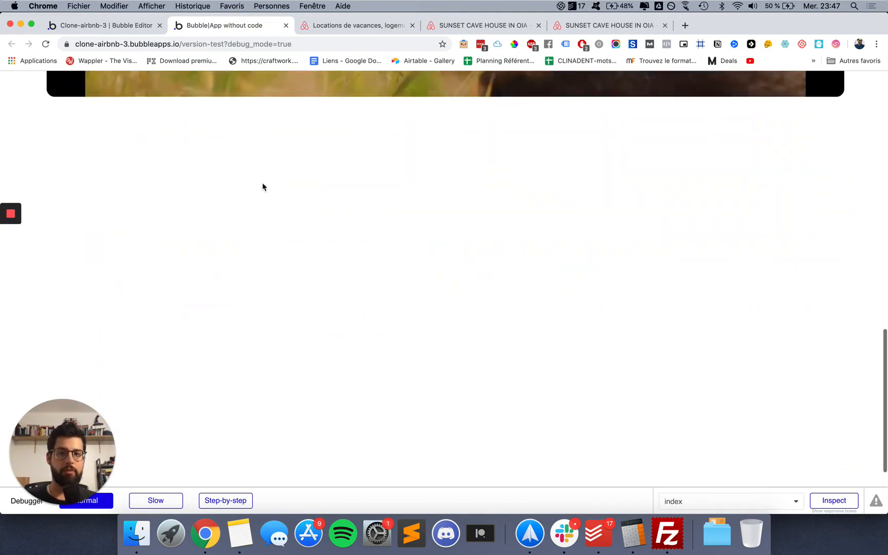
pyautogui.scroll(2, 262, 187)
# Examine the original Airbnb homepage sections from the Animaux banner down to the "Logements dans le monde entier" listing grid
pyautogui.click(322, 29)
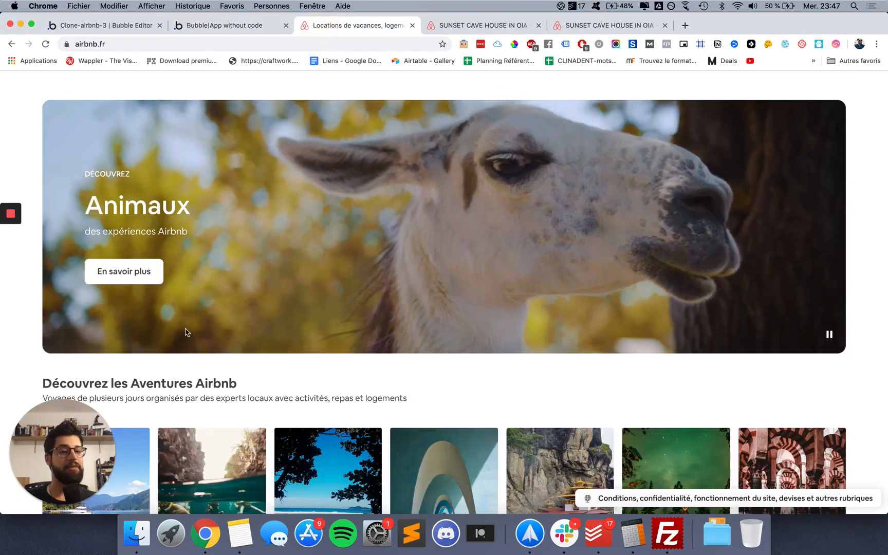
pyautogui.scroll(-5, 184, 328)
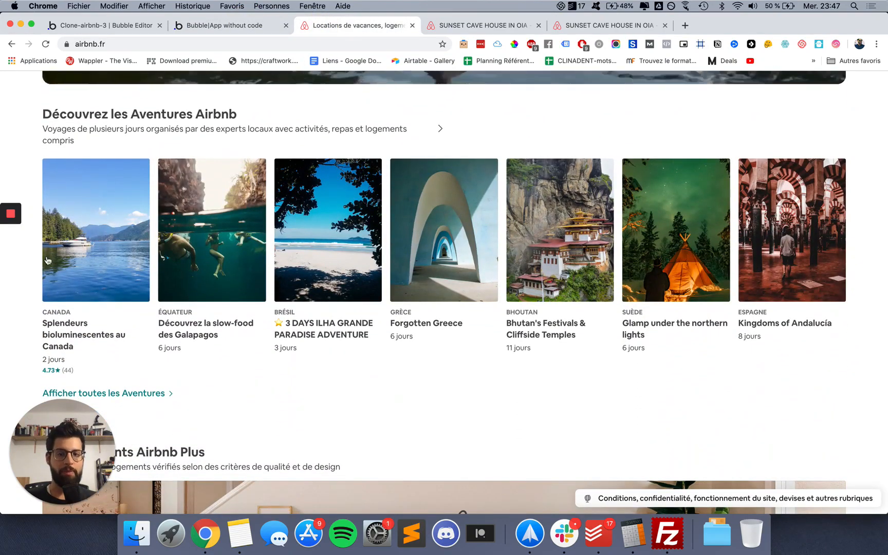
pyautogui.scroll(-5, 67, 154)
pyautogui.scroll(-10, 67, 153)
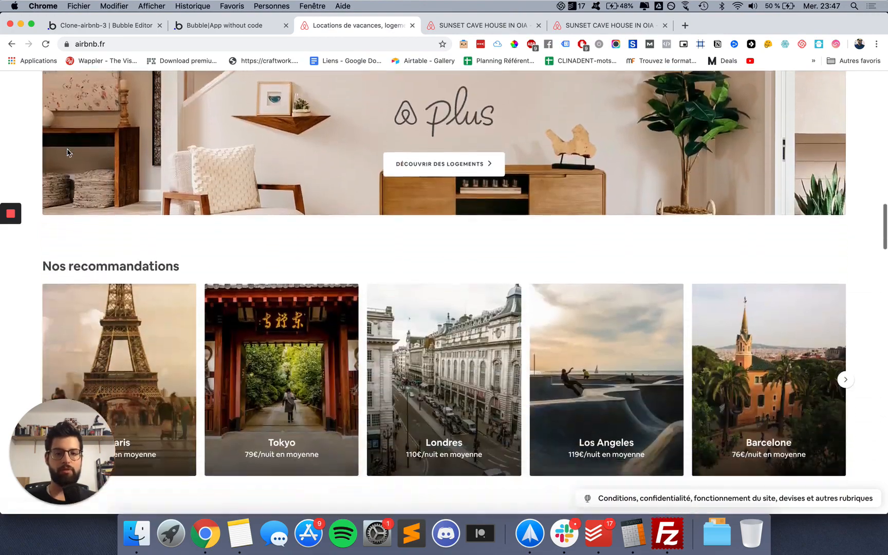
pyautogui.scroll(-1, 67, 153)
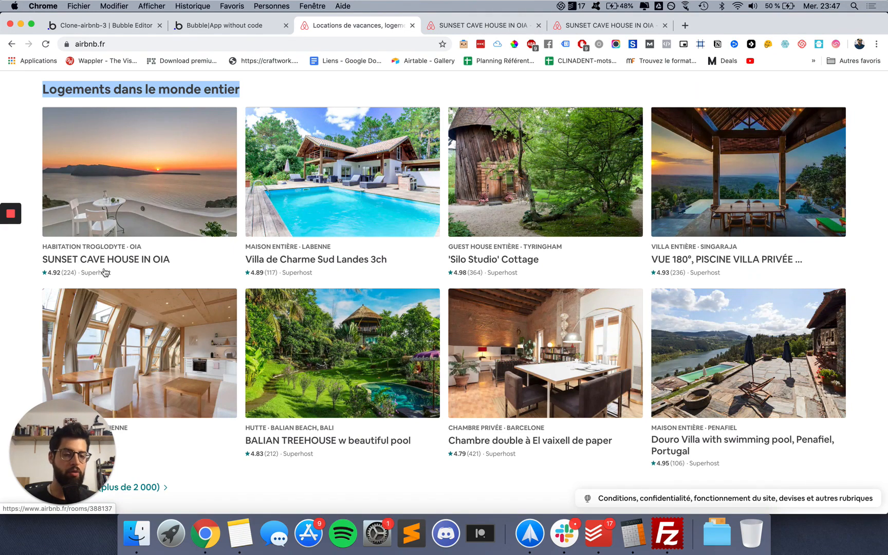
pyautogui.scroll(-2, 111, 275)
pyautogui.scroll(5, 139, 226)
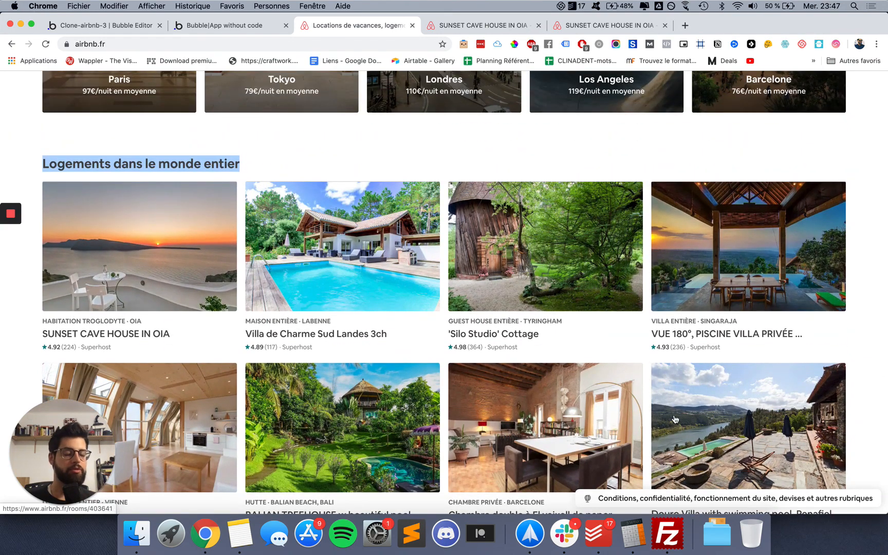
pyautogui.scroll(-6, 675, 418)
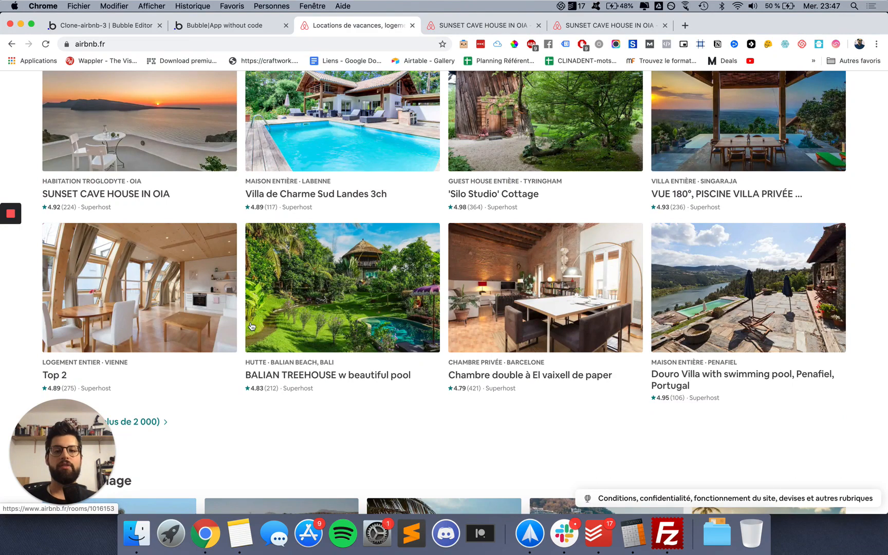
pyautogui.scroll(3, 152, 228)
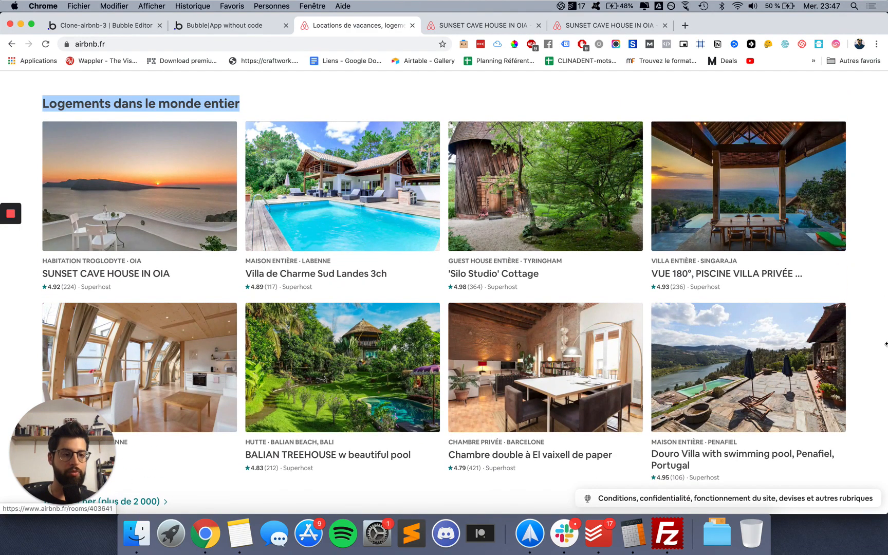
pyautogui.moveTo(886, 344); pyautogui.dragTo(886, 398)
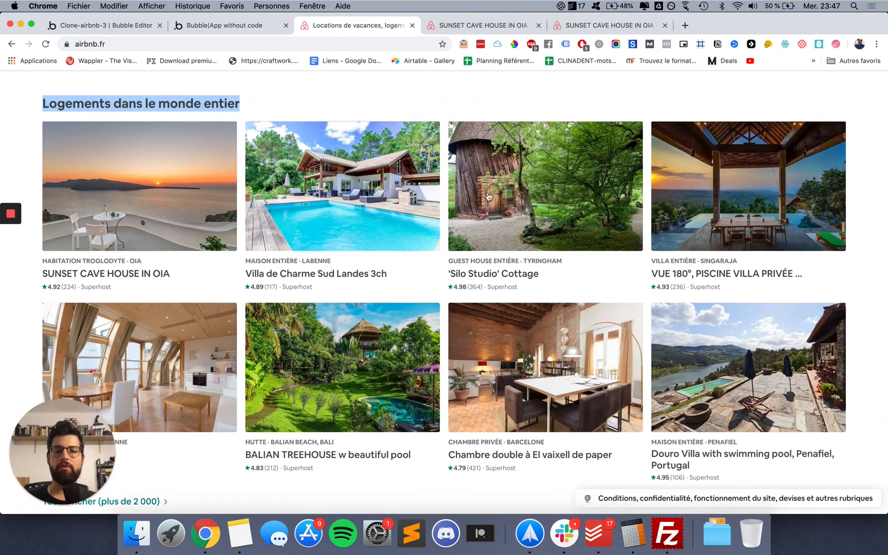
pyautogui.click(205, 26)
pyautogui.click(125, 26)
pyautogui.click(216, 206)
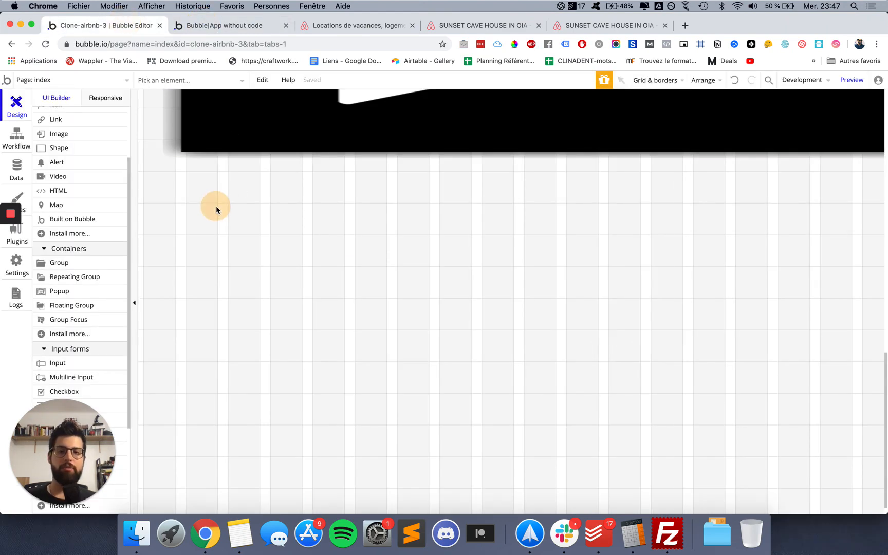
pyautogui.click(354, 26)
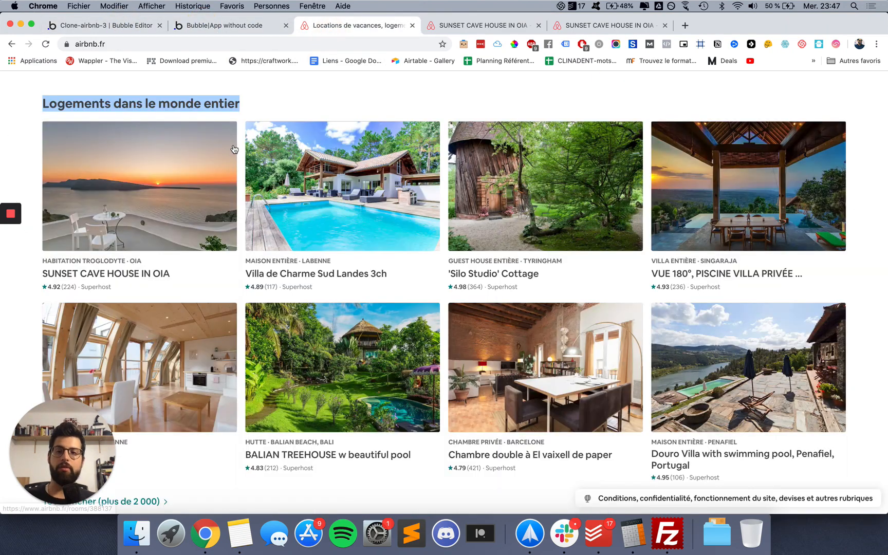
pyautogui.click(255, 105)
pyautogui.click(9, 44)
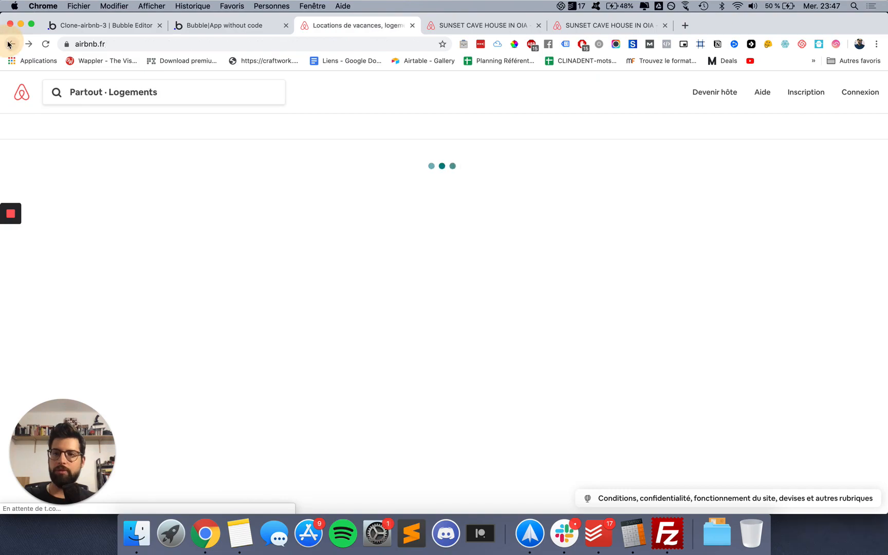
# Copy the section heading "Logements dans le monde entier" from the original Airbnb homepage
pyautogui.scroll(-10, 46, 139)
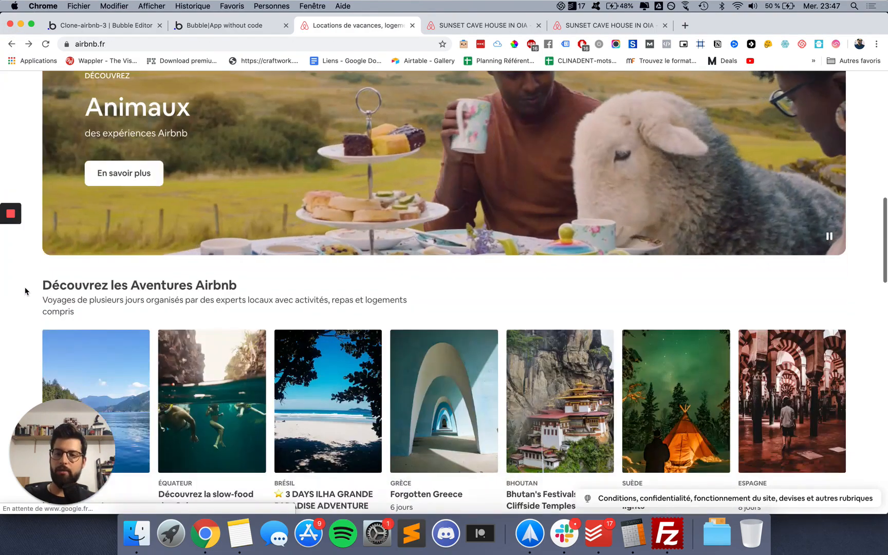
pyautogui.scroll(-10, 28, 288)
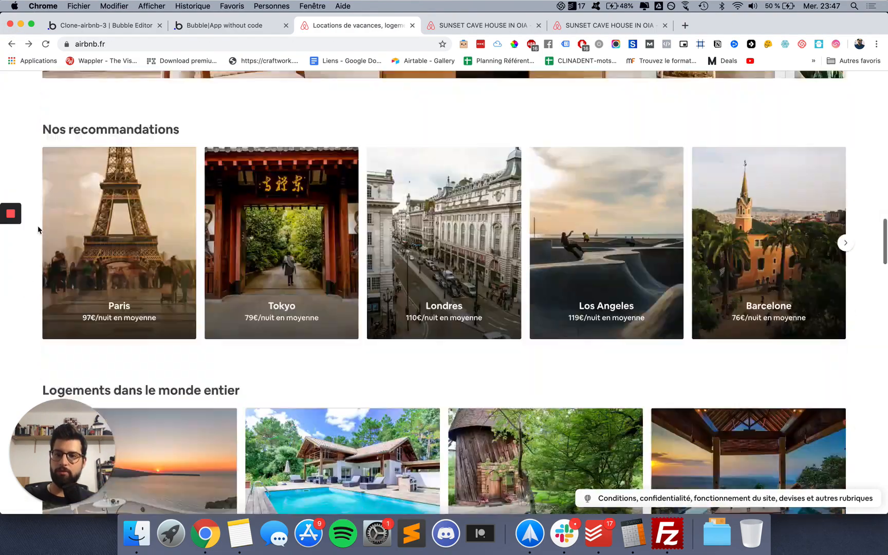
pyautogui.scroll(-5, 38, 229)
pyautogui.moveTo(40, 251); pyautogui.dragTo(247, 252)
pyautogui.hotkey('ctrl', 'c')
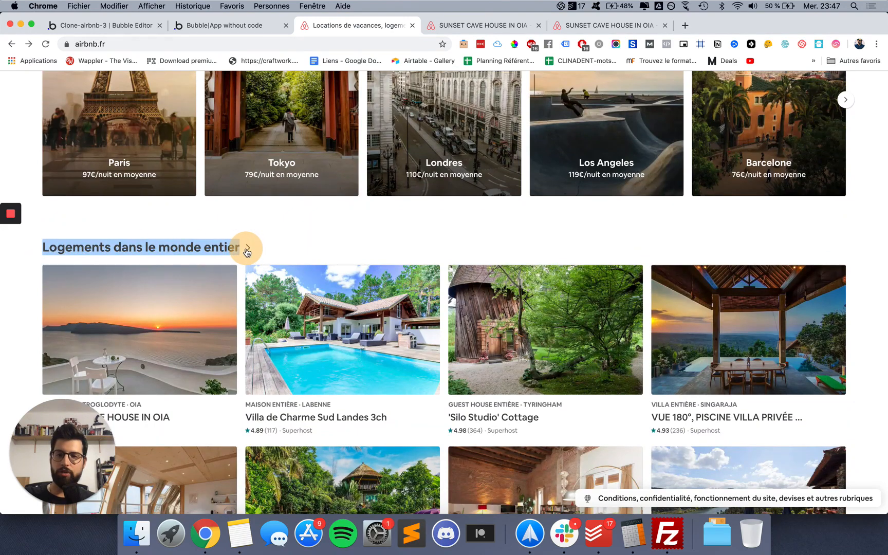
# Switch to the Bubble editor and place a text element below the video section, at about X 93, Y 1606
pyautogui.click(200, 24)
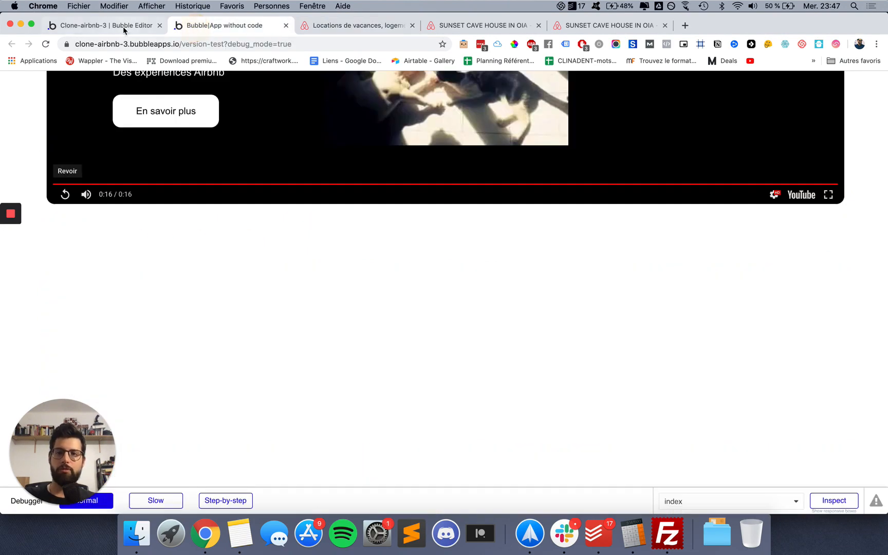
pyautogui.click(123, 26)
pyautogui.scroll(3, 72, 229)
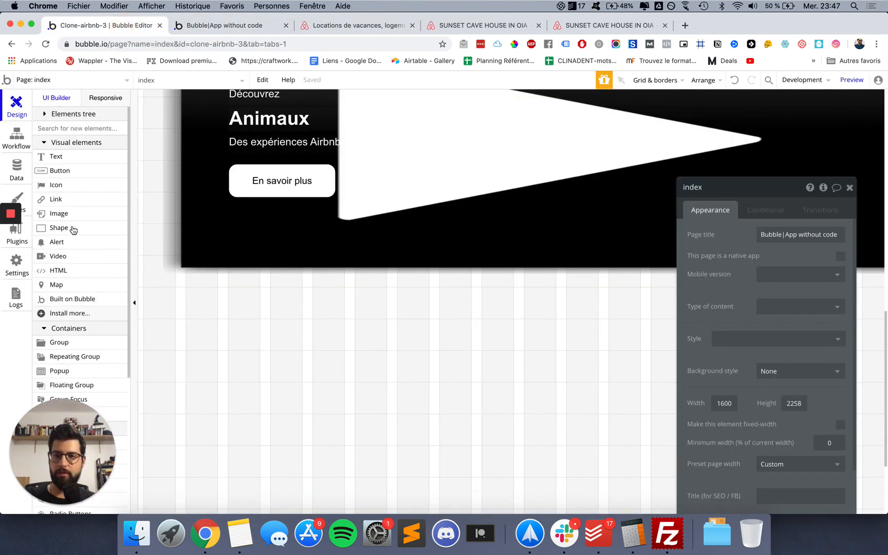
pyautogui.click(57, 157)
pyautogui.click(195, 312)
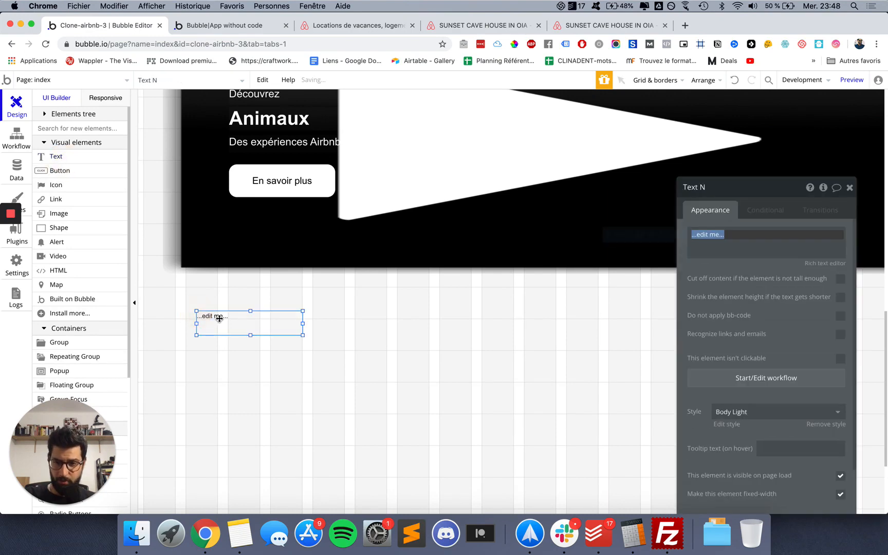
pyautogui.click(216, 318)
pyautogui.moveTo(216, 319); pyautogui.dragTo(212, 319)
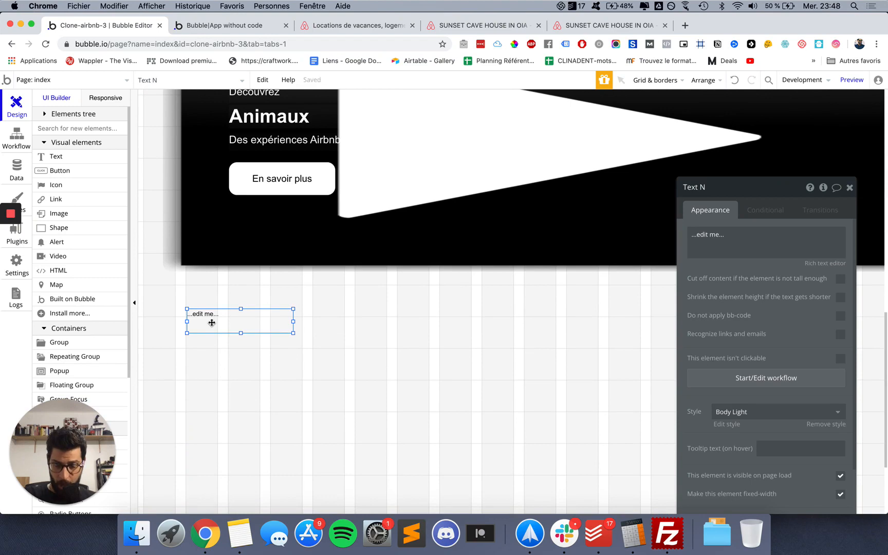
# Replace the new text element's placeholder with the copied heading "Logements dans le monde entier"
pyautogui.click(716, 235)
pyautogui.hotkey('ctrl', 'a')
pyautogui.hotkey('ctrl', 'v')
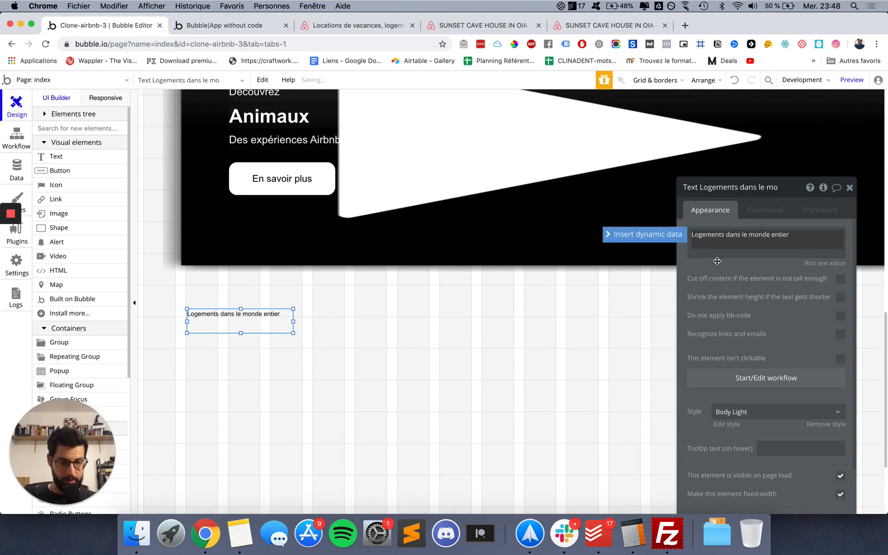
# Apply the Heading 2 Light style to the heading, widen it to about 481 px and move it up to about Y 1591
pyautogui.scroll(-3, 715, 383)
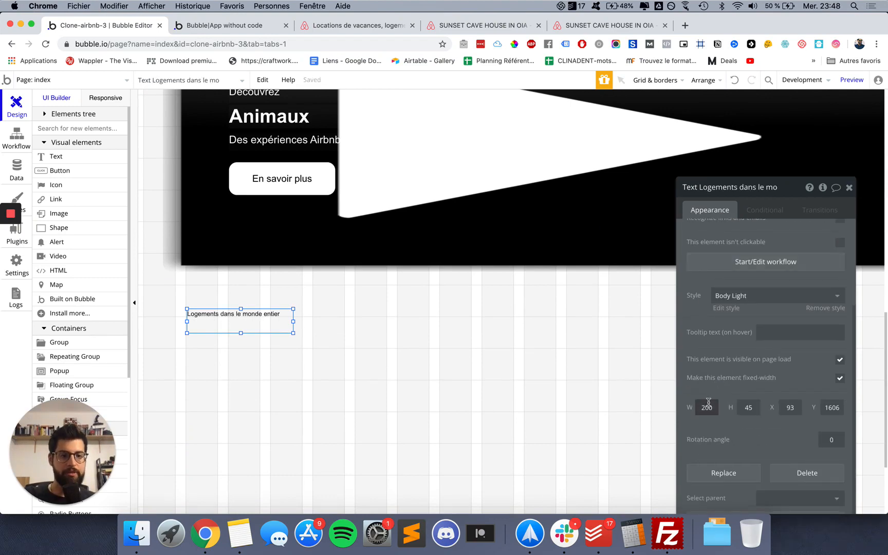
pyautogui.click(729, 297)
pyautogui.scroll(-1, 735, 406)
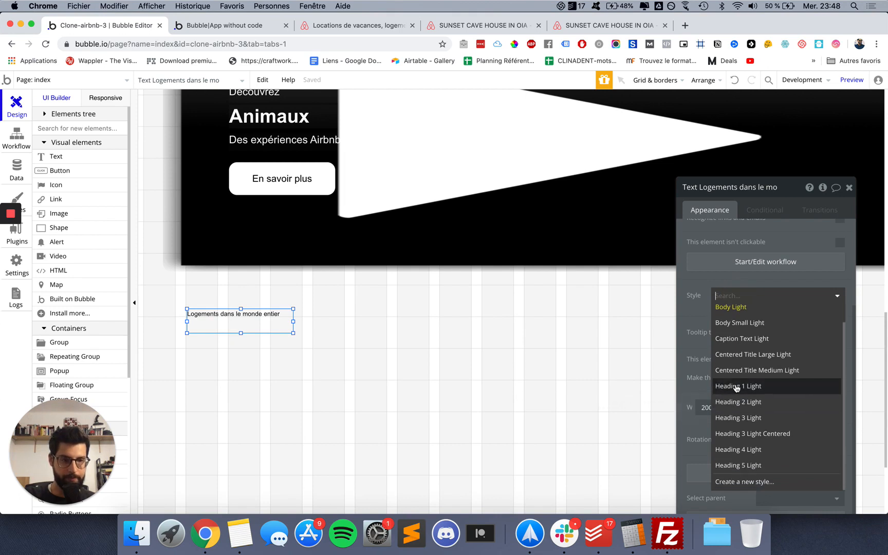
pyautogui.click(738, 402)
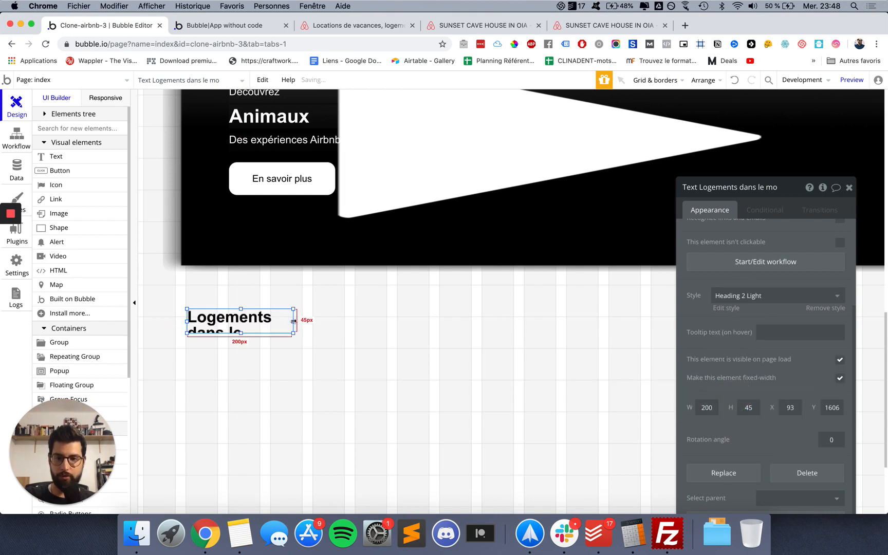
pyautogui.moveTo(293, 321); pyautogui.dragTo(420, 308)
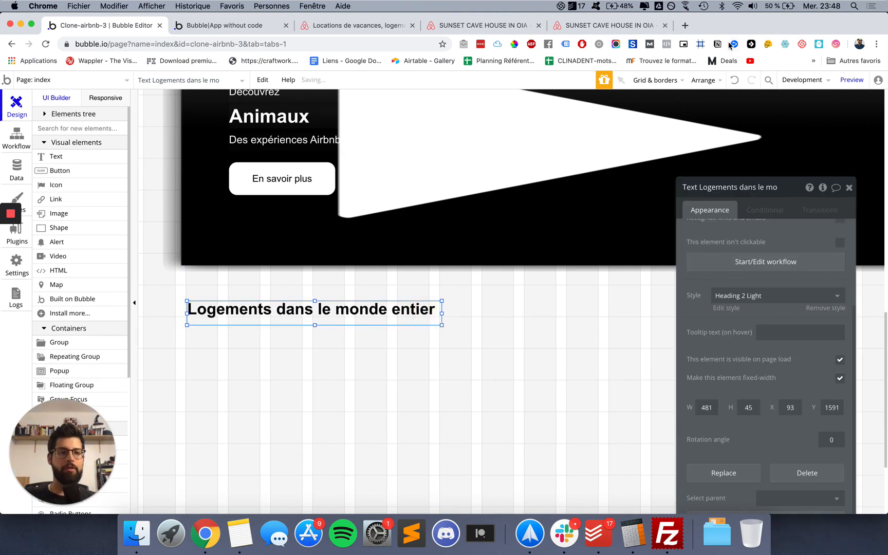
# Set the editor canvas zoom to 80% and close the heading's property editor
pyautogui.hscroll(4, 475, 285)
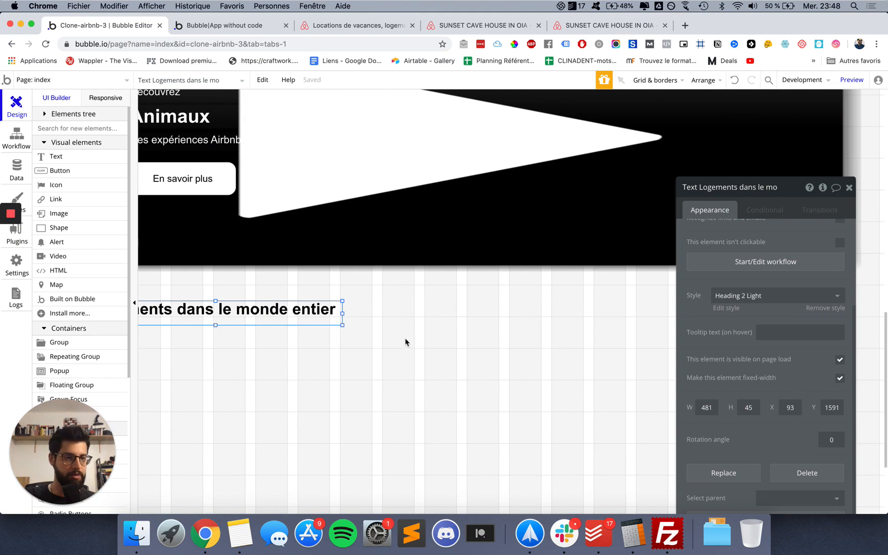
pyautogui.hscroll(-4, 565, 317)
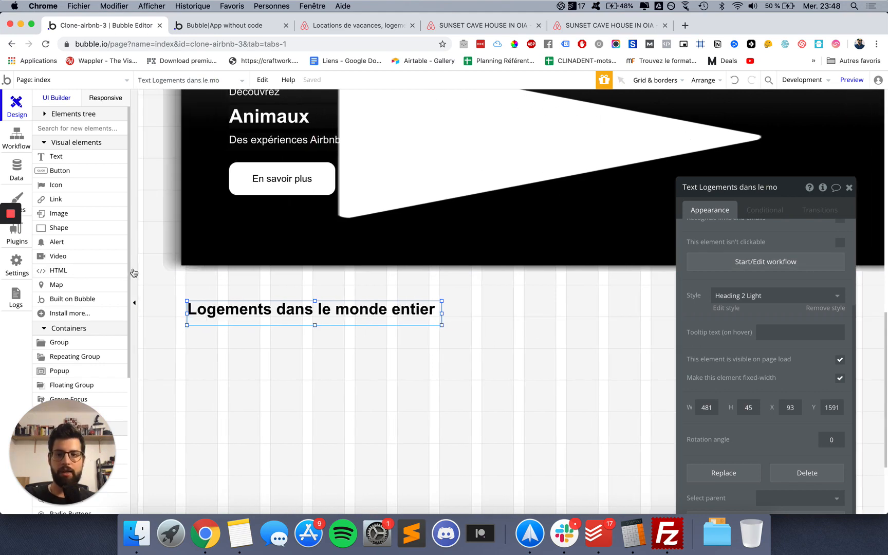
pyautogui.click(668, 81)
pyautogui.doubleClick(647, 324)
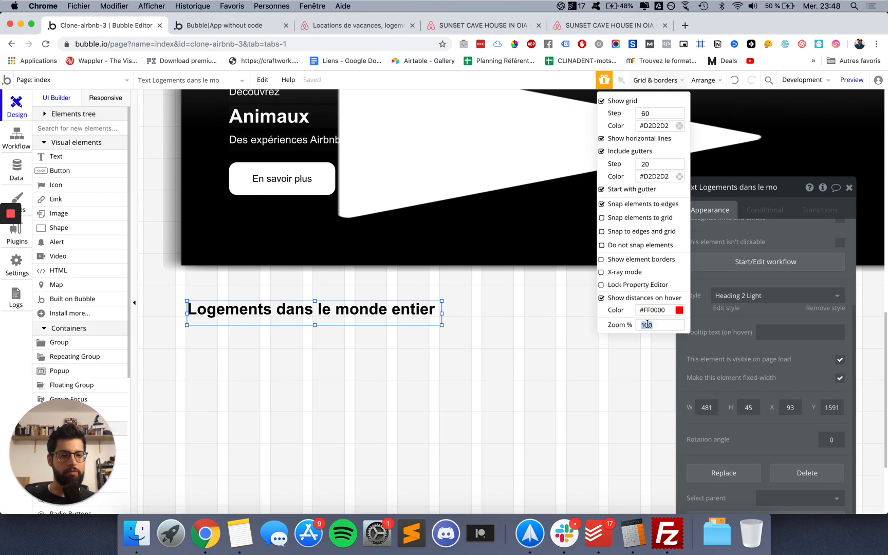
pyautogui.write('80')
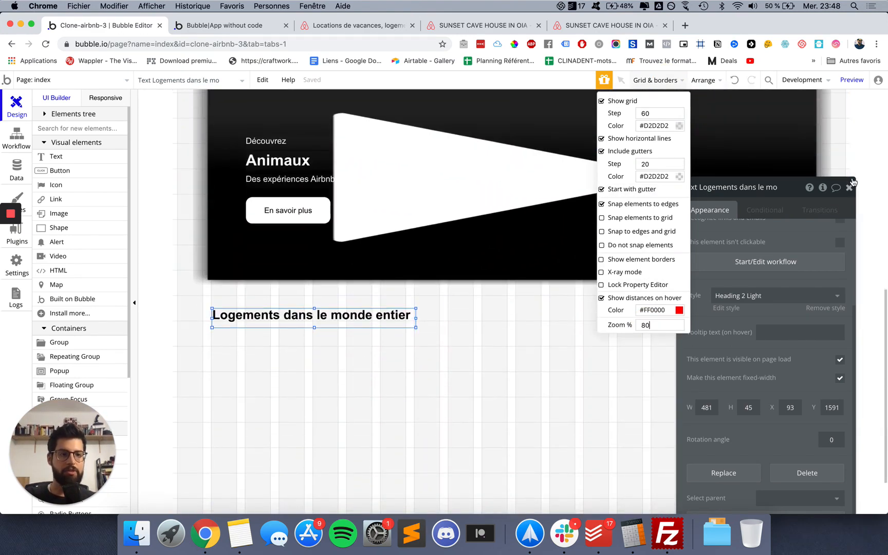
pyautogui.click(847, 189)
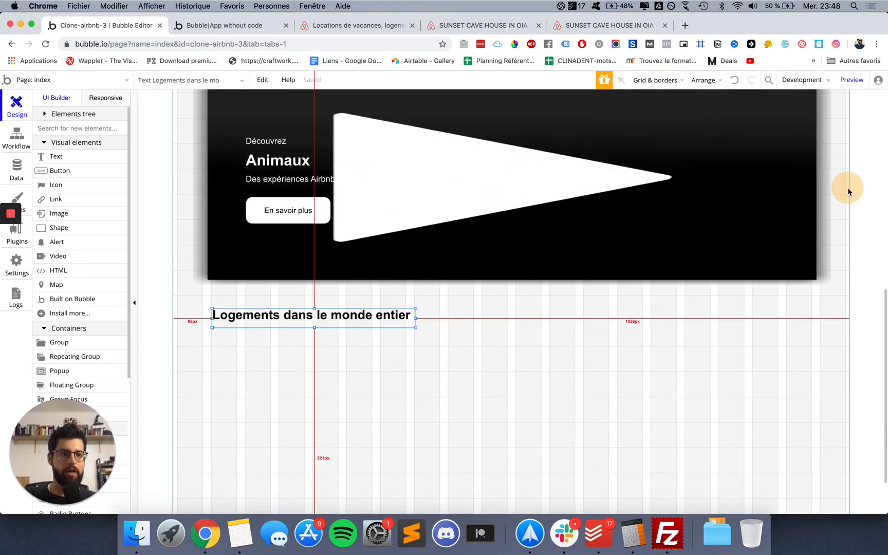
pyautogui.scroll(-3, 683, 360)
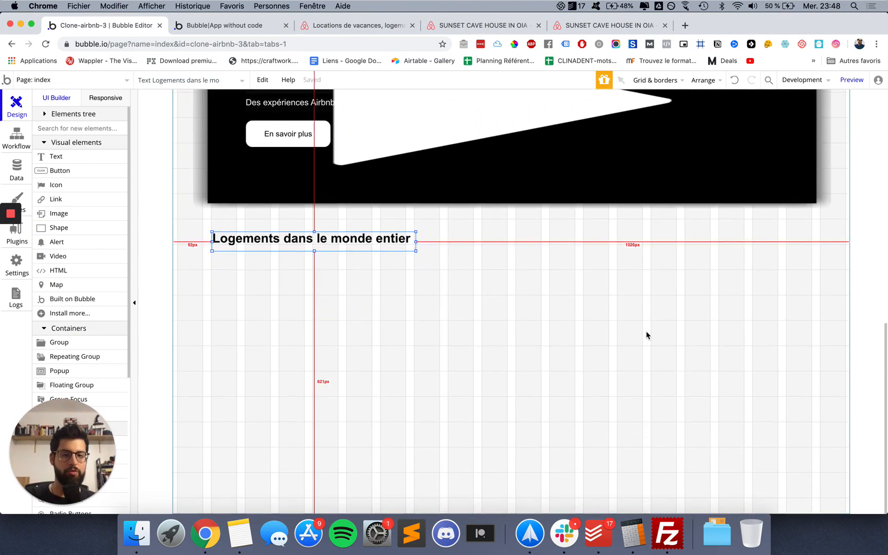
# Place a repeating group below the "Logements dans le monde entier" heading and stretch it to about 1458 px wide, starting slightly left of the heading
pyautogui.click(89, 359)
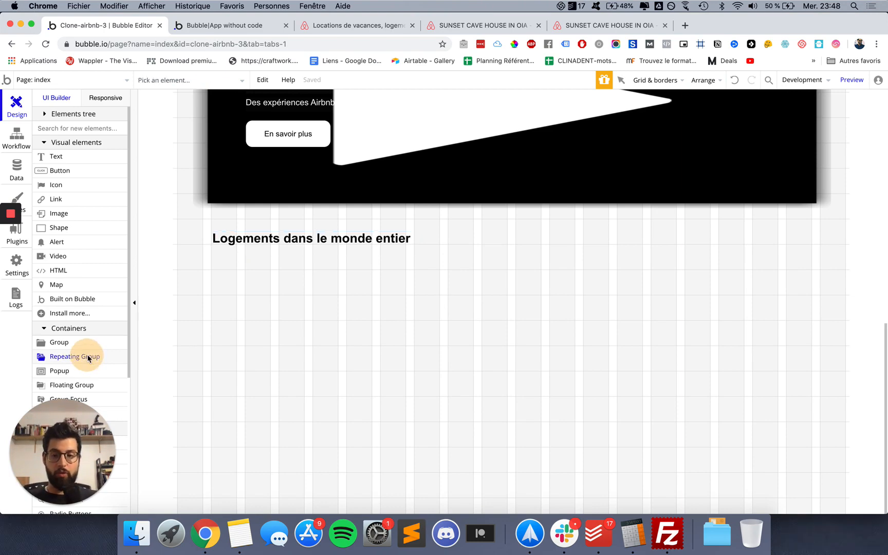
pyautogui.click(212, 270)
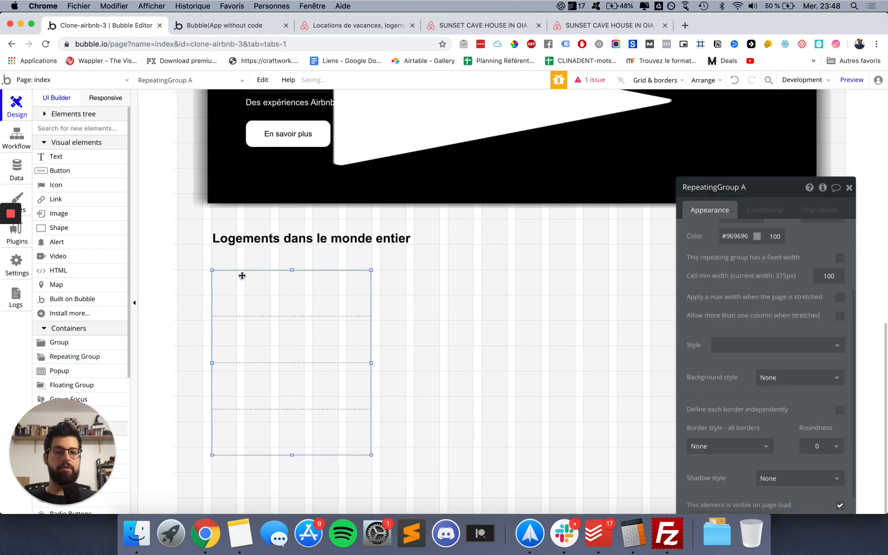
pyautogui.moveTo(371, 363); pyautogui.dragTo(820, 395)
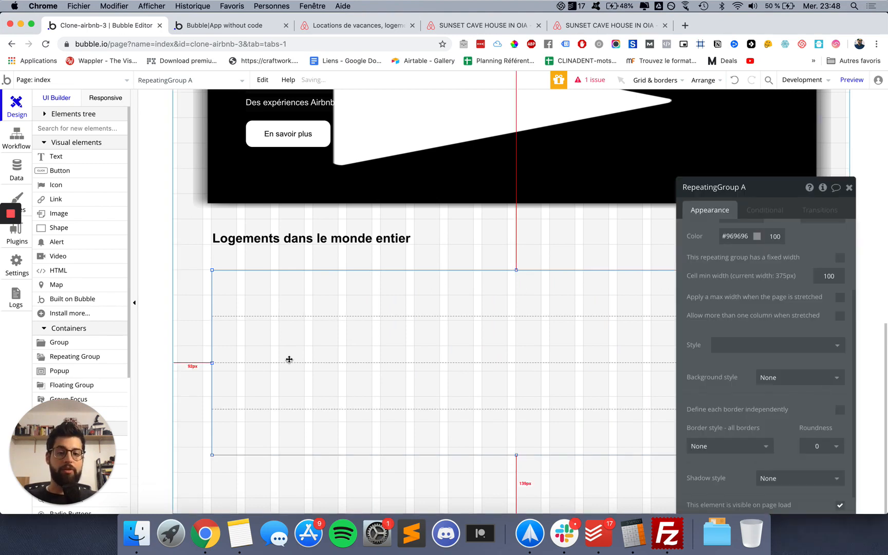
pyautogui.moveTo(210, 362); pyautogui.dragTo(204, 362)
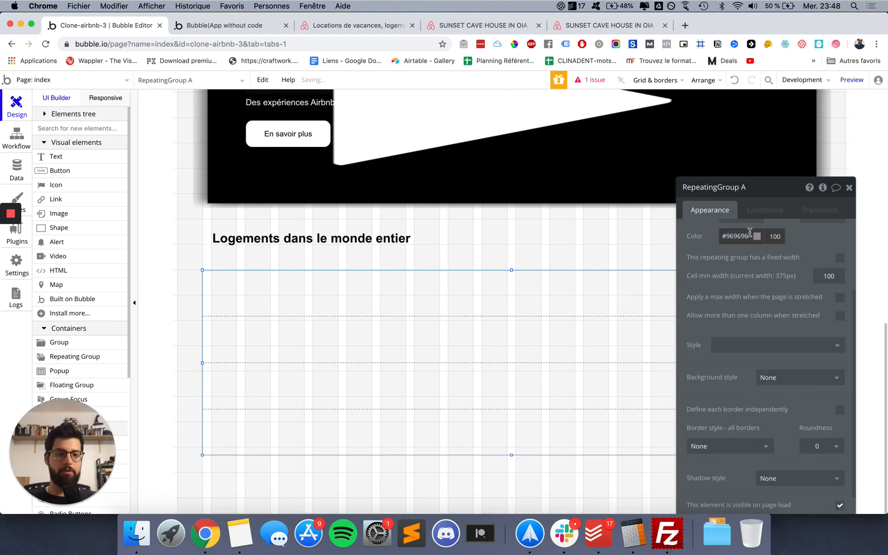
# Give the repeating group a solid separator and 4 columns
pyautogui.scroll(3, 737, 286)
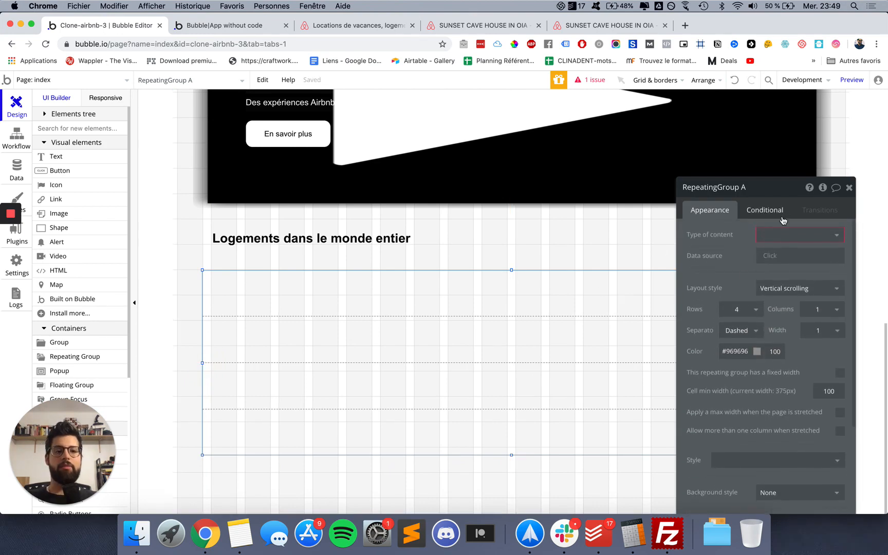
pyautogui.click(776, 235)
pyautogui.click(733, 255)
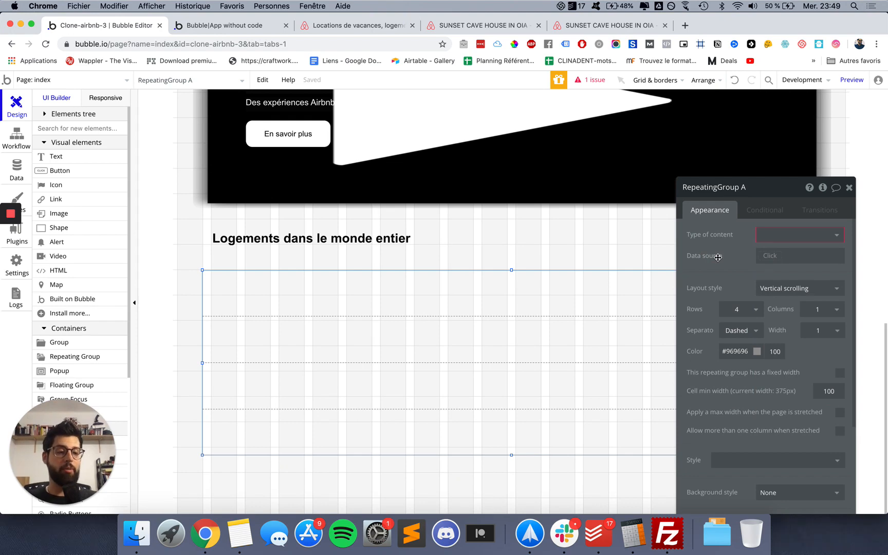
pyautogui.click(736, 331)
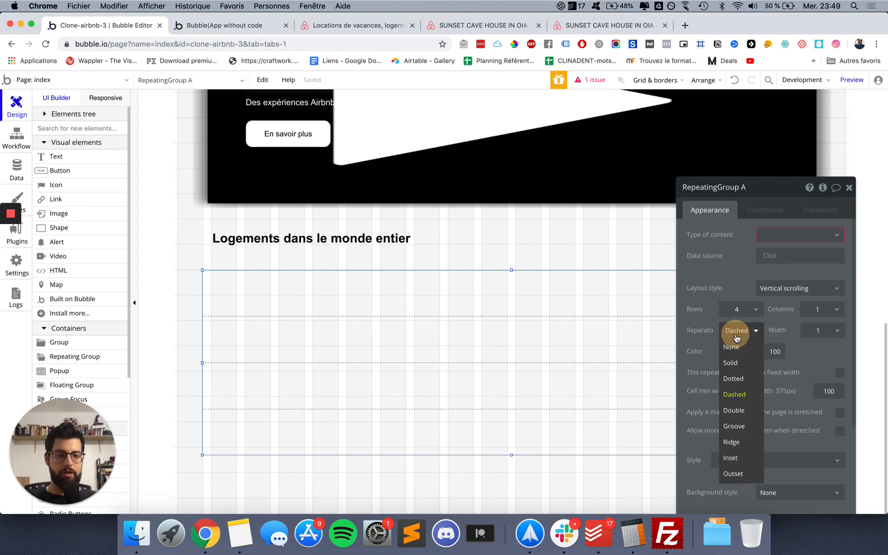
pyautogui.click(730, 363)
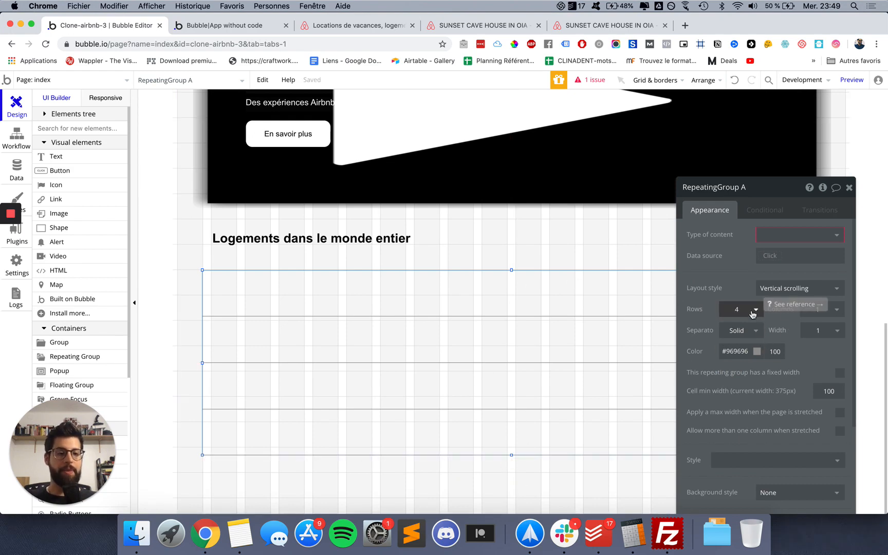
pyautogui.click(827, 314)
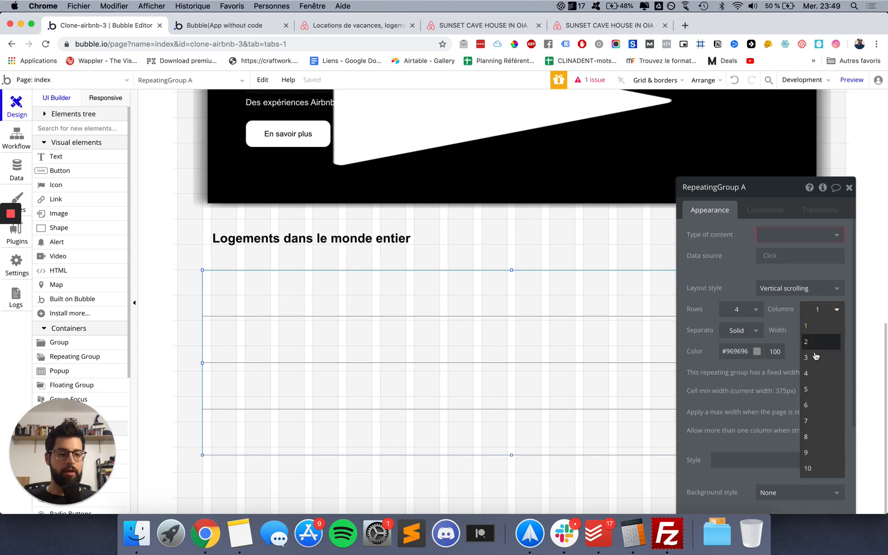
pyautogui.click(807, 374)
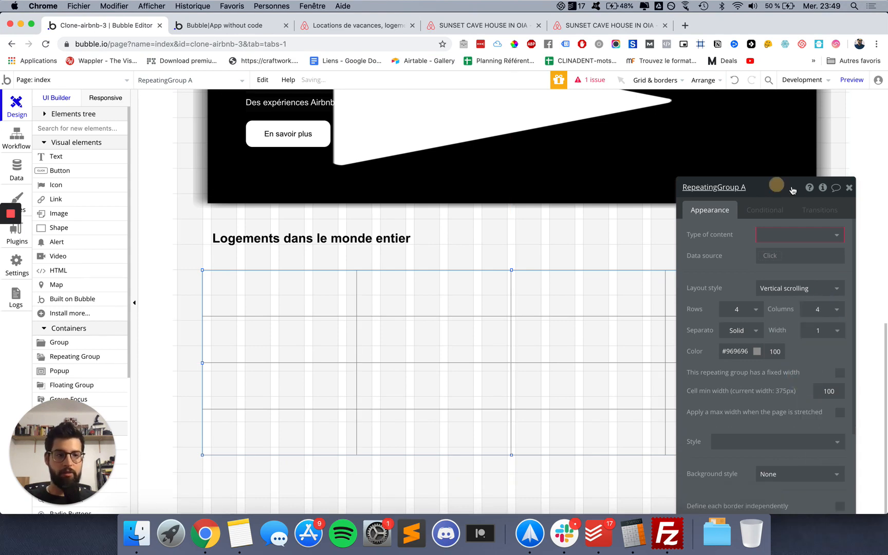
# Shorten the repeating group slightly and set it to 2 rows
pyautogui.moveTo(792, 190); pyautogui.dragTo(883, 316)
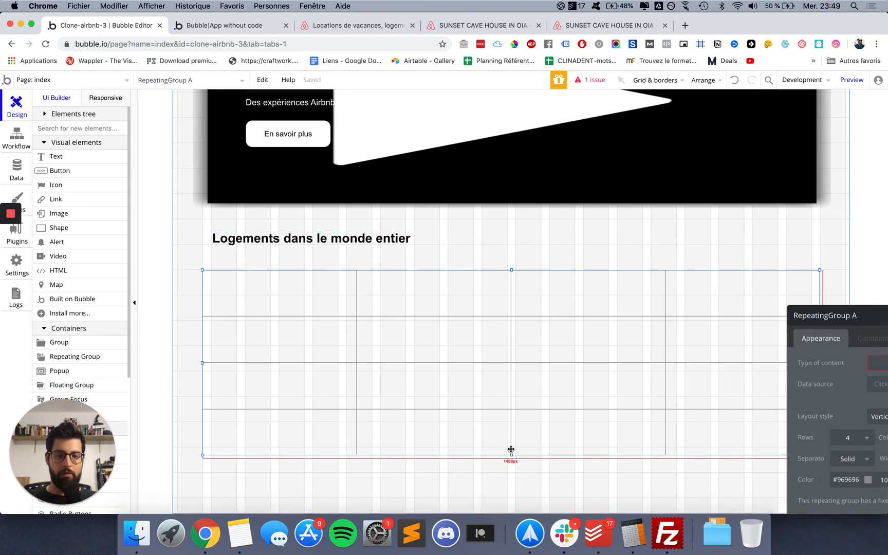
pyautogui.moveTo(511, 456)
pyautogui.mouseDown()
pyautogui.moveTo(511, 377)
pyautogui.moveTo(511, 444)
pyautogui.mouseUp()
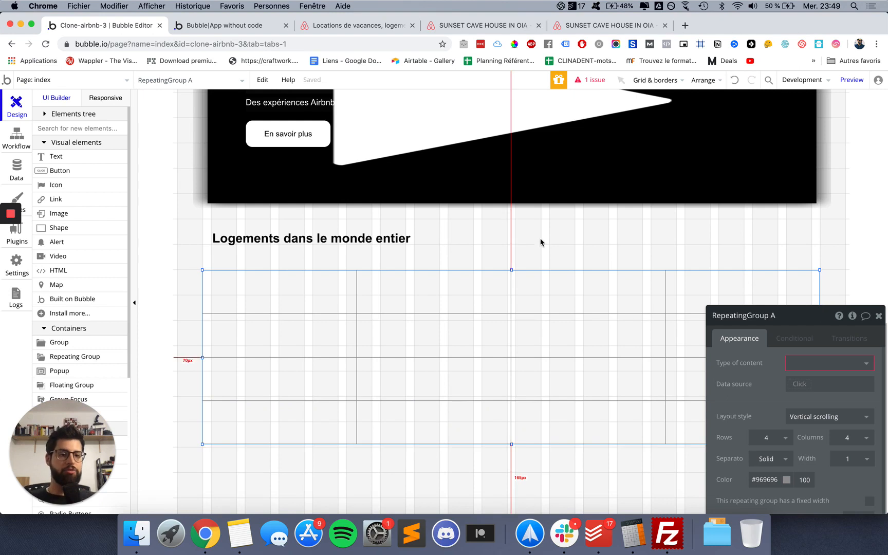
pyautogui.moveTo(796, 315); pyautogui.dragTo(748, 170)
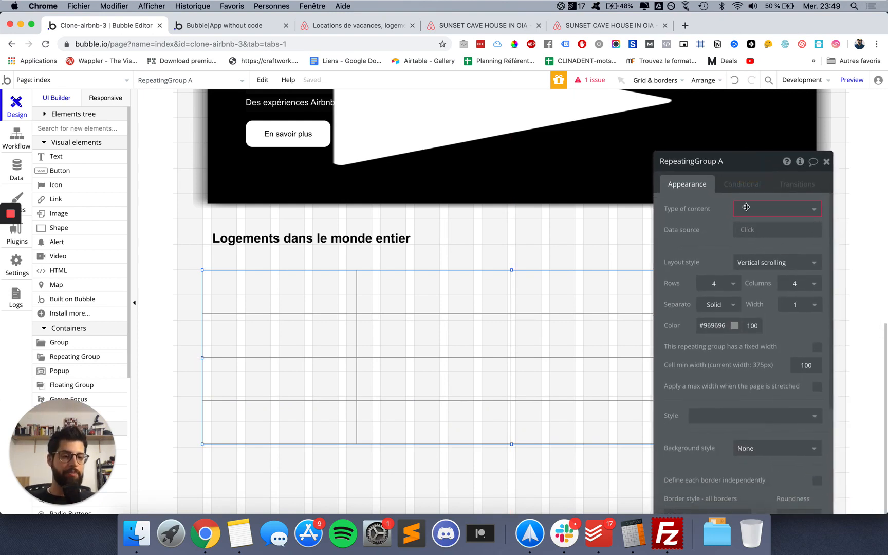
pyautogui.click(727, 286)
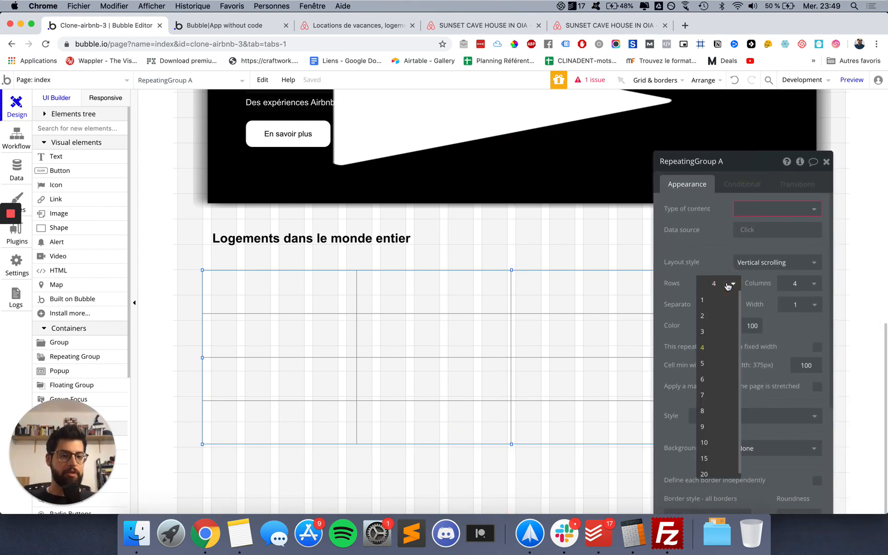
pyautogui.click(714, 315)
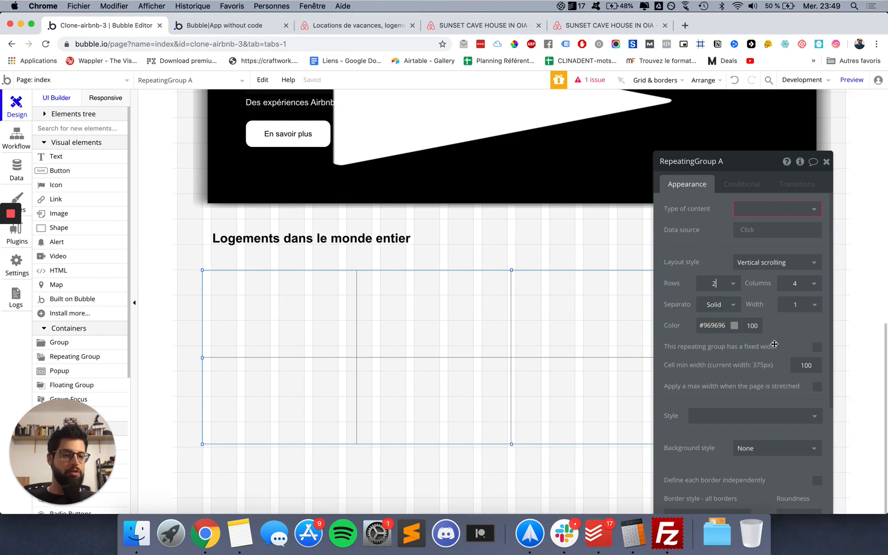
pyautogui.moveTo(733, 162)
pyautogui.mouseDown()
pyautogui.moveTo(752, 163)
pyautogui.moveTo(732, 161)
pyautogui.mouseUp()
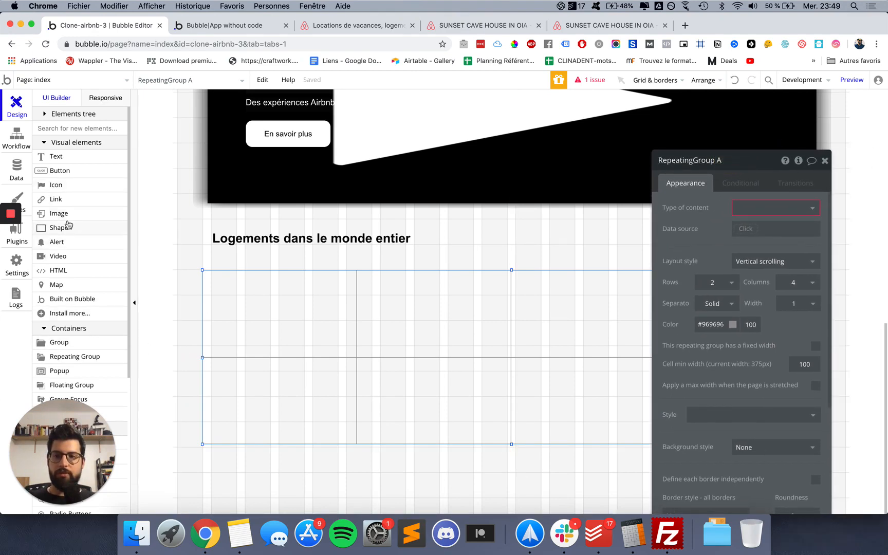
# Try a text element in the repeating group's first cell to show how it repeats across the cells, and delete it
pyautogui.scroll(-3, 68, 224)
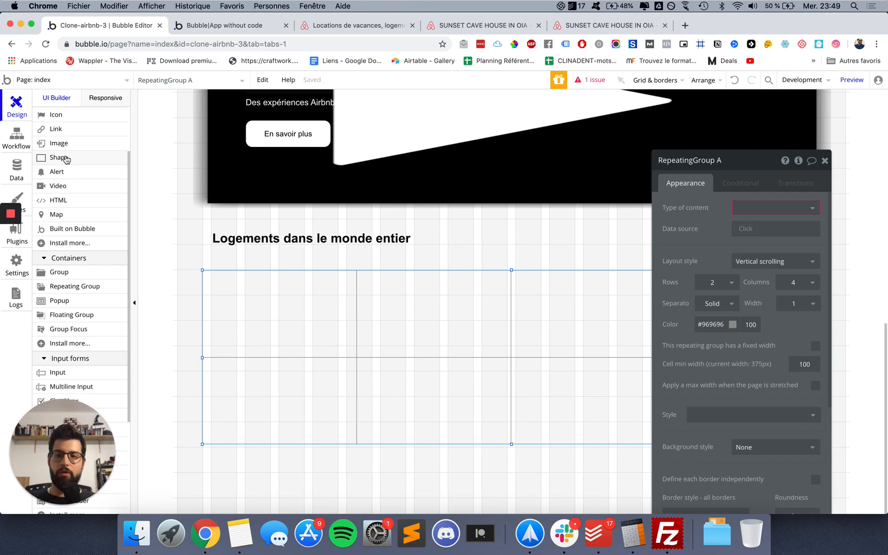
pyautogui.scroll(3, 61, 149)
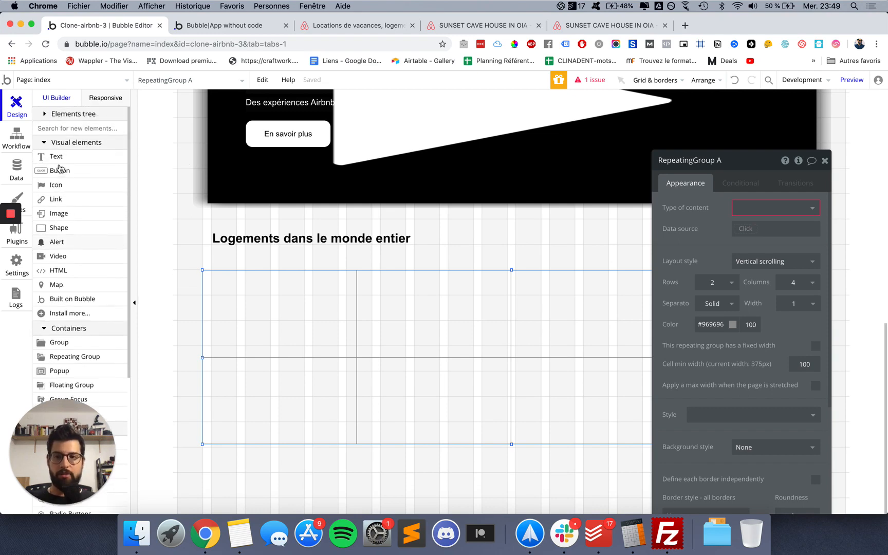
pyautogui.moveTo(57, 157); pyautogui.dragTo(314, 295)
pyautogui.click(299, 320)
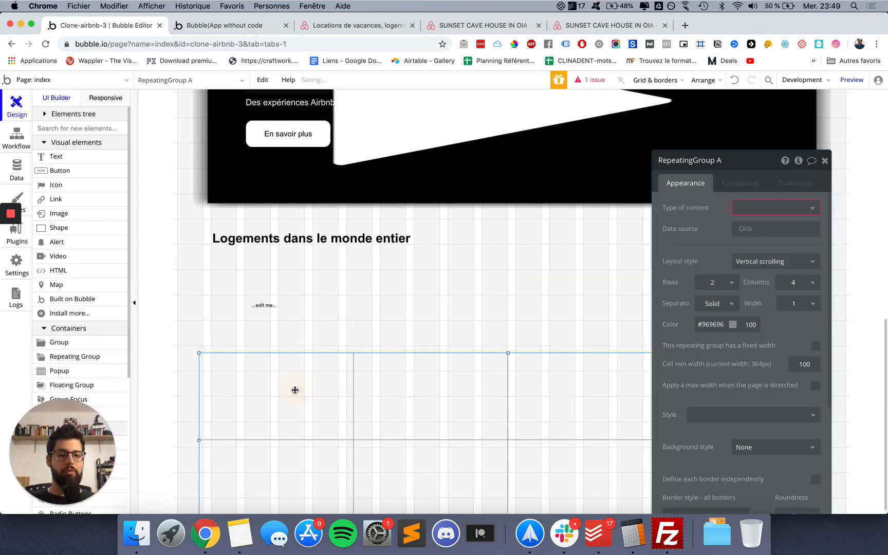
pyautogui.moveTo(278, 307); pyautogui.dragTo(243, 395)
pyautogui.moveTo(374, 344); pyautogui.dragTo(377, 303)
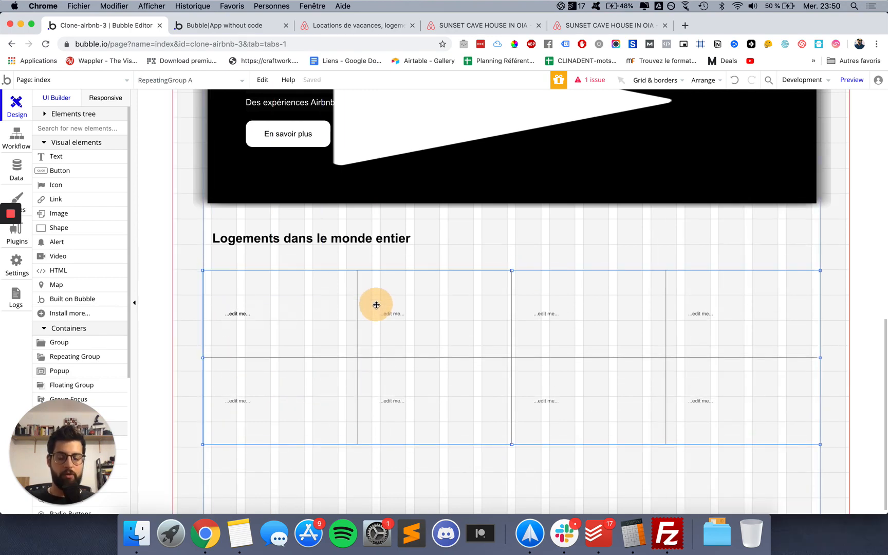
pyautogui.click(239, 311)
pyautogui.press('BackSpace')
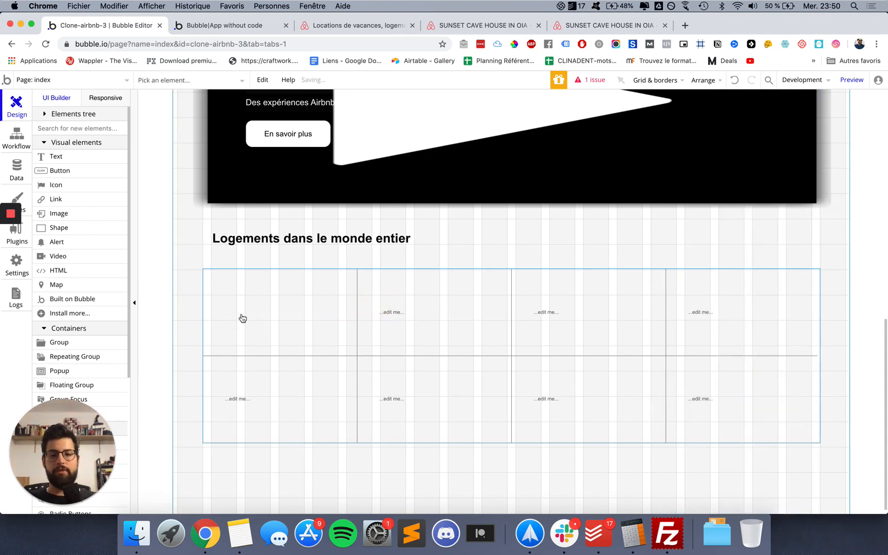
# Make the repeating group taller and compare its grid with the listings on the original Airbnb homepage
pyautogui.click(283, 326)
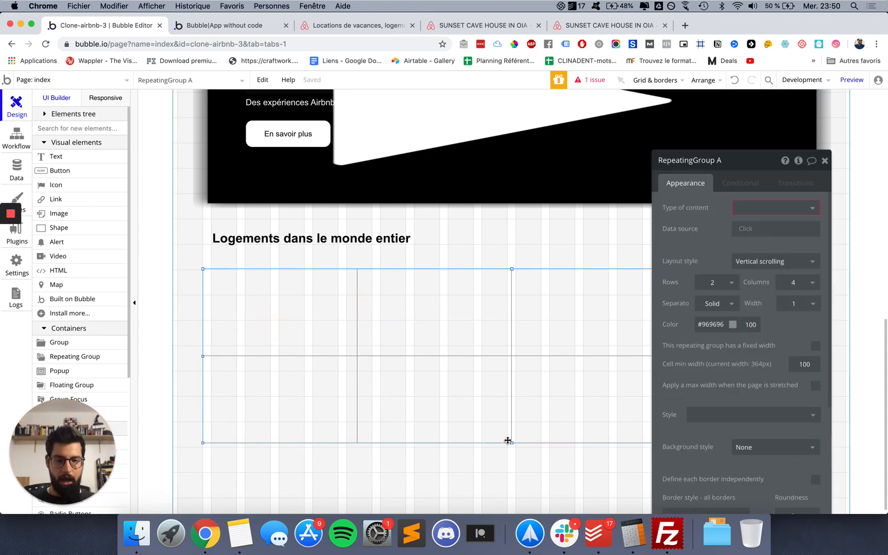
pyautogui.moveTo(511, 444); pyautogui.dragTo(511, 475)
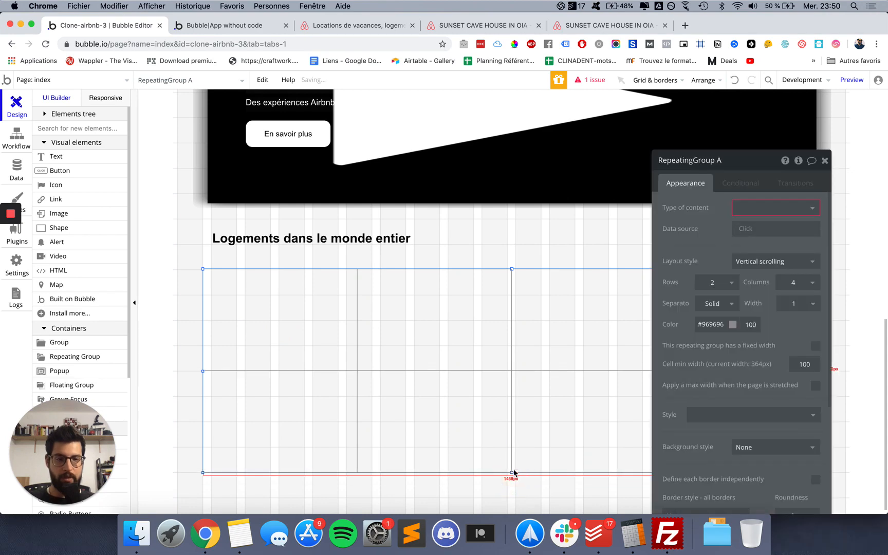
pyautogui.click(311, 26)
pyautogui.scroll(-2, 108, 406)
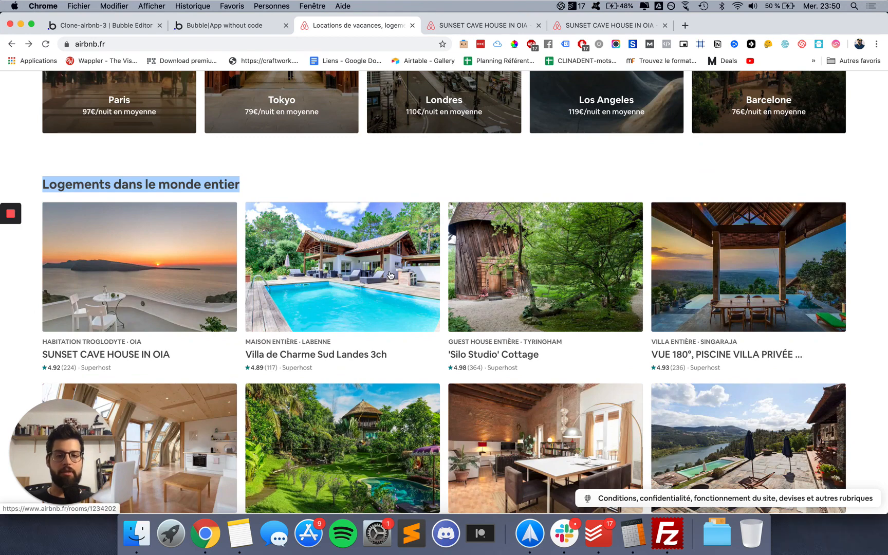
pyautogui.click(235, 28)
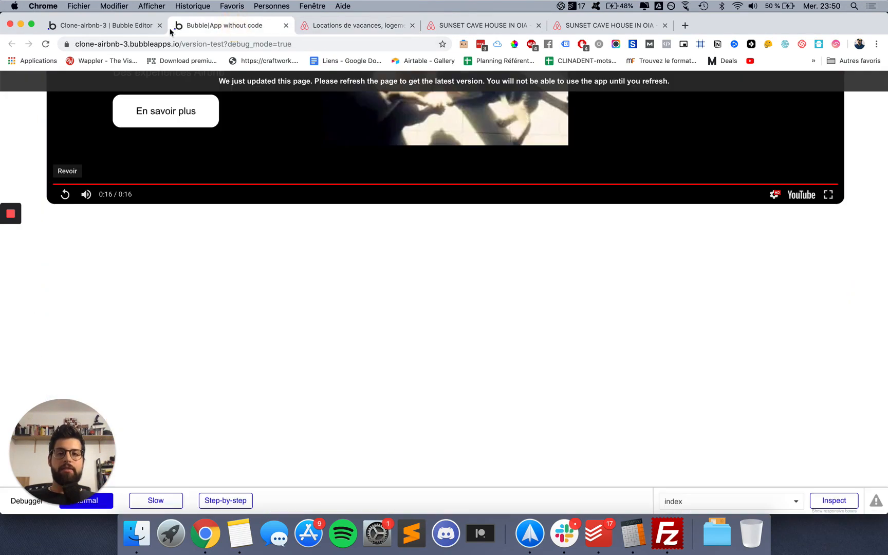
pyautogui.click(134, 27)
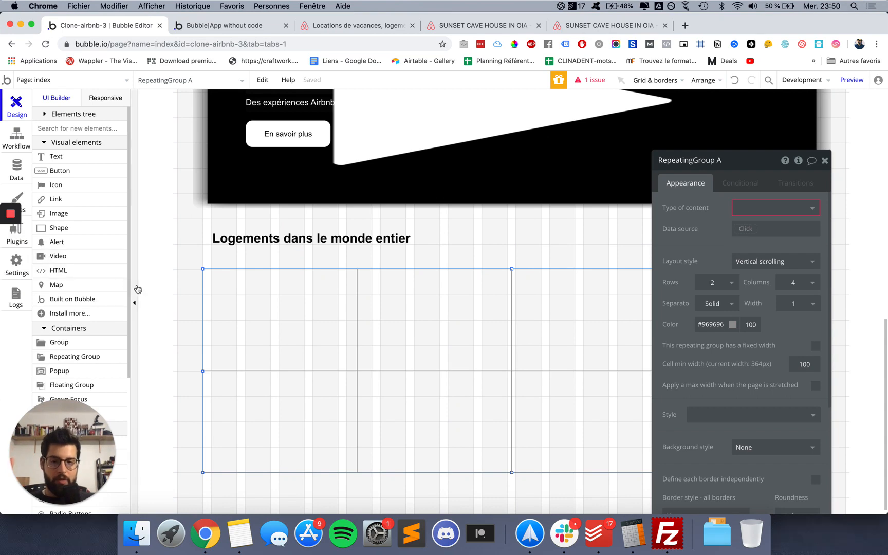
# Move the repeating group down and draw a group about 373 by 300 px under the "Logements dans le monde entier" heading
pyautogui.moveTo(307, 321); pyautogui.dragTo(306, 477)
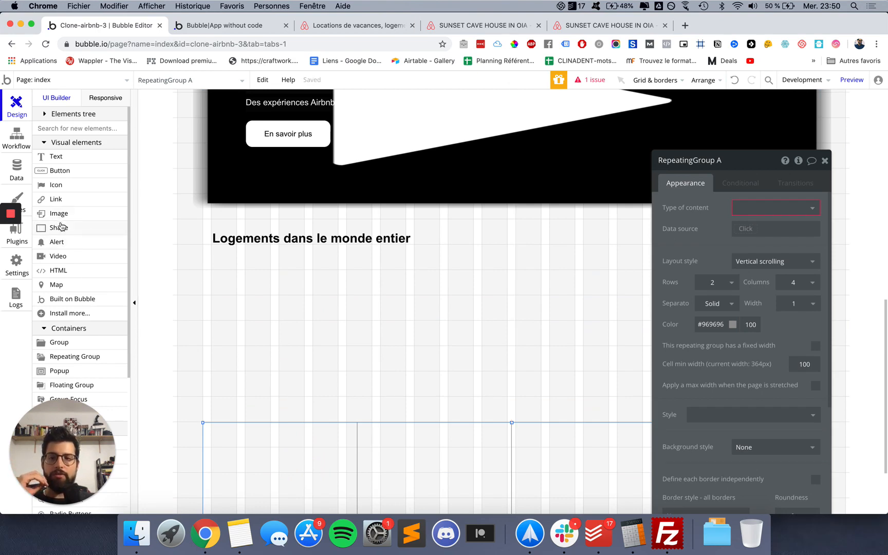
pyautogui.scroll(-7, 64, 275)
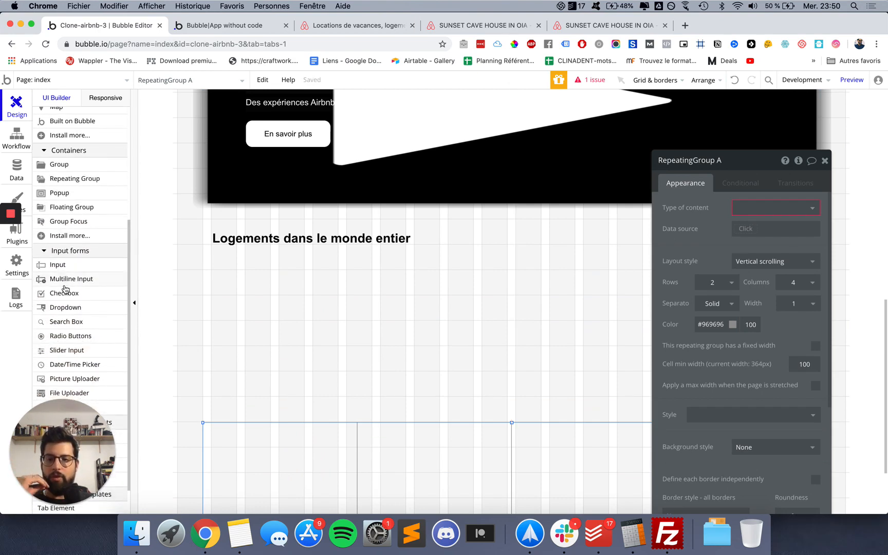
pyautogui.click(56, 165)
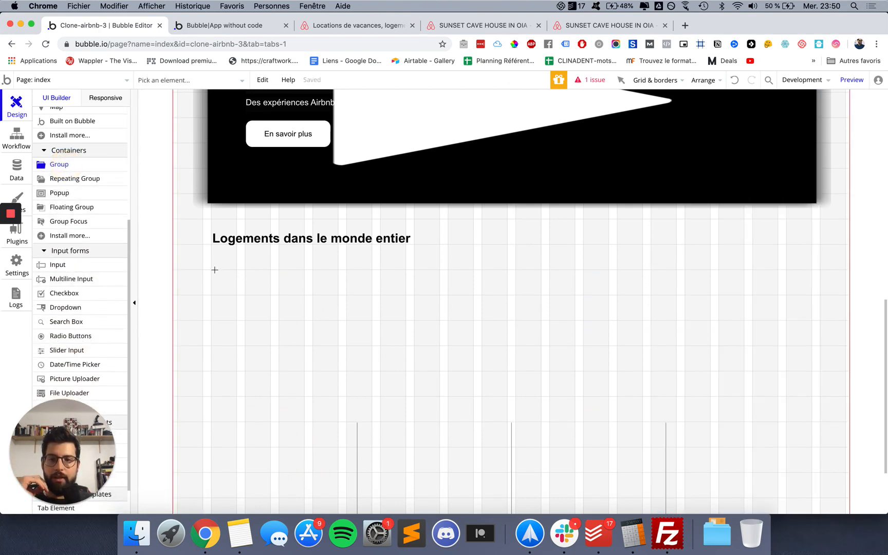
pyautogui.moveTo(215, 269); pyautogui.dragTo(368, 396)
pyautogui.scroll(-1, 75, 330)
pyautogui.scroll(-2, 75, 330)
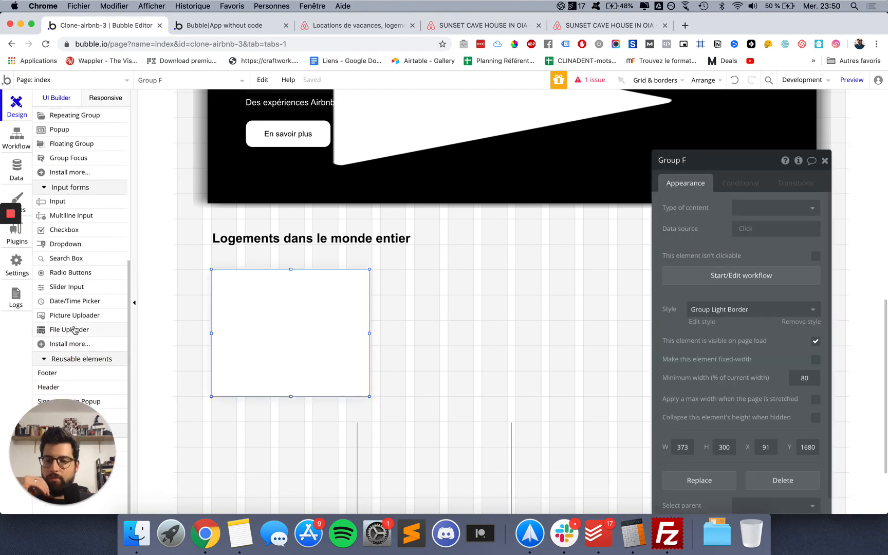
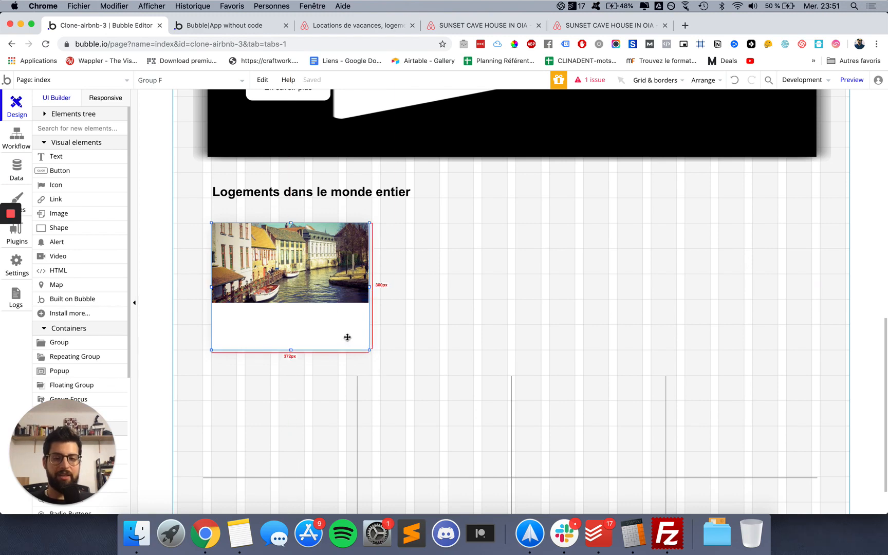
# Cut the group containing the picture and move the repeating group back up beneath the section heading
pyautogui.click(347, 337)
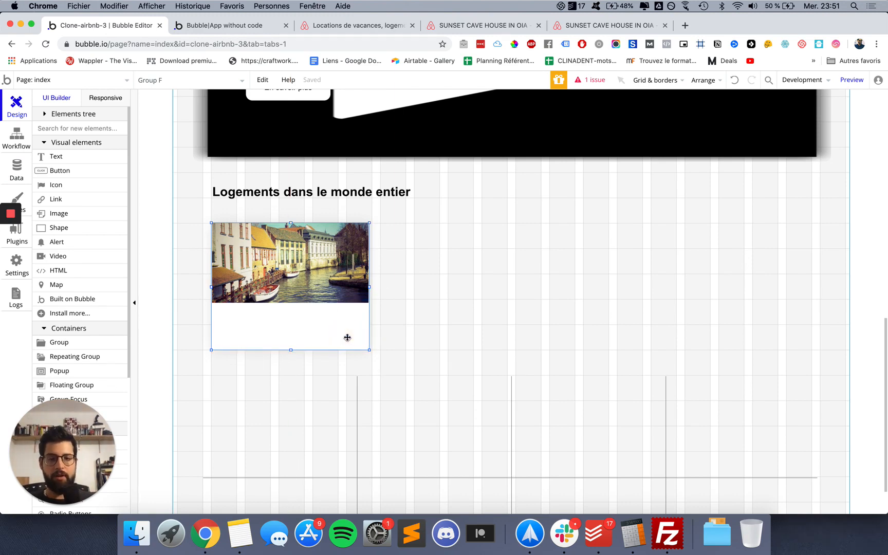
pyautogui.press('super+x')
pyautogui.moveTo(345, 398); pyautogui.dragTo(344, 247)
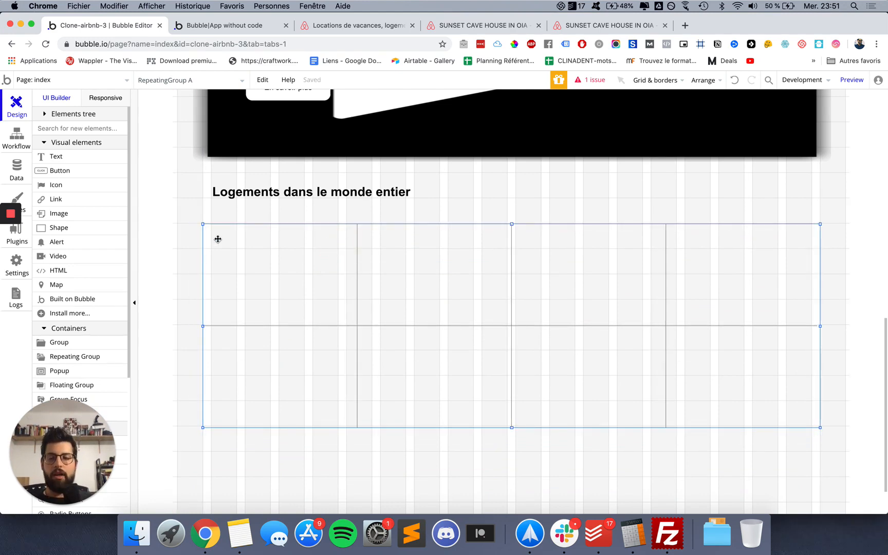
# Create a custom data type named Appartement in the app's database
pyautogui.click(19, 174)
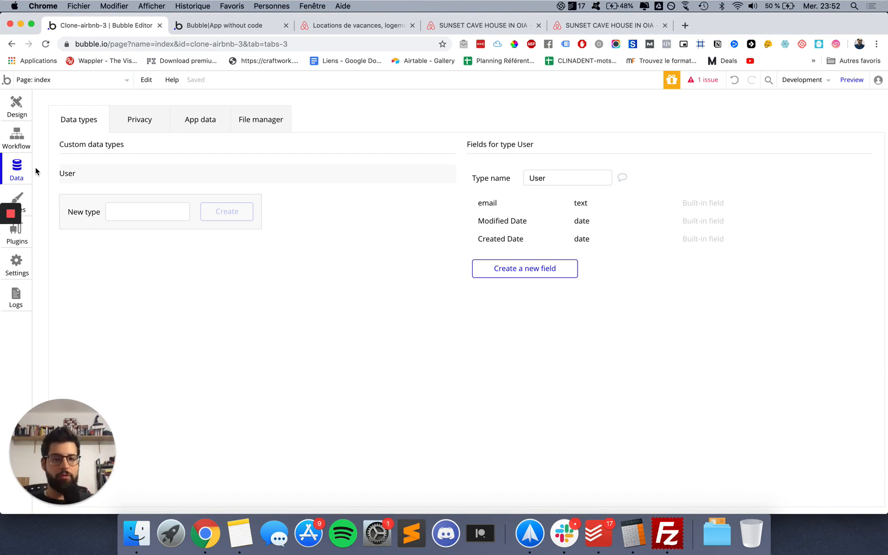
pyautogui.click(120, 210)
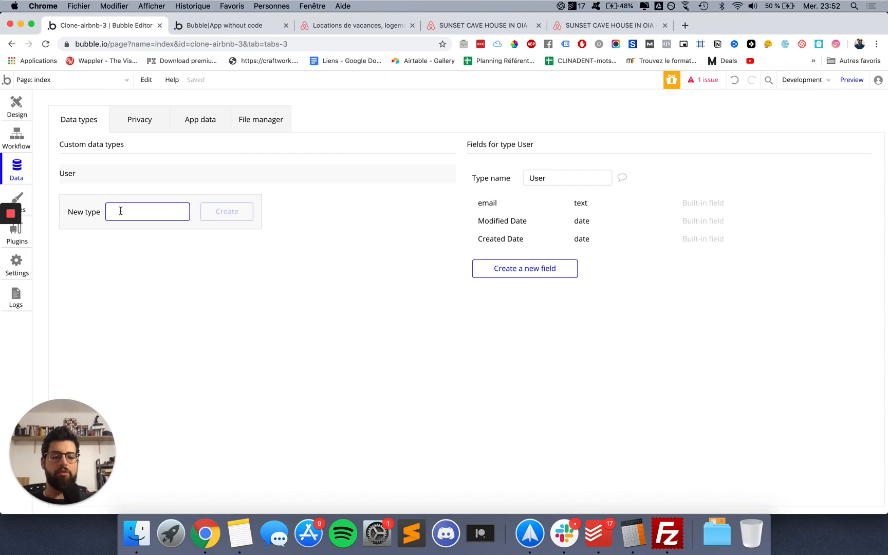
pyautogui.write('Appartement')
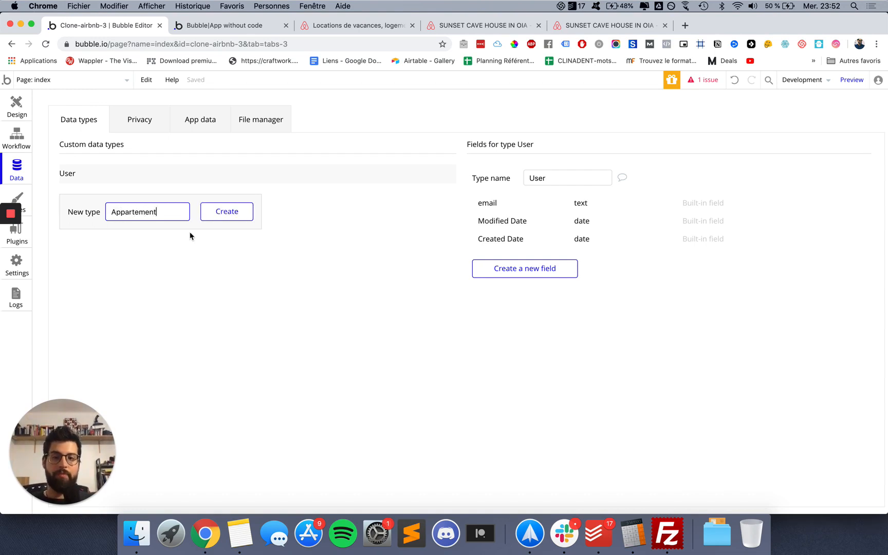
pyautogui.click(218, 216)
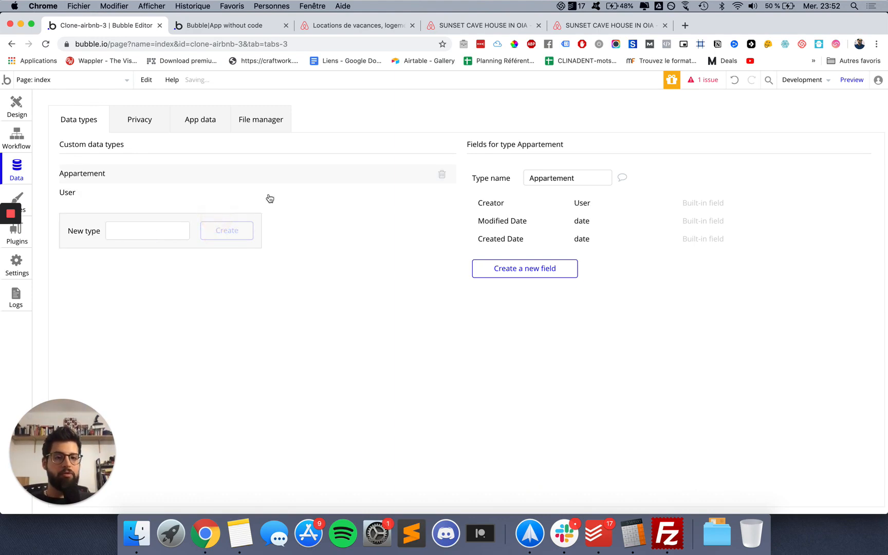
# Switch to the Airbnb homepage and examine the SUNSET CAVE HOUSE IN OIA listing's title, photos, host, amenities and reviews
pyautogui.click(323, 27)
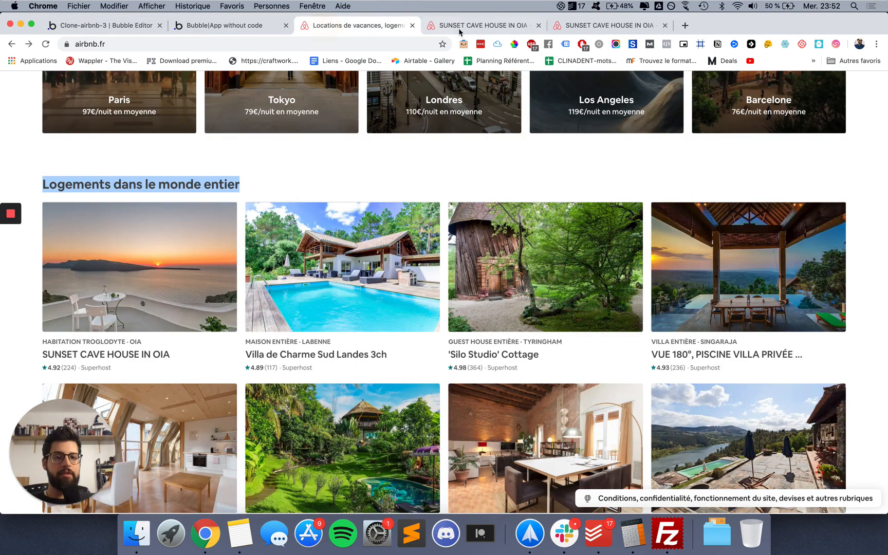
pyautogui.click(148, 303)
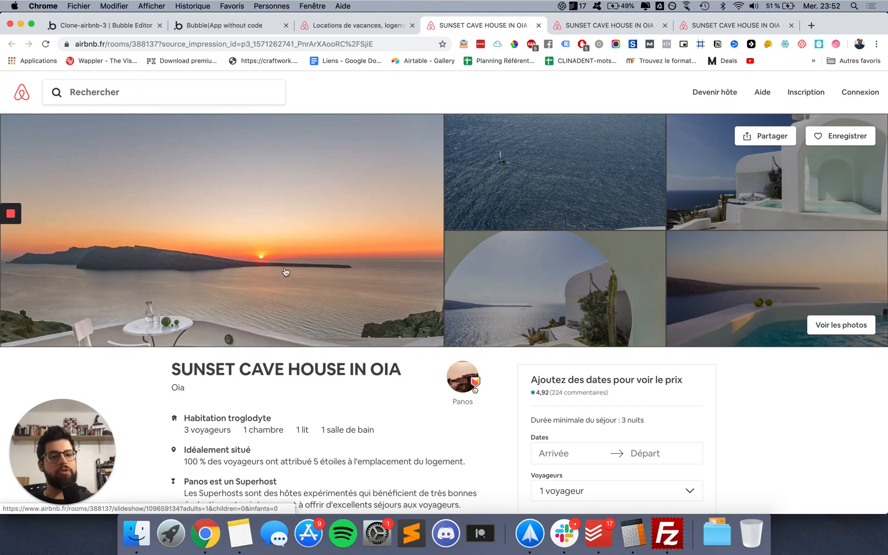
pyautogui.click(355, 23)
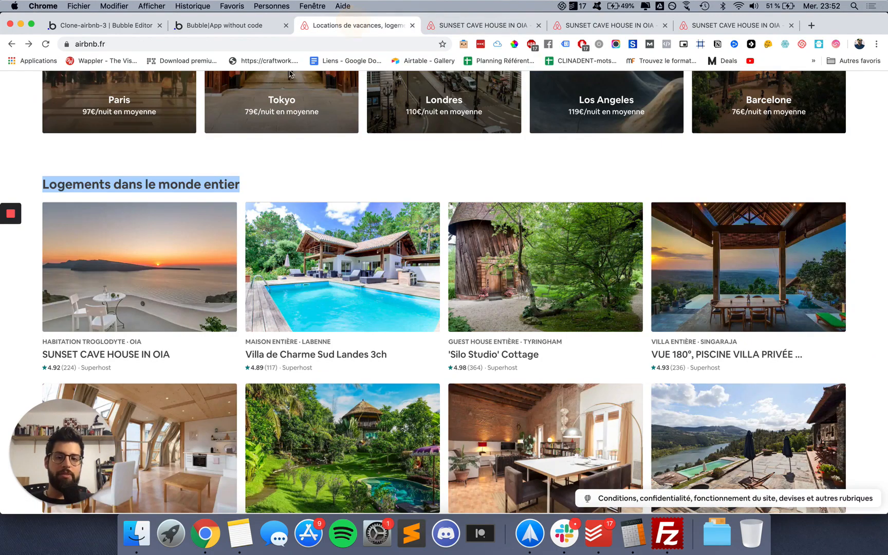
pyautogui.click(483, 26)
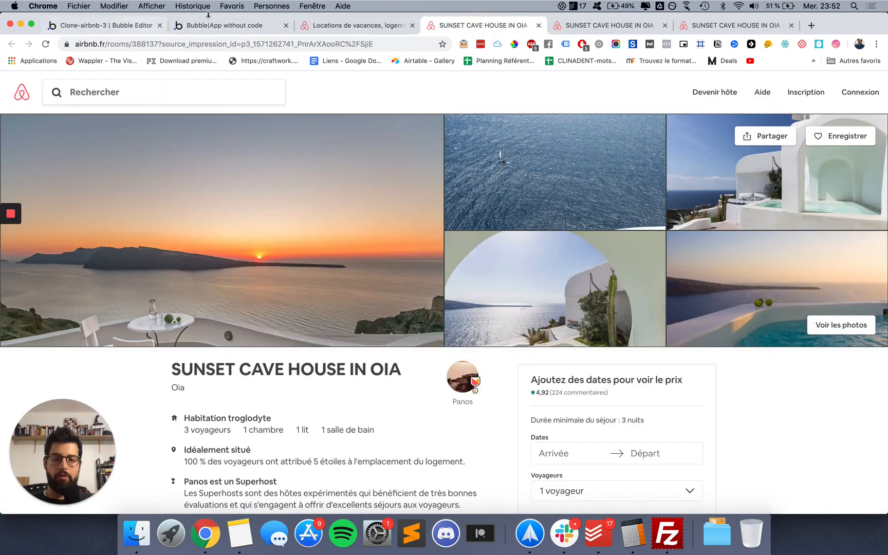
pyautogui.scroll(-5, 359, 206)
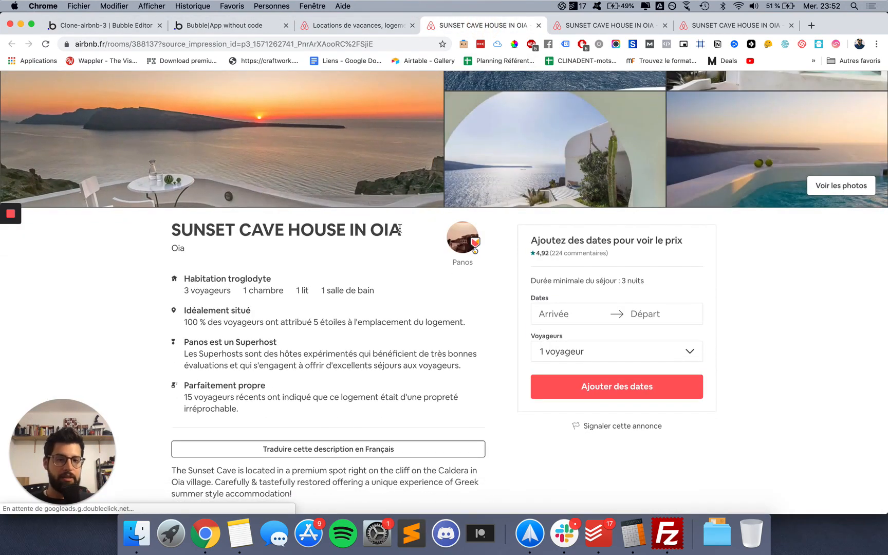
pyautogui.scroll(-5, 400, 229)
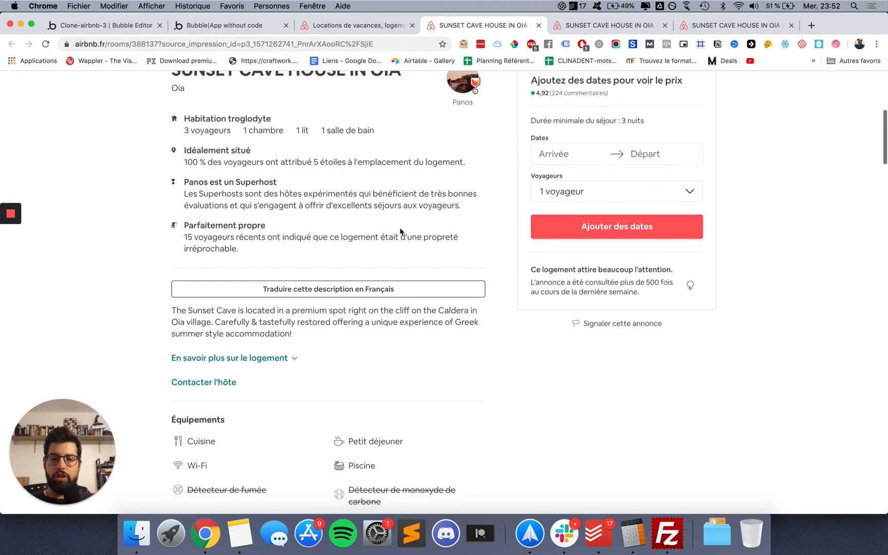
pyautogui.scroll(5, 239, 321)
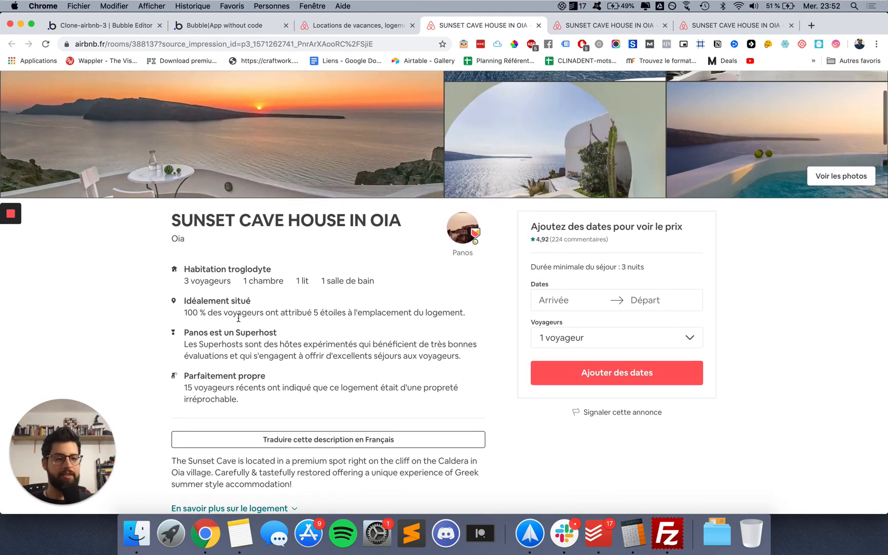
pyautogui.scroll(-1, 430, 336)
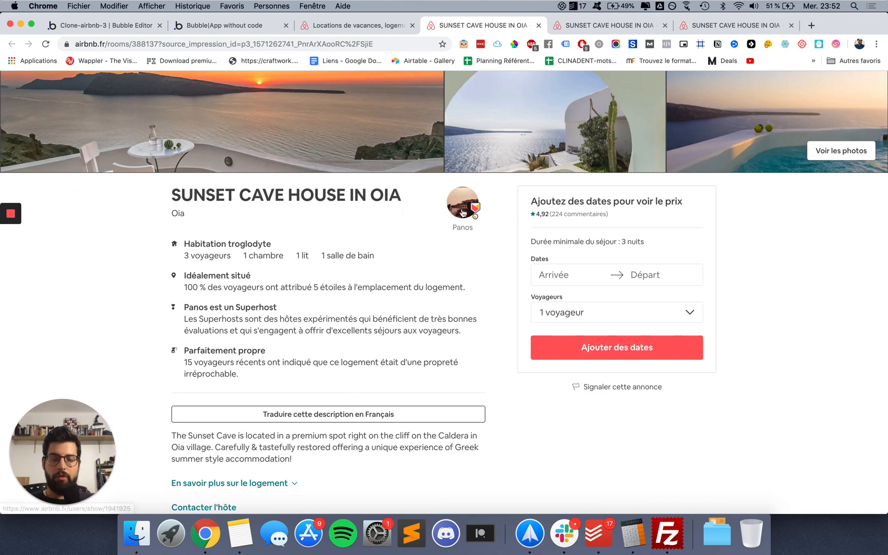
pyautogui.scroll(-2, 390, 331)
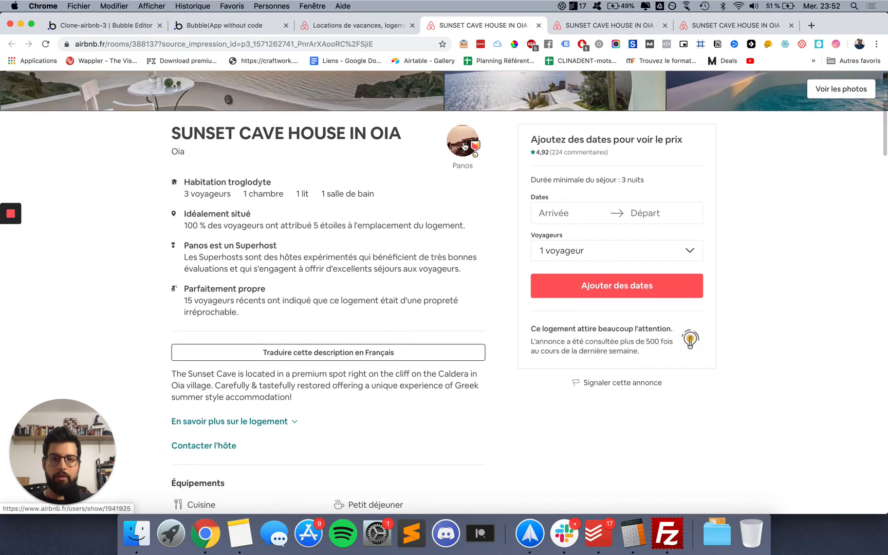
pyautogui.scroll(-5, 424, 257)
pyautogui.scroll(-10, 422, 263)
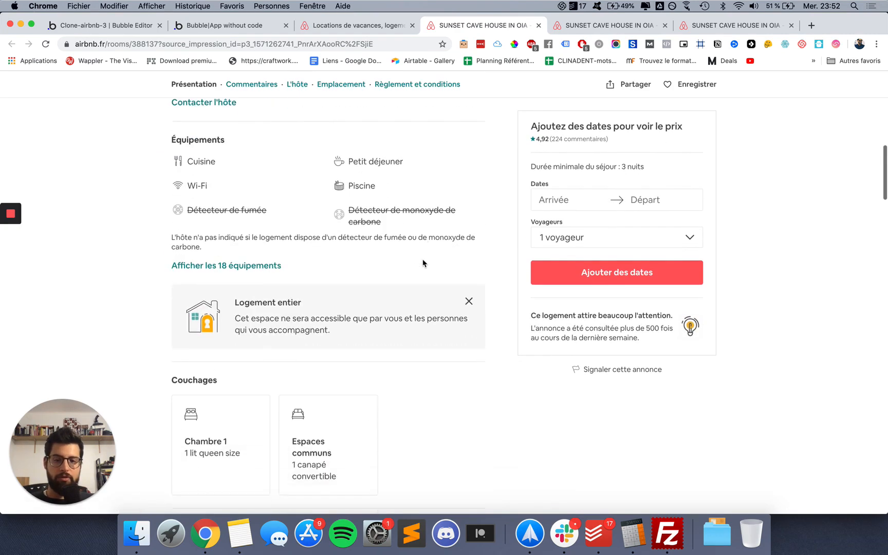
pyautogui.scroll(-12, 422, 251)
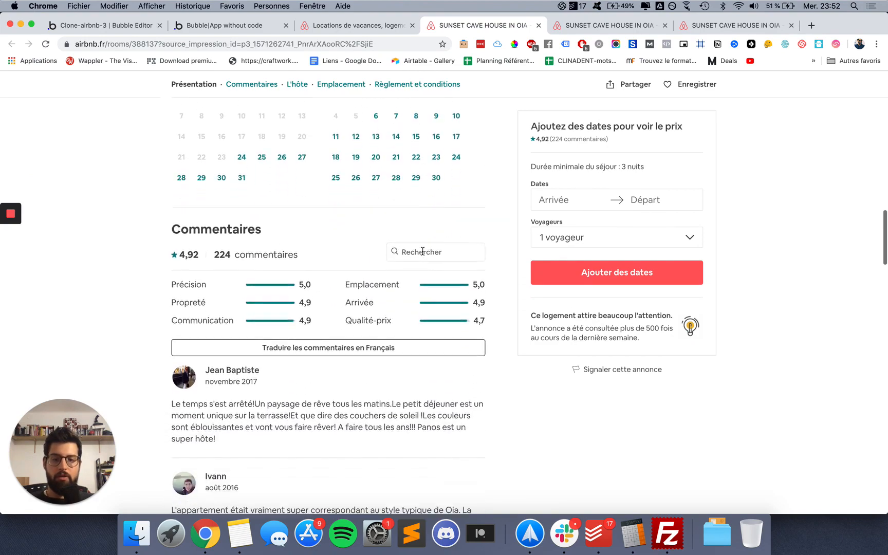
pyautogui.scroll(20, 423, 251)
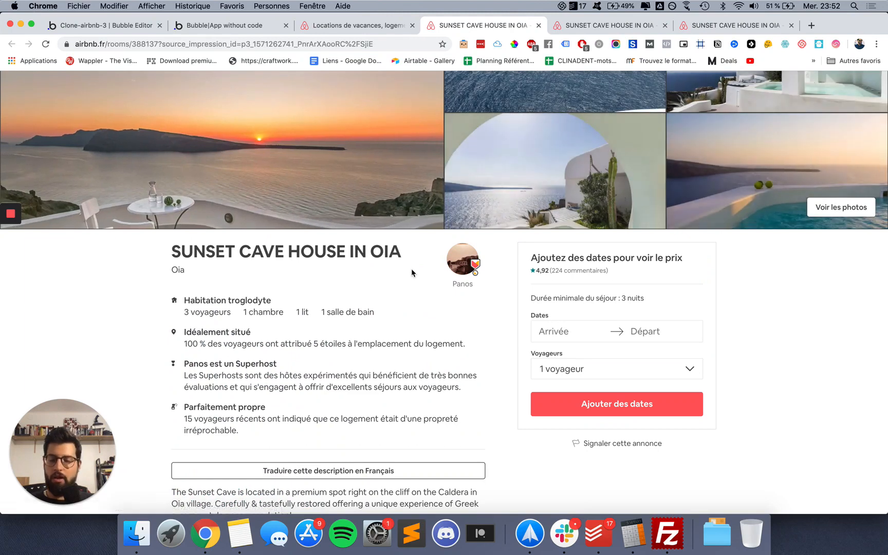
pyautogui.click(325, 28)
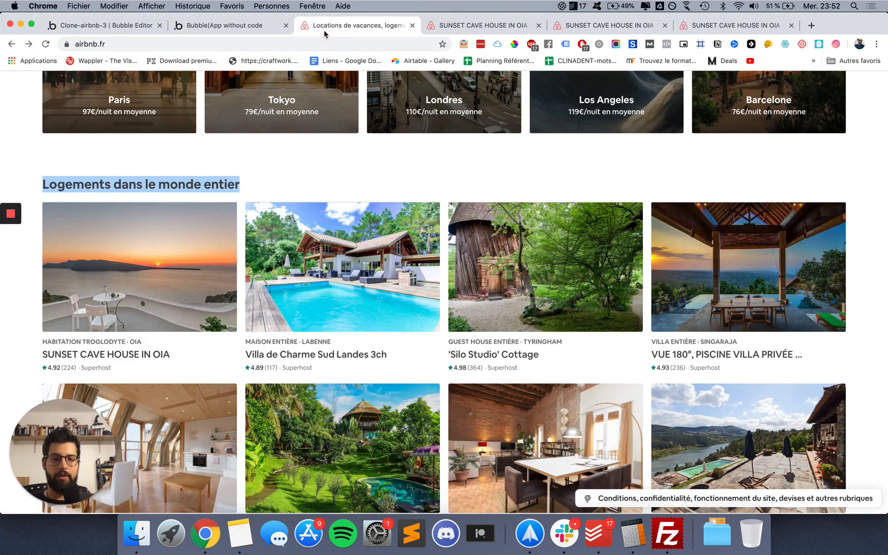
# Switch back to the Bubble editor and create a field named Titre of type text for the Appartement data type
pyautogui.click(109, 30)
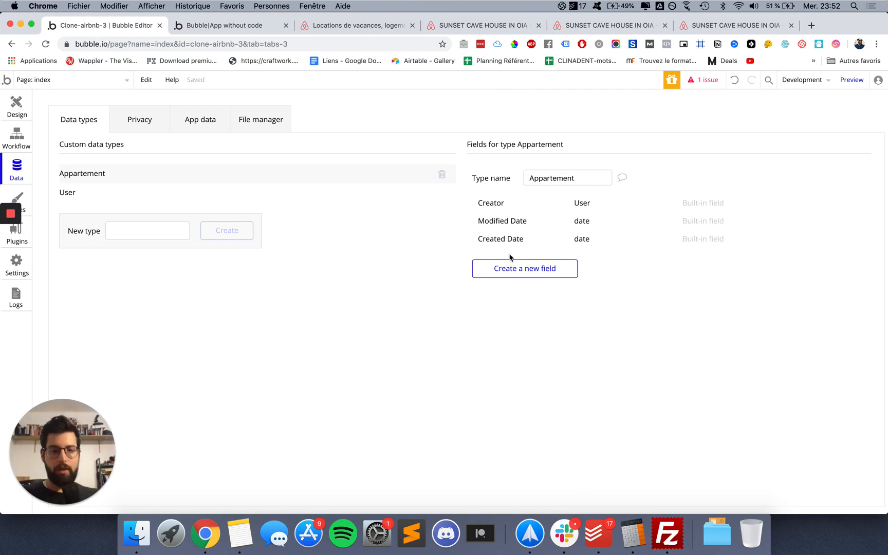
pyautogui.click(512, 269)
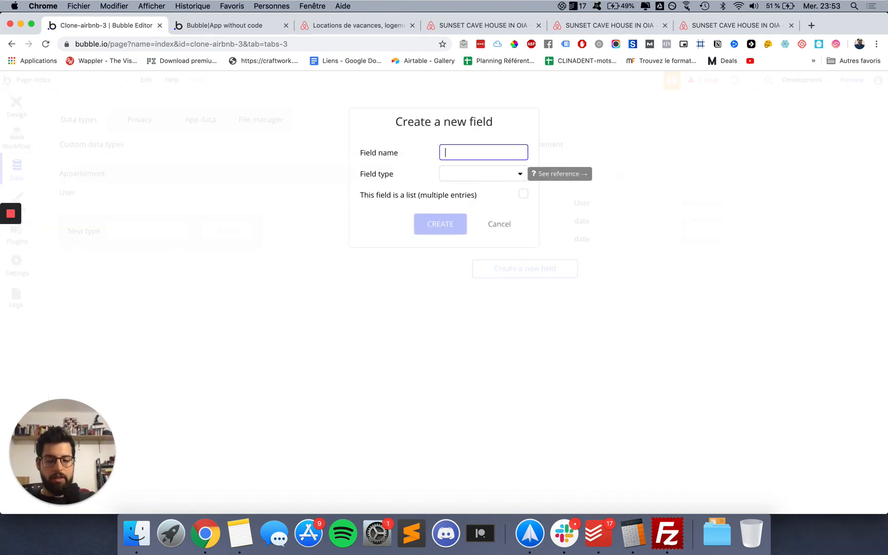
pyautogui.write('Titr')
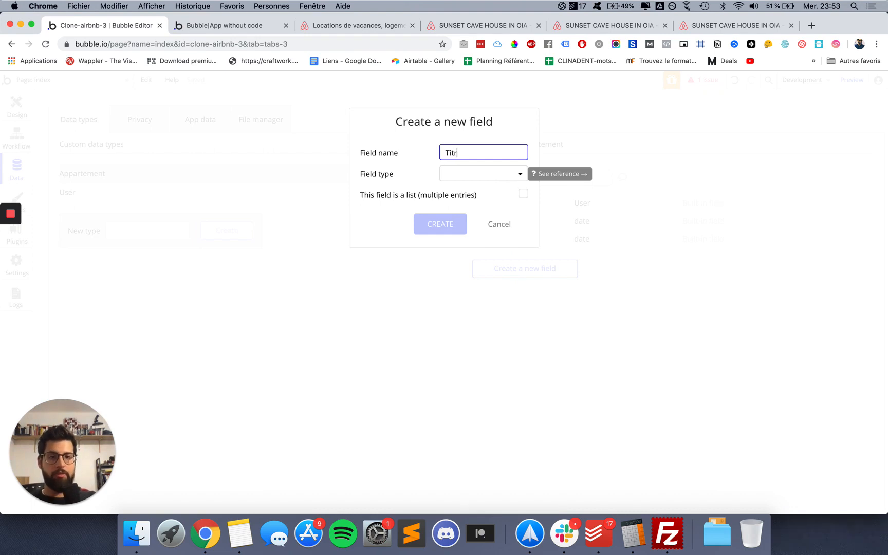
pyautogui.write('e')
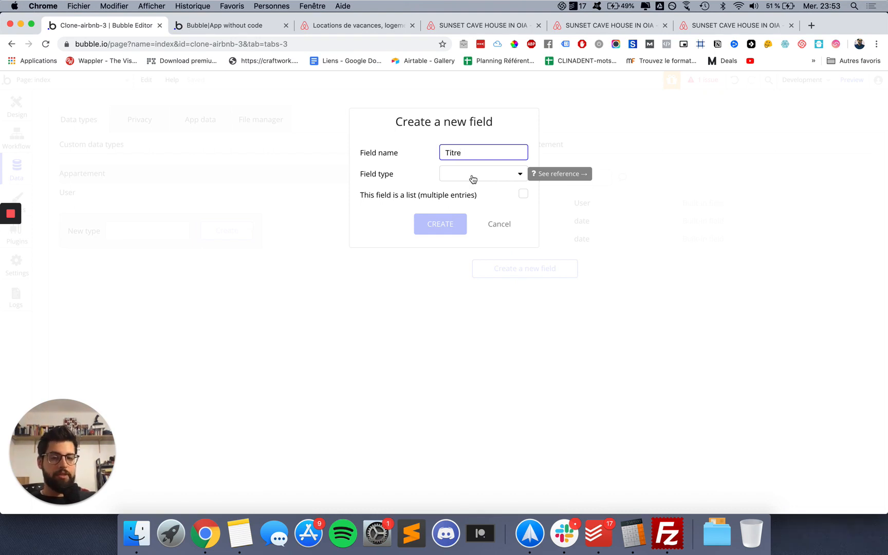
pyautogui.click(472, 178)
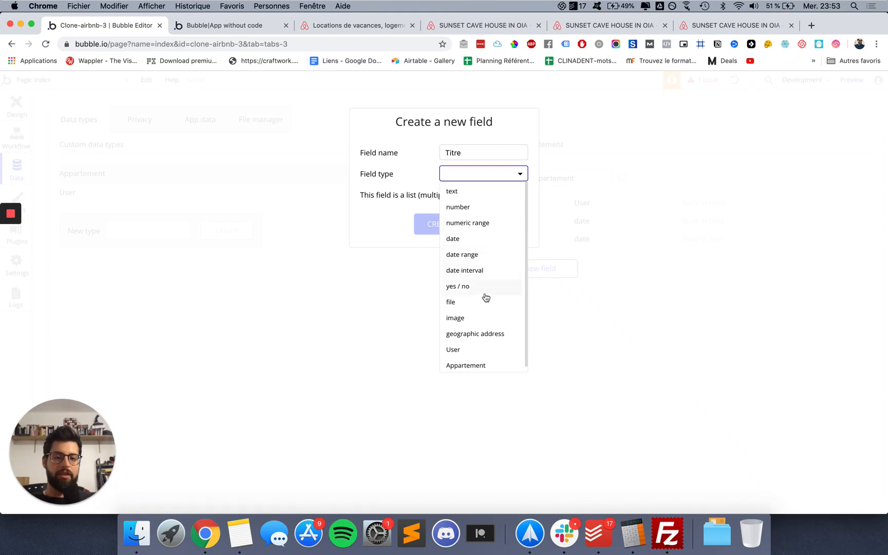
pyautogui.scroll(-1, 483, 308)
pyautogui.scroll(1, 481, 314)
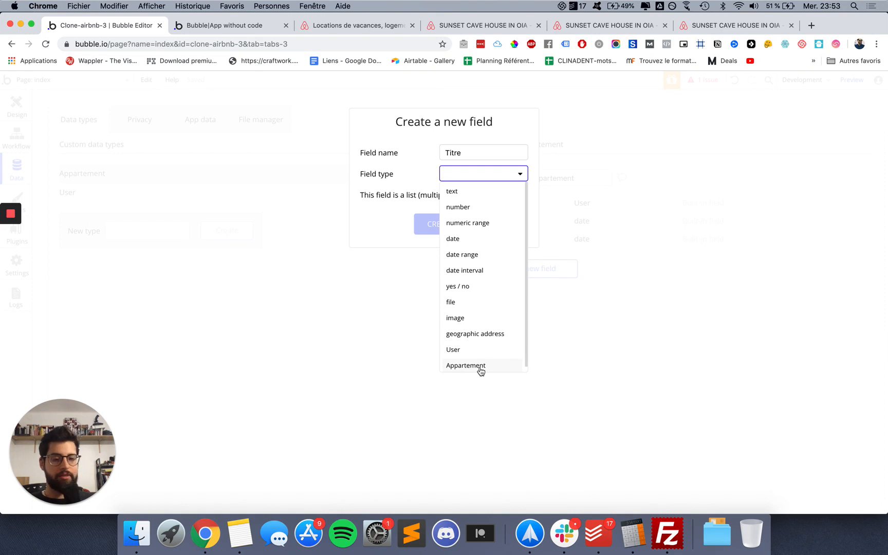
pyautogui.click(460, 195)
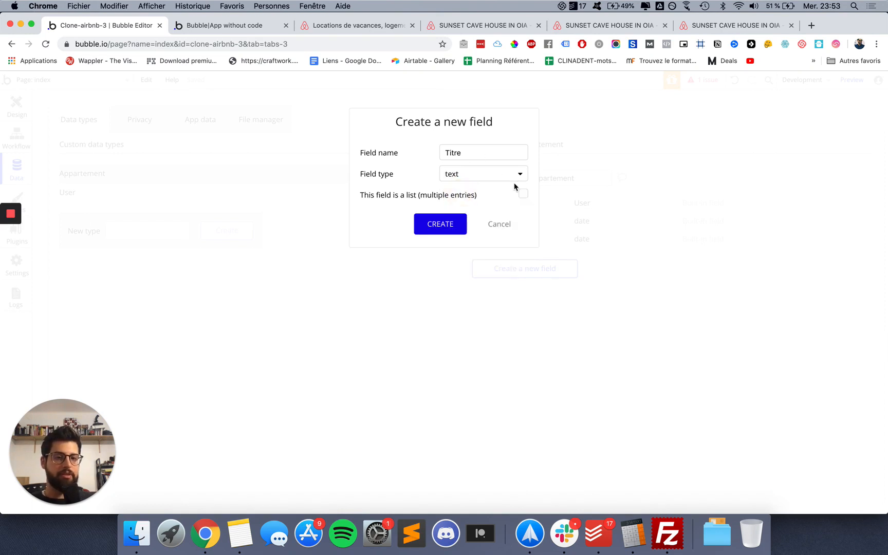
pyautogui.click(438, 225)
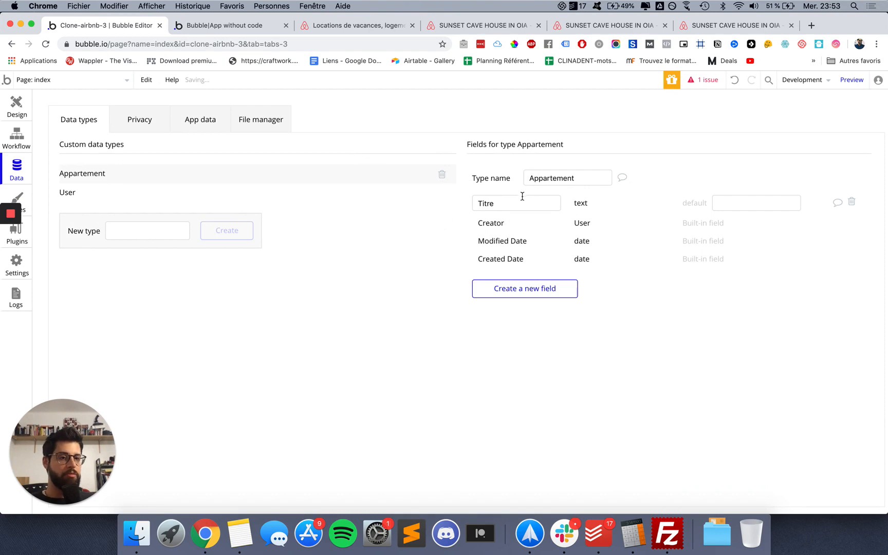
# Create a field named Image of type image for the Appartement data type
pyautogui.click(524, 290)
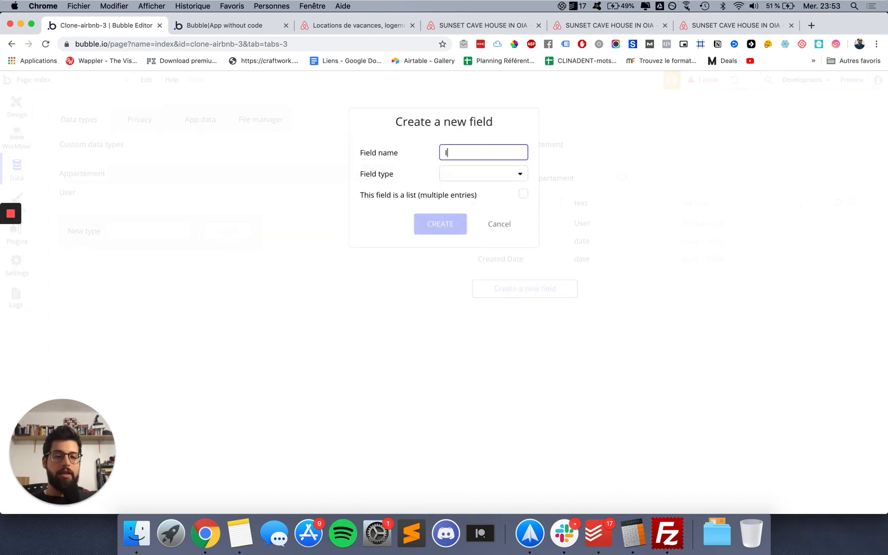
pyautogui.click(465, 174)
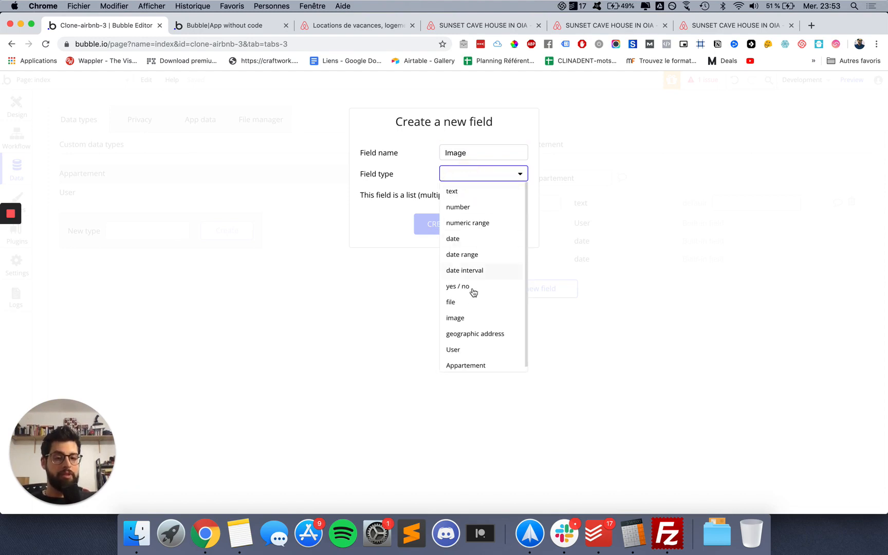
pyautogui.click(467, 318)
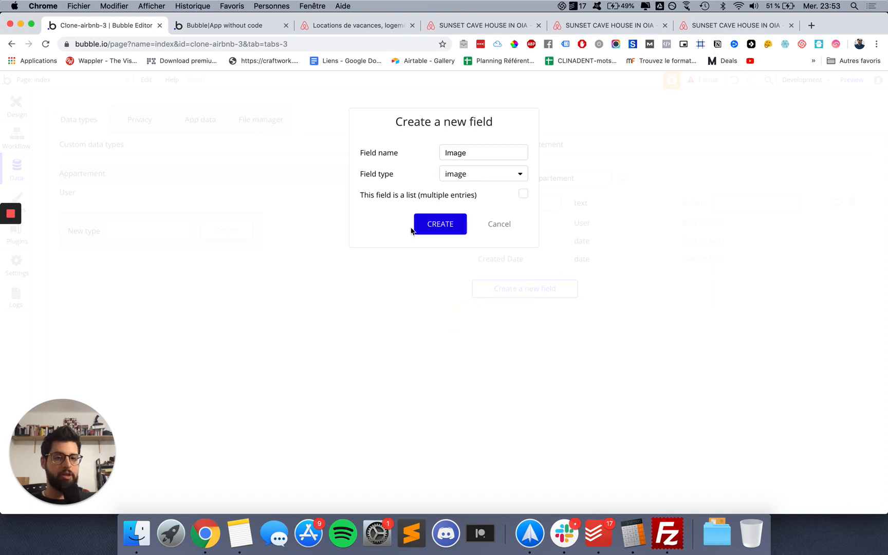
pyautogui.click(435, 227)
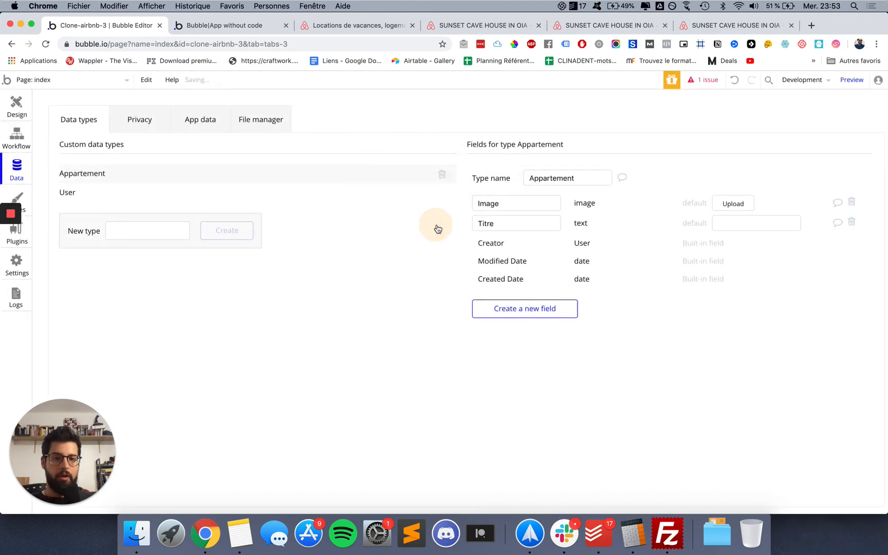
# Create a field named Description of type text for the Appartement data type
pyautogui.click(531, 309)
pyautogui.write('Description')
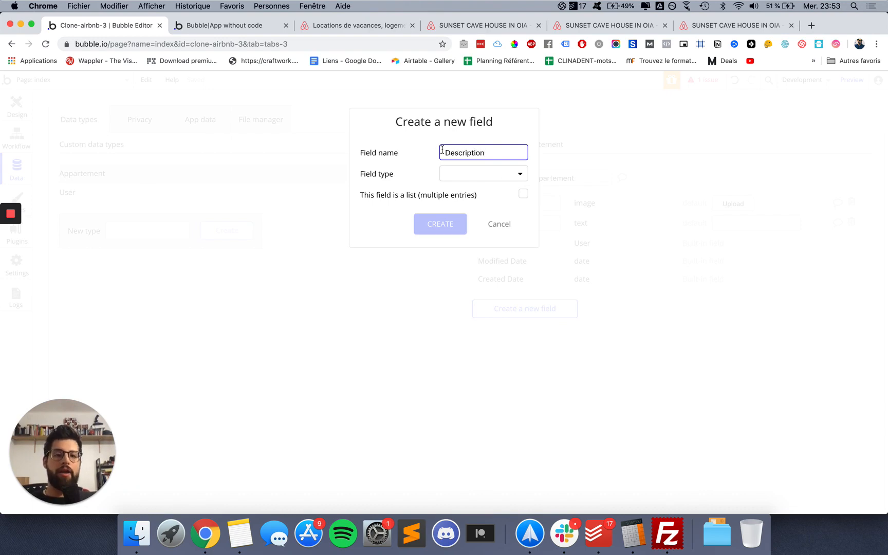
pyautogui.click(446, 175)
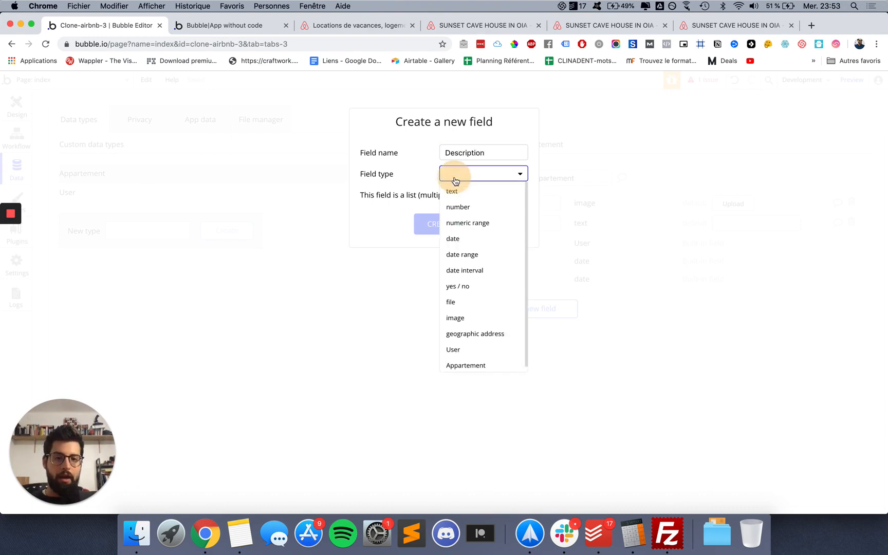
pyautogui.click(452, 188)
pyautogui.click(440, 226)
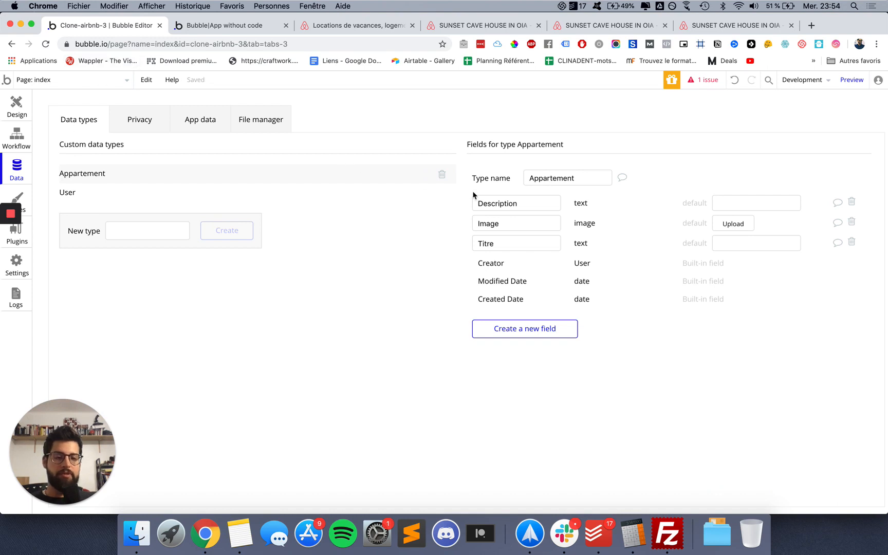
# Show all Appartements in the app's data and start a new database entry of type Appartement
pyautogui.click(196, 128)
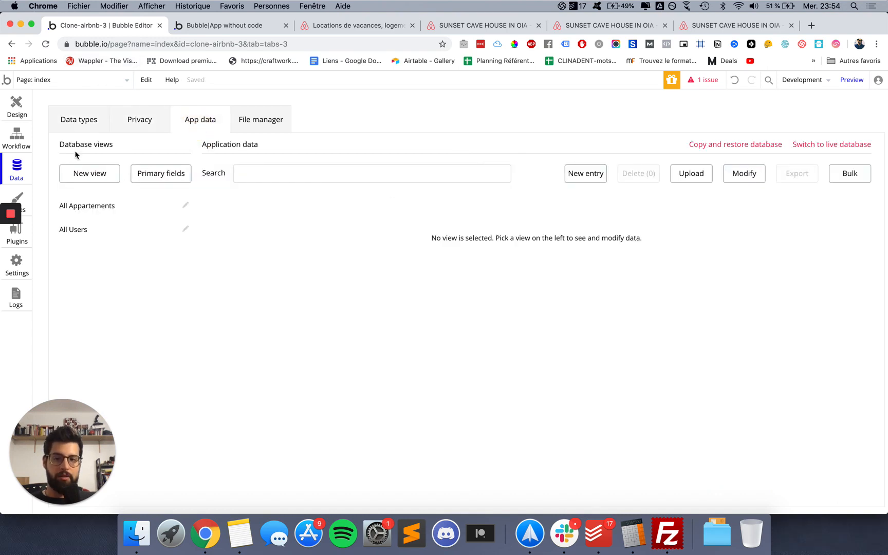
pyautogui.click(83, 208)
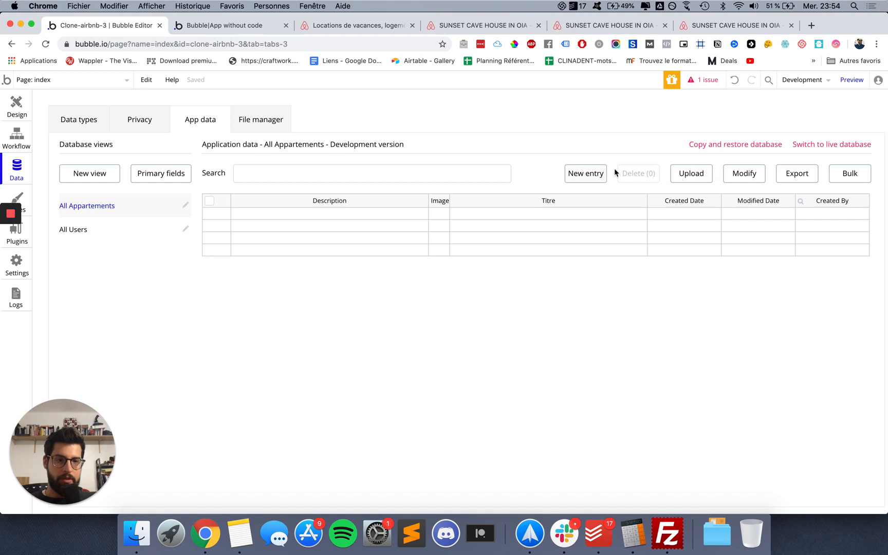
pyautogui.click(600, 175)
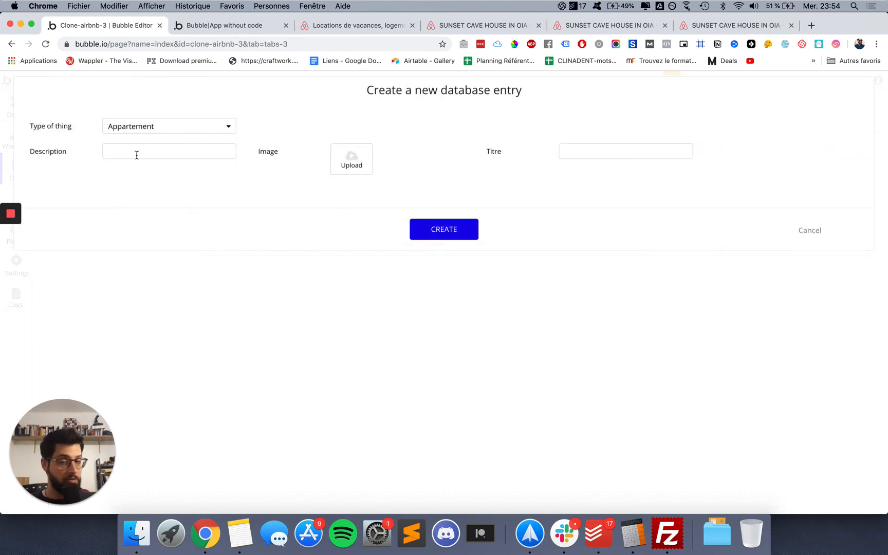
pyautogui.click(584, 151)
# Switch to the Airbnb homepage, open the SUNSET CAVE HOUSE IN OIA listing and copy its title
pyautogui.click(359, 25)
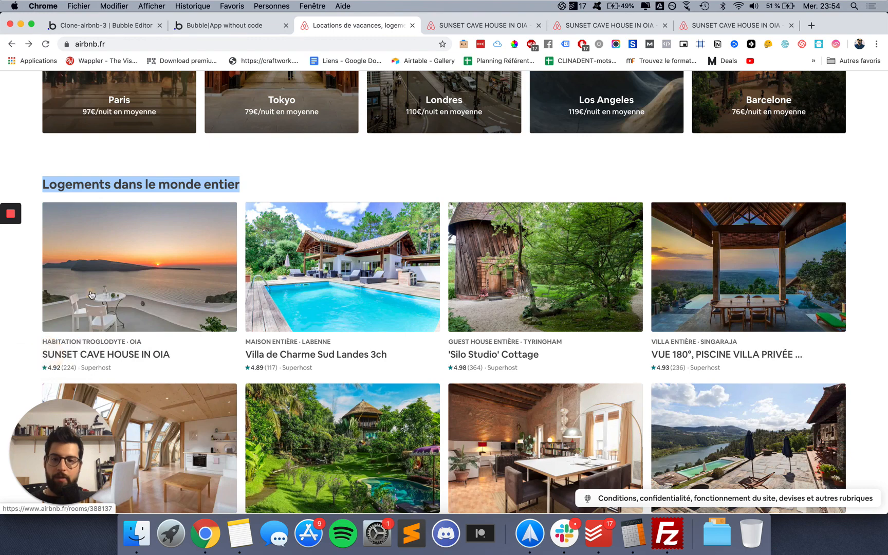
pyautogui.click(176, 355)
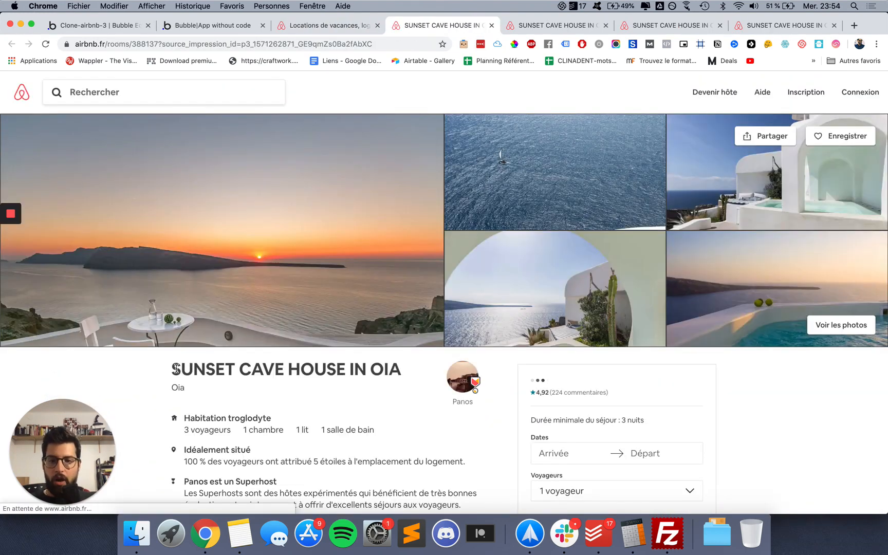
pyautogui.moveTo(173, 369); pyautogui.dragTo(412, 369)
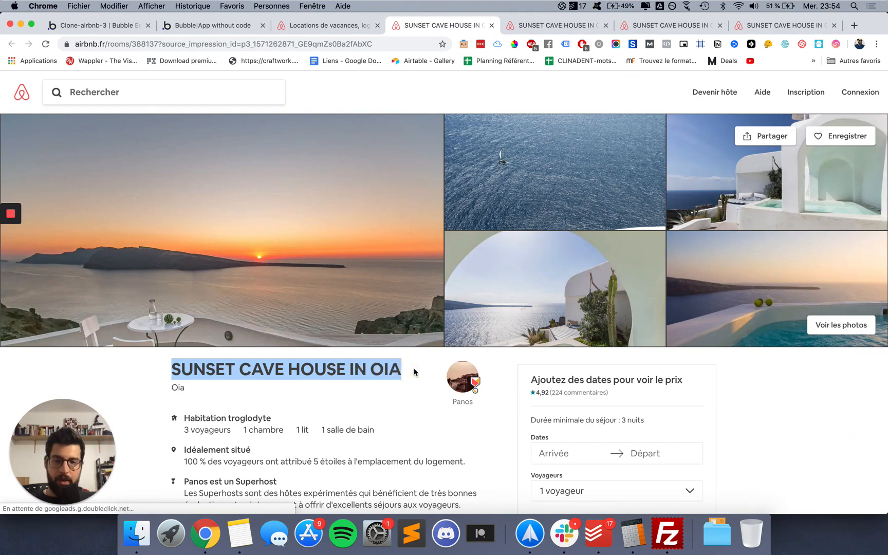
pyautogui.press('super+c')
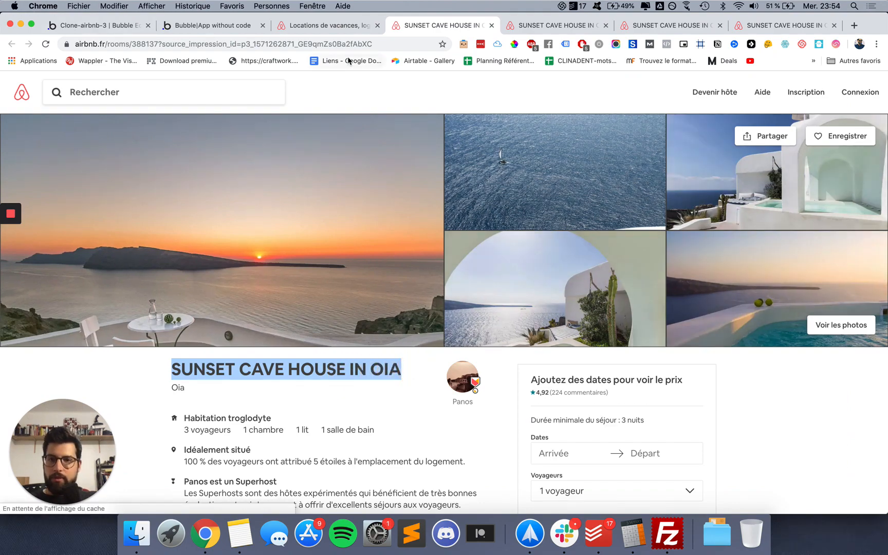
# Return to the Bubble editor and paste SUNSET CAVE HOUSE IN OIA as the new entry's Description
pyautogui.click(332, 31)
pyautogui.click(217, 30)
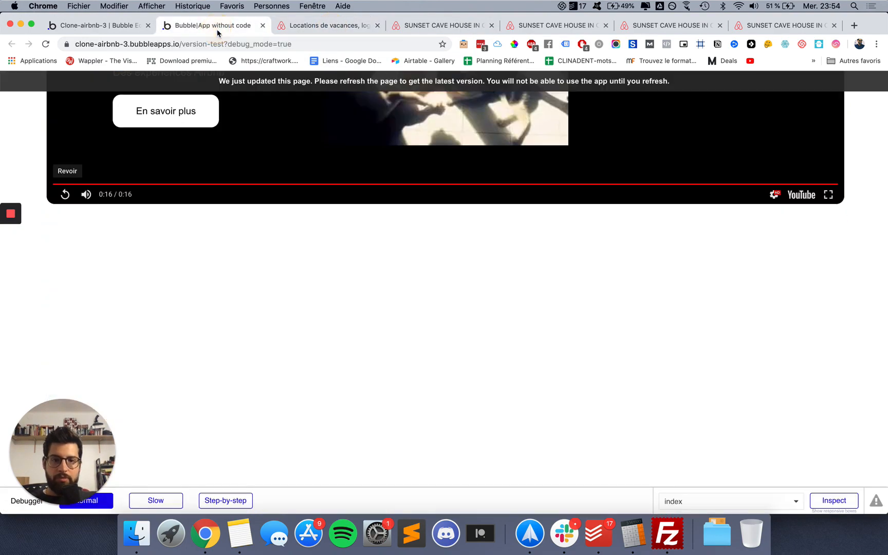
pyautogui.click(112, 29)
pyautogui.click(194, 150)
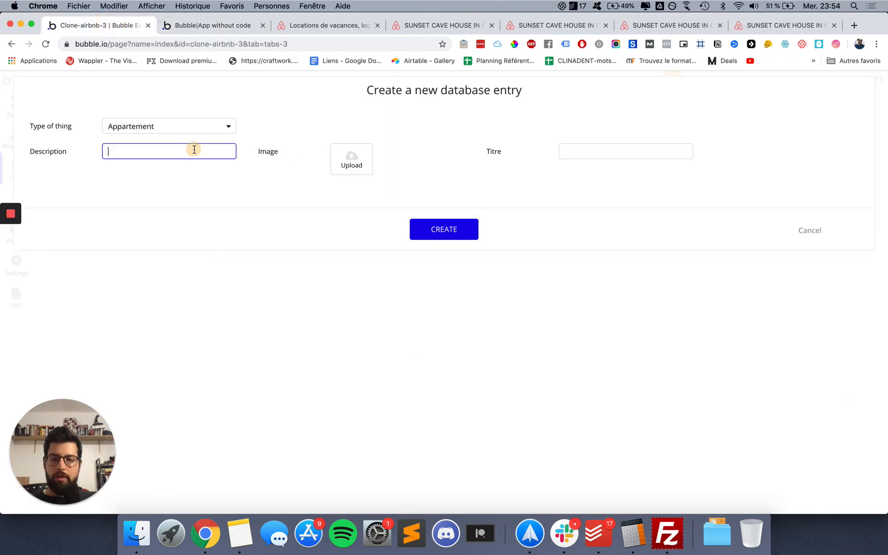
pyautogui.press('super+v')
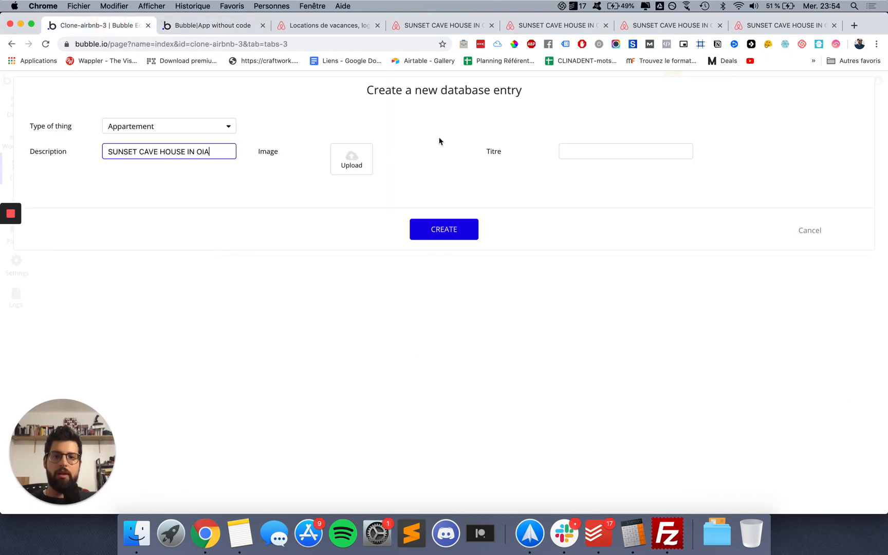
pyautogui.click(431, 161)
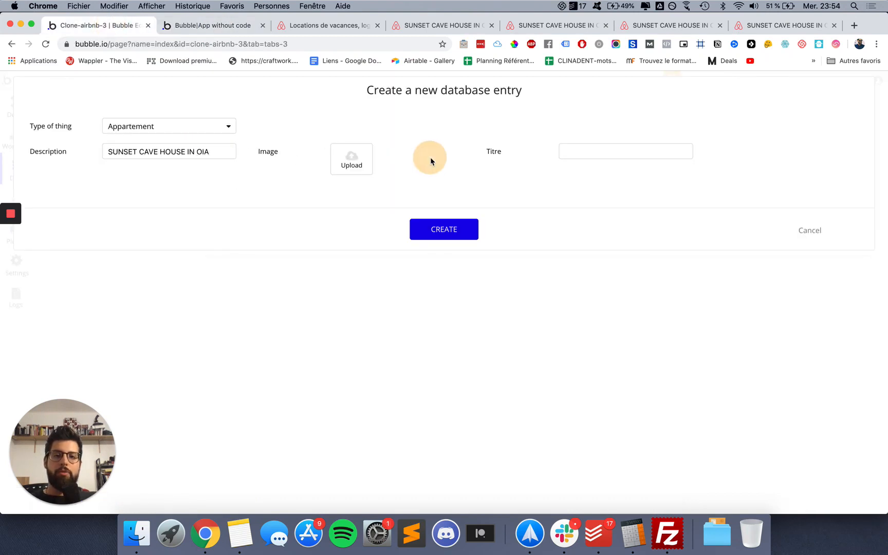
pyautogui.click(346, 164)
pyautogui.click(579, 241)
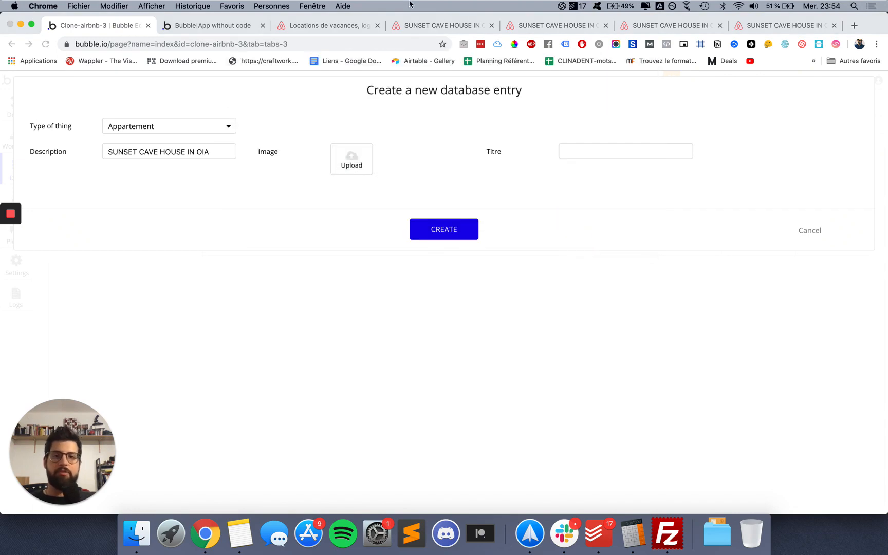
# Switch to the Airbnb listing page, inspect its code with mobile device emulation off, and enable element picking
pyautogui.click(404, 31)
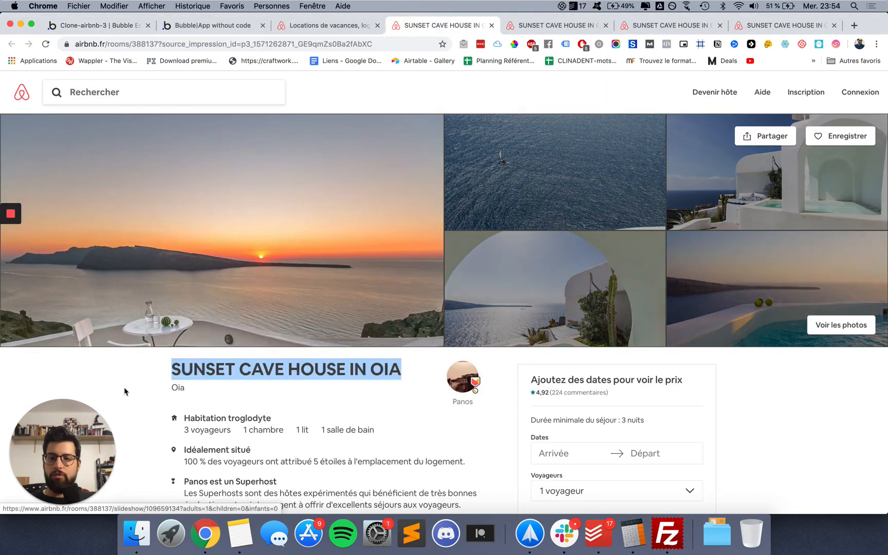
pyautogui.click(124, 394)
pyautogui.rightClick(125, 394)
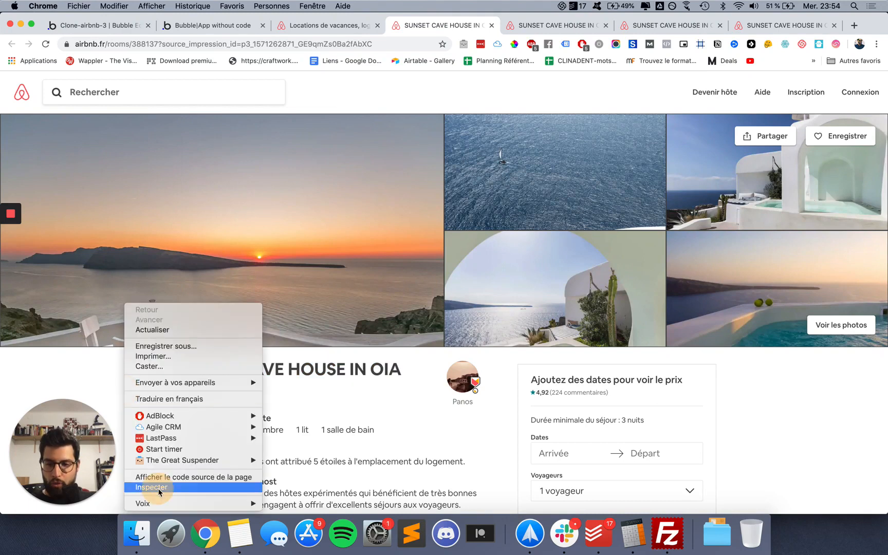
pyautogui.click(156, 492)
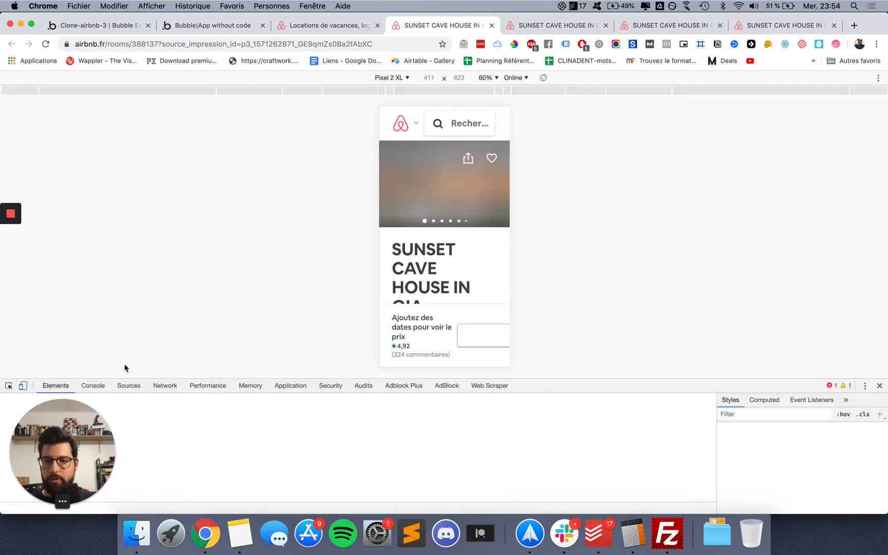
pyautogui.click(21, 386)
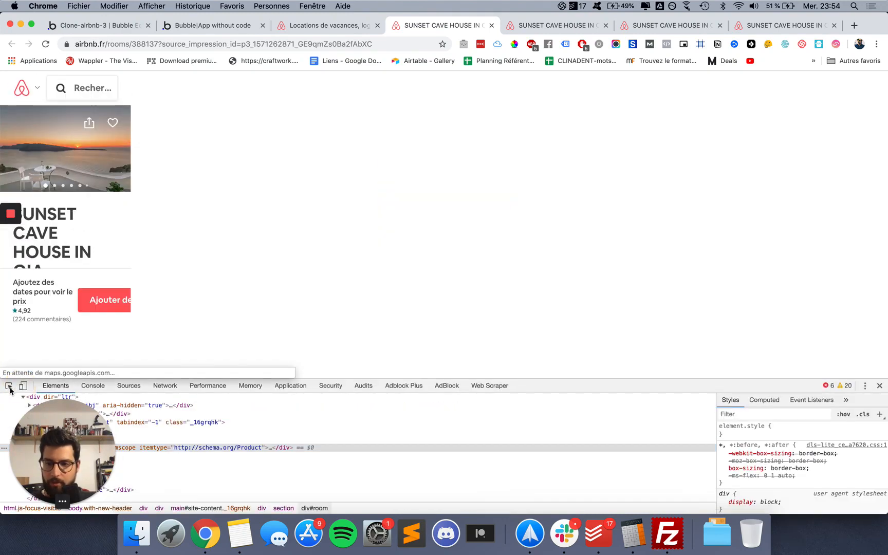
pyautogui.click(9, 386)
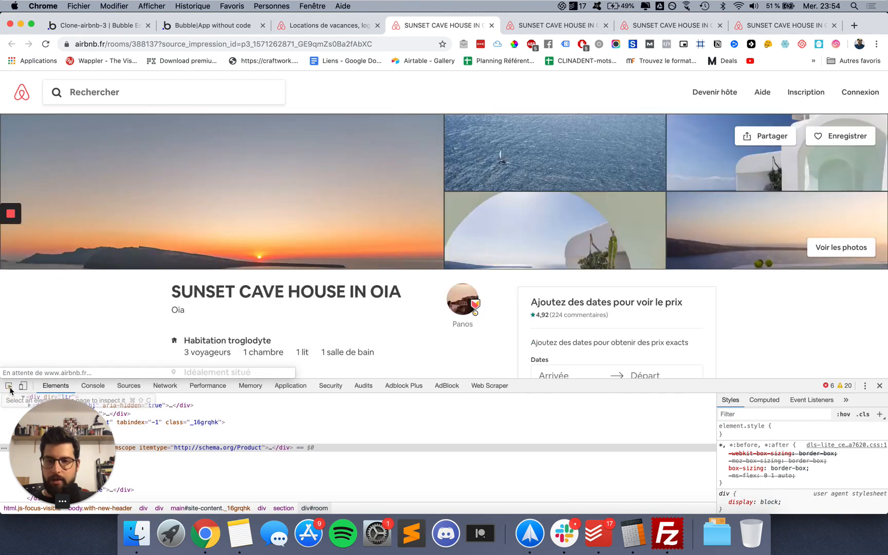
# Pick the listing's large sunset photo and copy its source URL up to the .jpg extension, without the aki_policy parameter
pyautogui.scroll(-3, 323, 231)
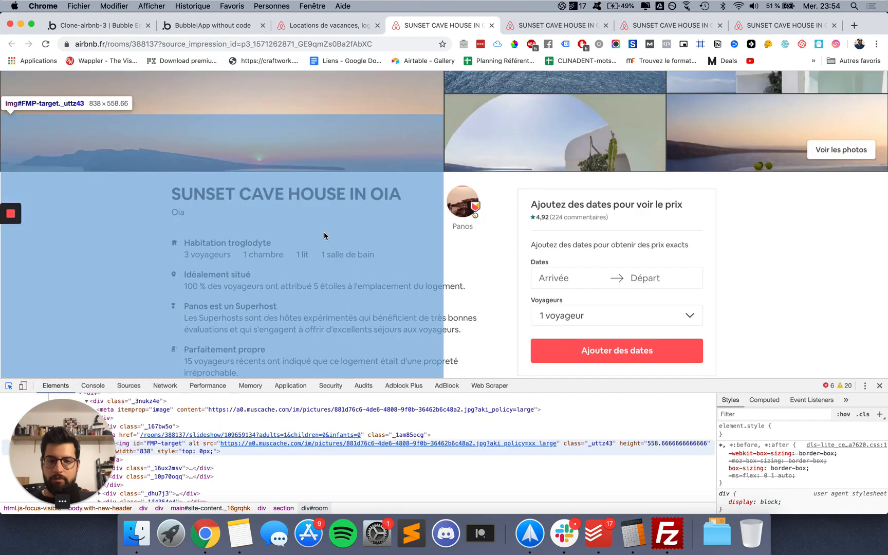
pyautogui.click(304, 138)
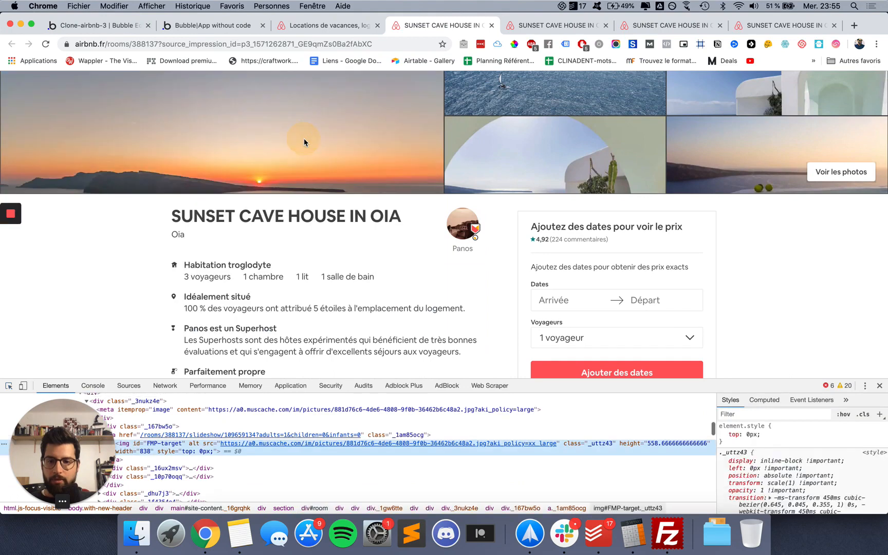
pyautogui.doubleClick(296, 443)
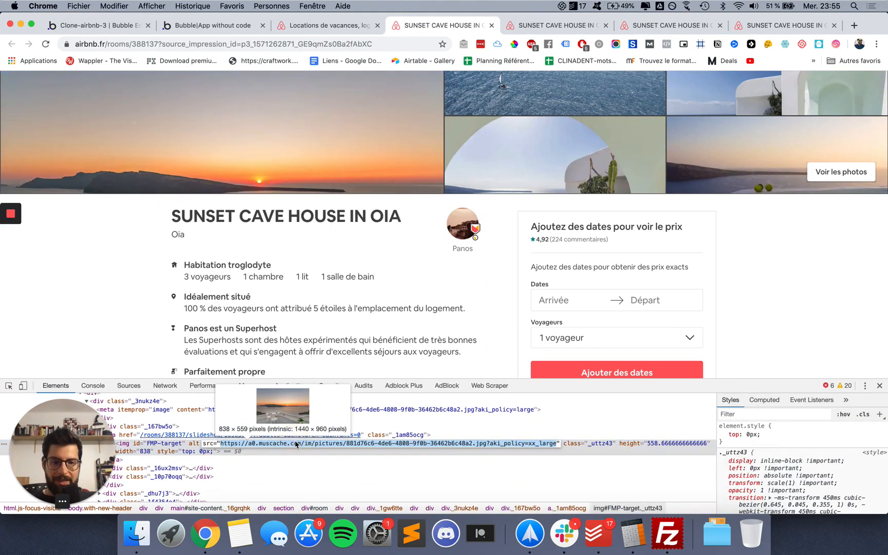
pyautogui.click(487, 443)
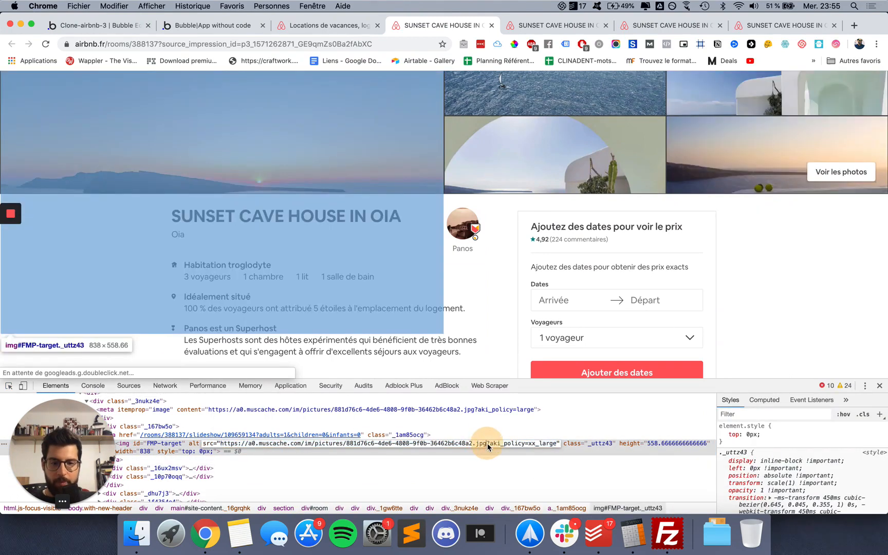
pyautogui.moveTo(487, 443); pyautogui.dragTo(222, 447)
pyautogui.press('super+c')
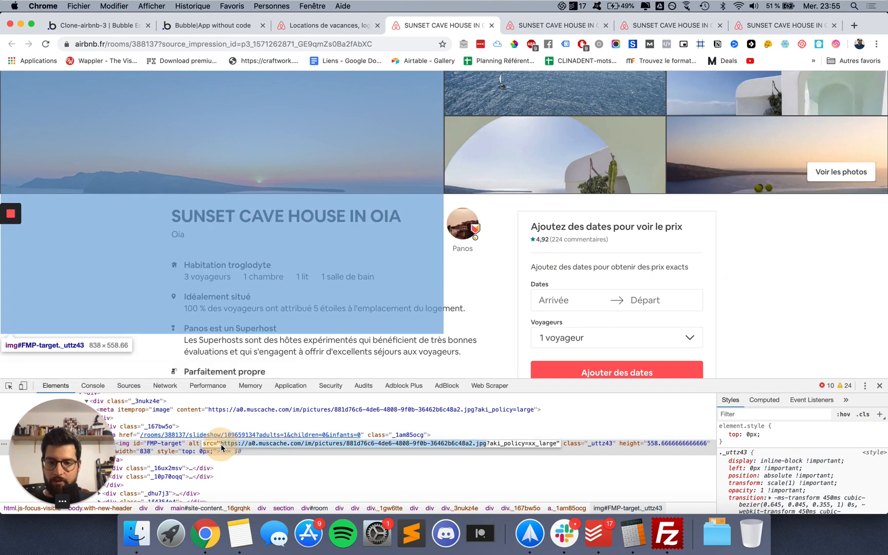
# Load the copied image URL in the next browser tab, replacing the duplicate listing page
pyautogui.click(260, 45)
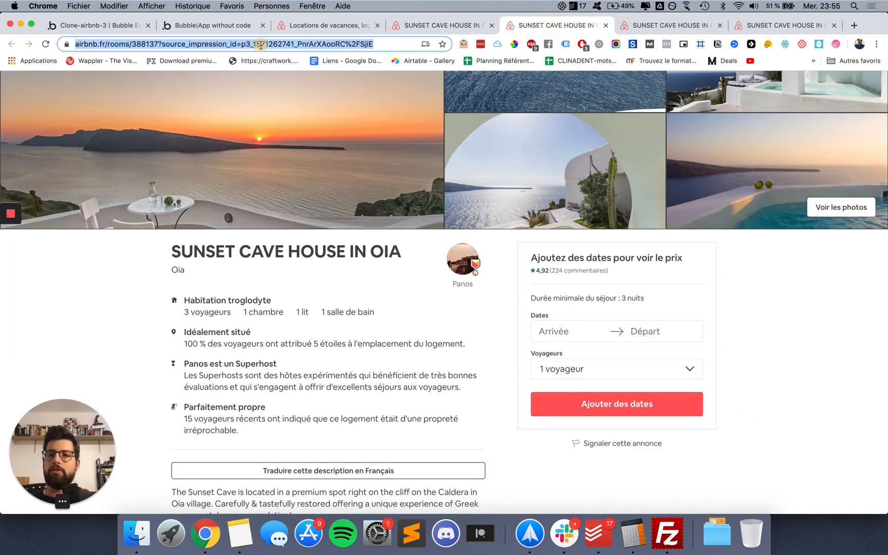
pyautogui.press('super+v')
pyautogui.press('Return')
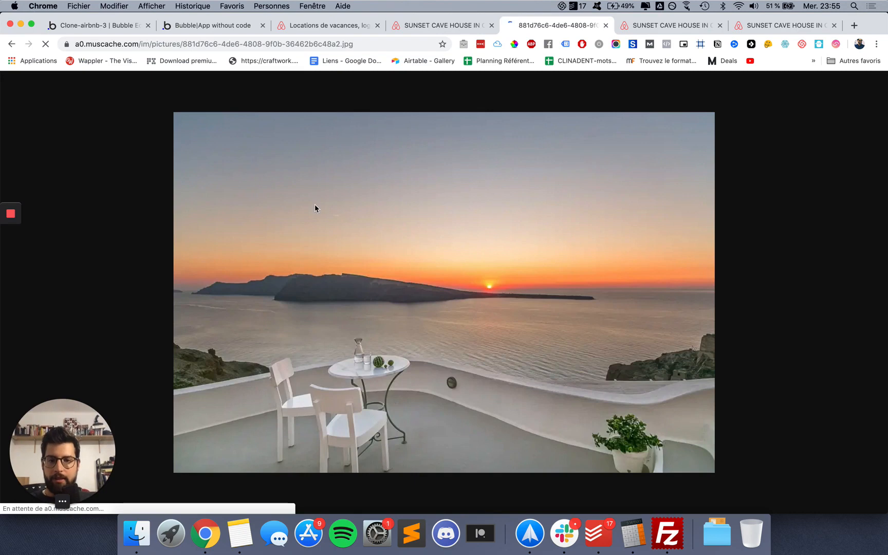
# Save the sunset photo in the OTTHO folder as a JPEG named bg-oia
pyautogui.rightClick(315, 205)
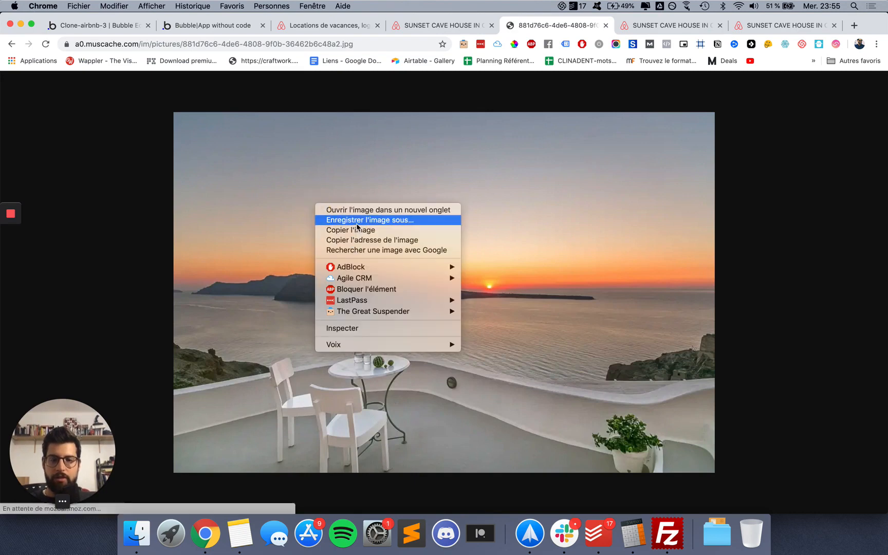
pyautogui.click(356, 221)
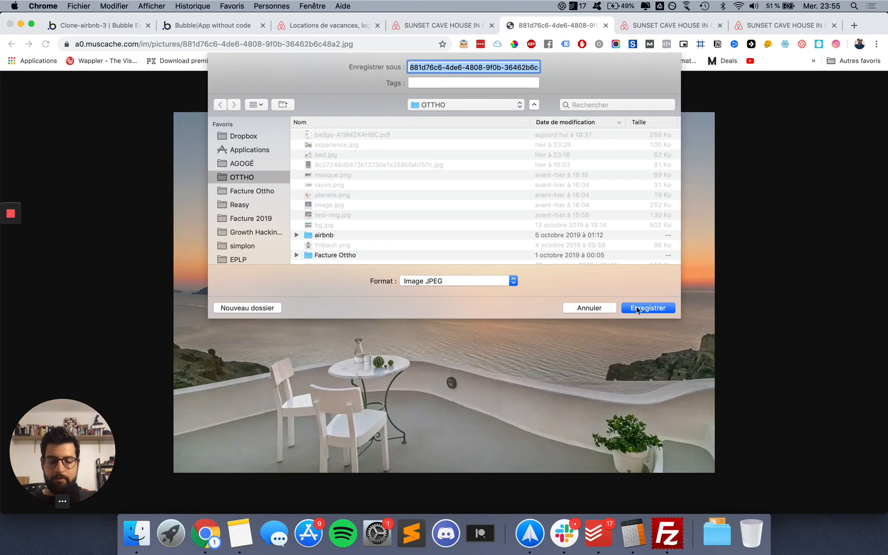
pyautogui.write('bg-oia')
pyautogui.press('Return')
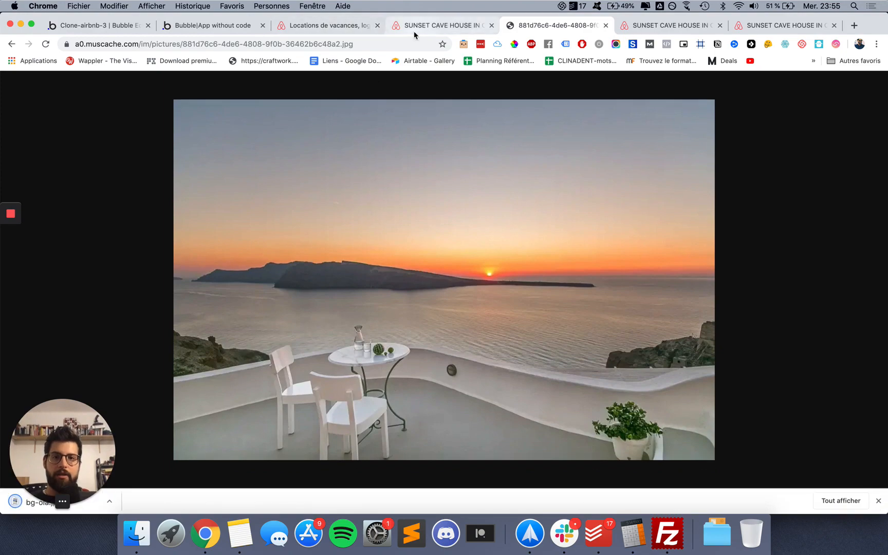
# Return to the new Appartement entry in Bubble and upload the bg-oia photo from the OTTHO folder as its Image
pyautogui.click(204, 30)
pyautogui.click(306, 27)
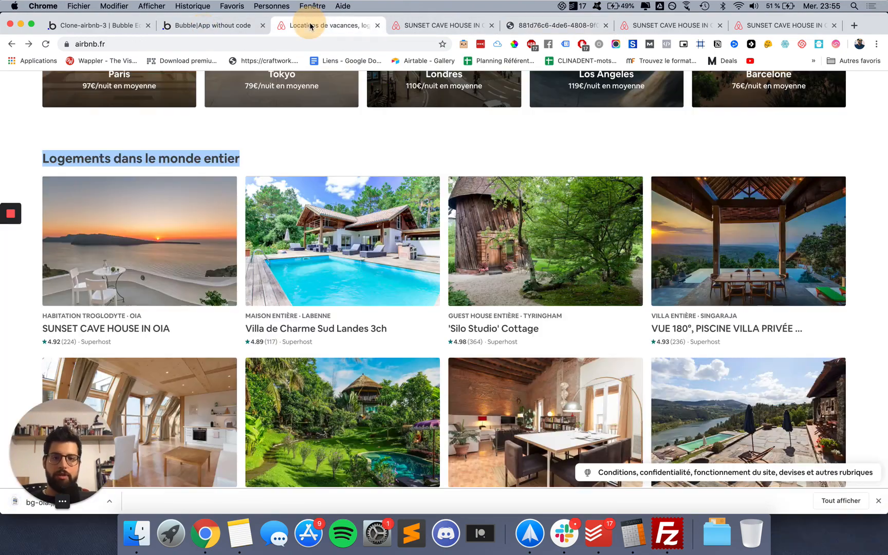
pyautogui.click(108, 26)
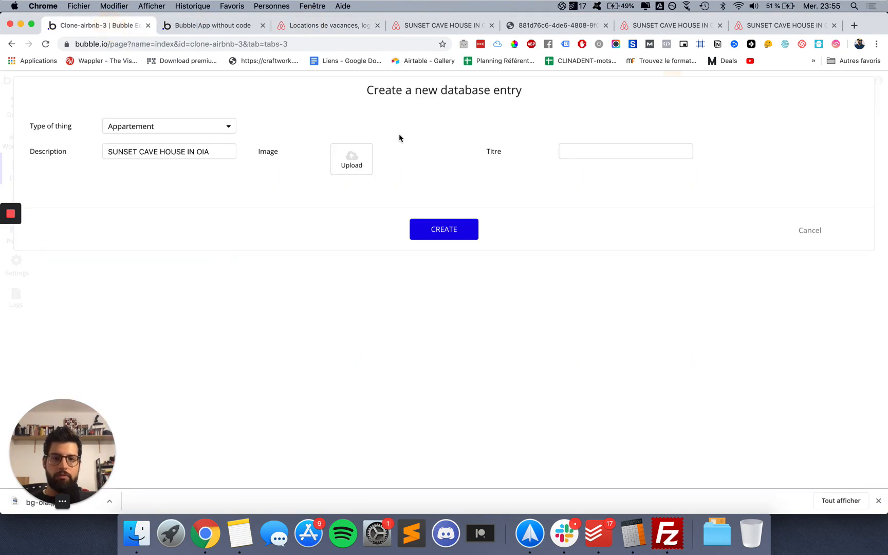
pyautogui.click(348, 163)
pyautogui.click(266, 135)
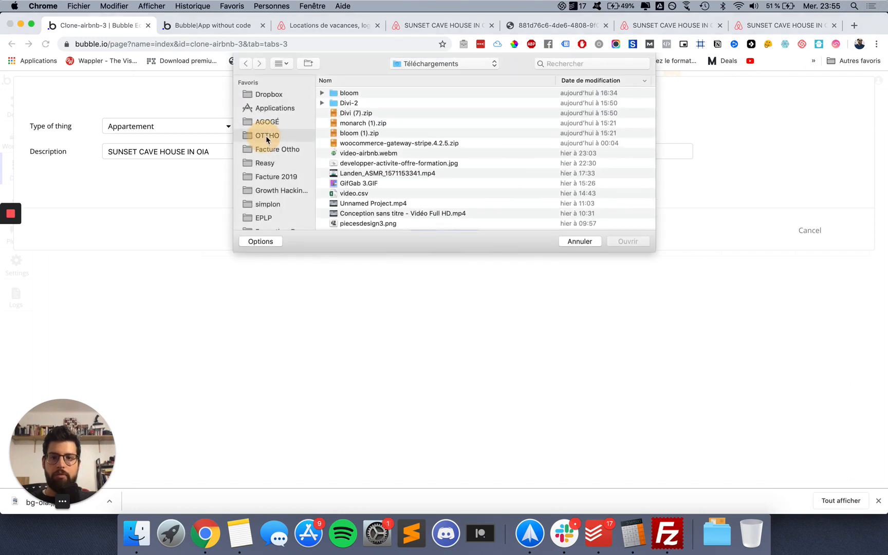
pyautogui.doubleClick(363, 94)
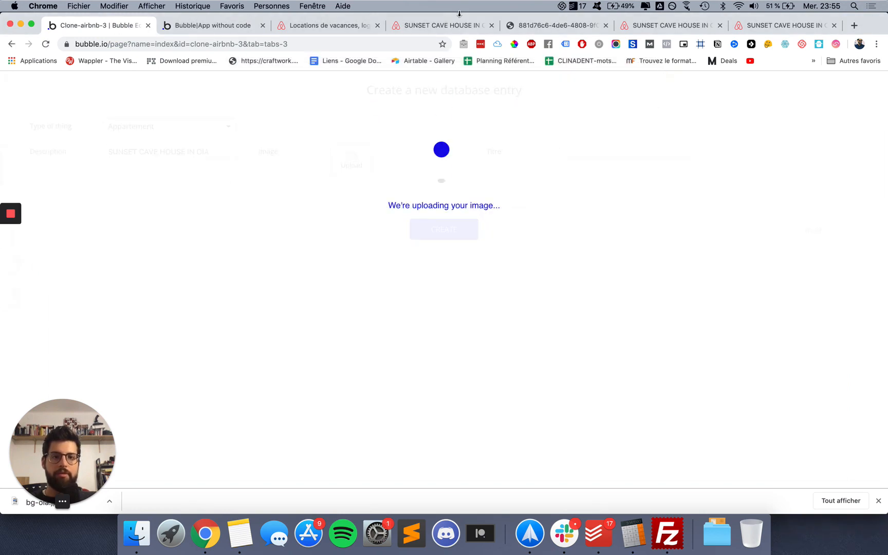
# Copy the Description text SUNSET CAVE HOUSE IN OIA into the entry's Titre field
pyautogui.click(208, 153)
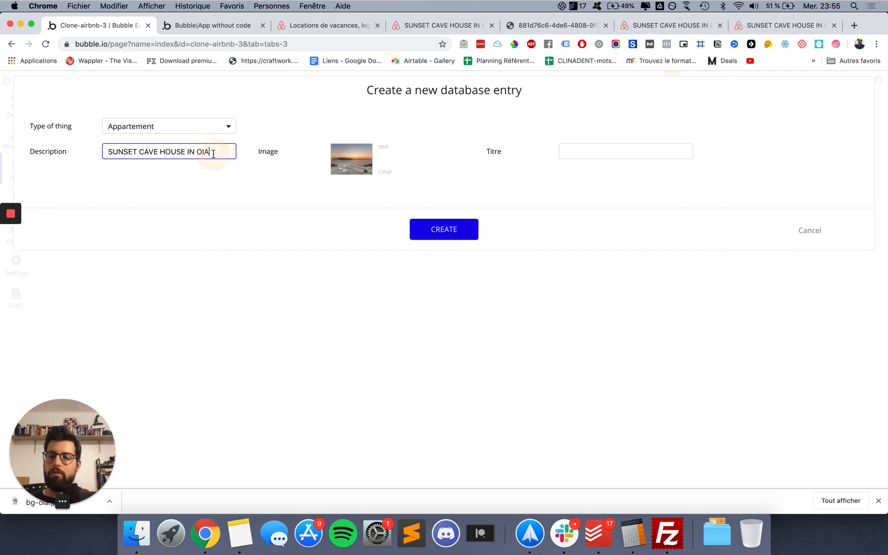
pyautogui.press('super+a')
pyautogui.press('super+c')
pyautogui.click(585, 150)
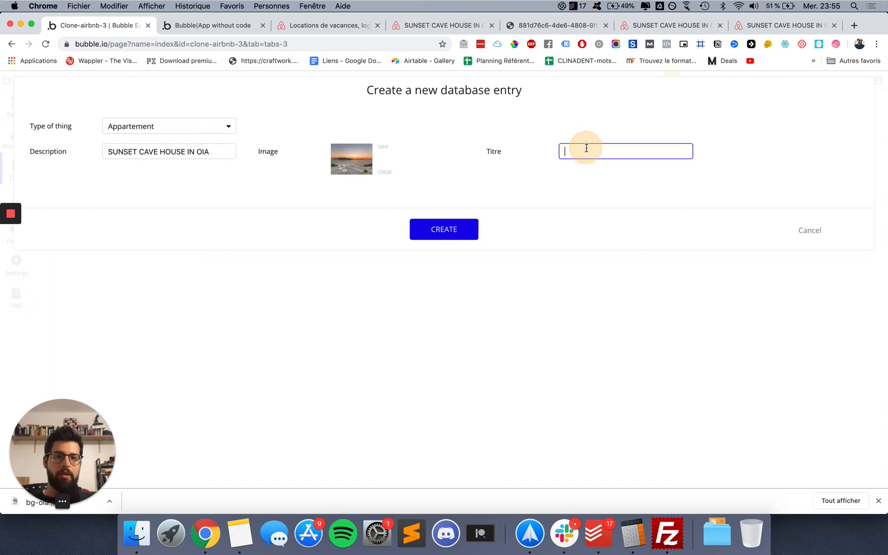
pyautogui.press('super+v')
# Switch to the SUNSET CAVE HOUSE IN OIA listing, look through it for description text, and close the code inspector
pyautogui.click(419, 30)
pyautogui.scroll(-10, 303, 301)
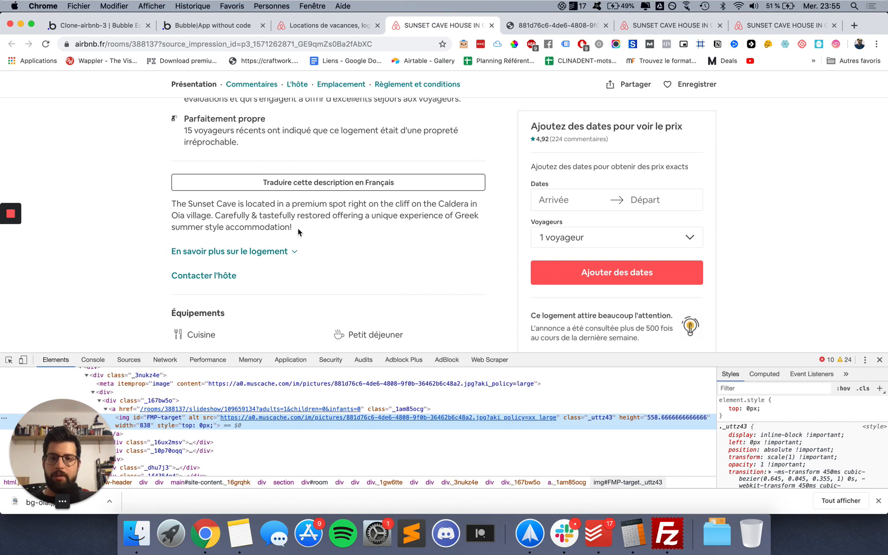
pyautogui.scroll(3, 297, 255)
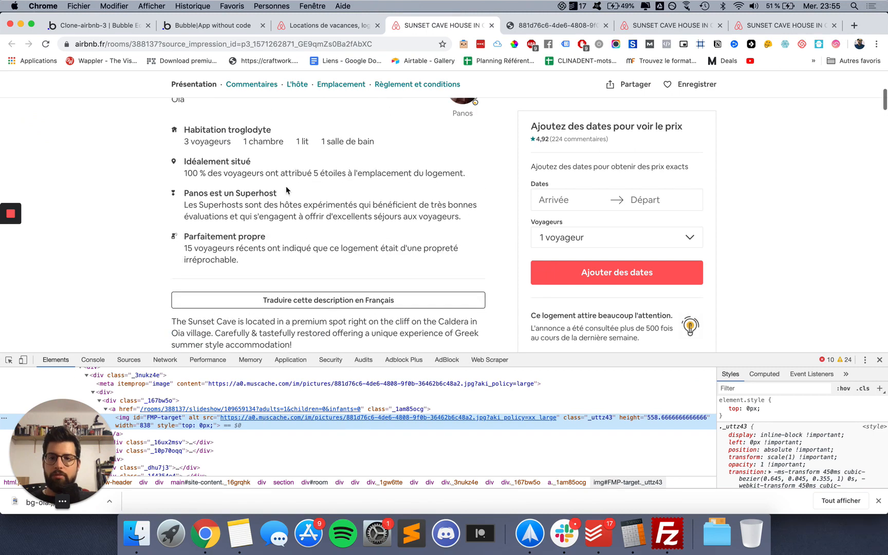
pyautogui.scroll(5, 286, 189)
pyautogui.scroll(-10, 286, 189)
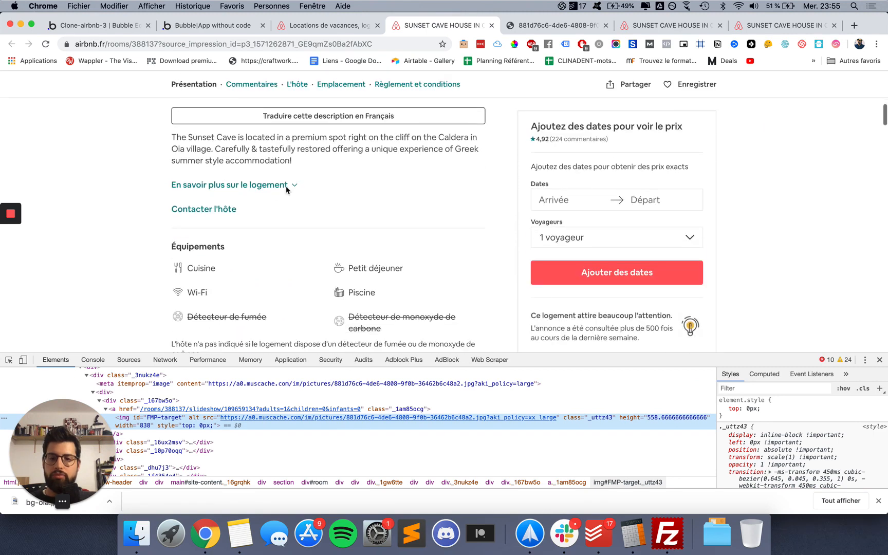
pyautogui.scroll(-2, 286, 188)
pyautogui.scroll(3, 287, 190)
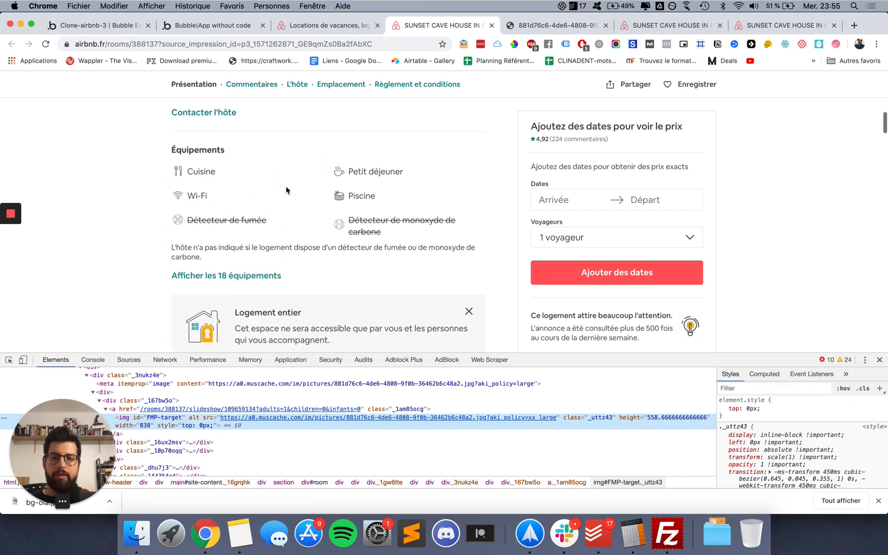
pyautogui.scroll(-10, 468, 308)
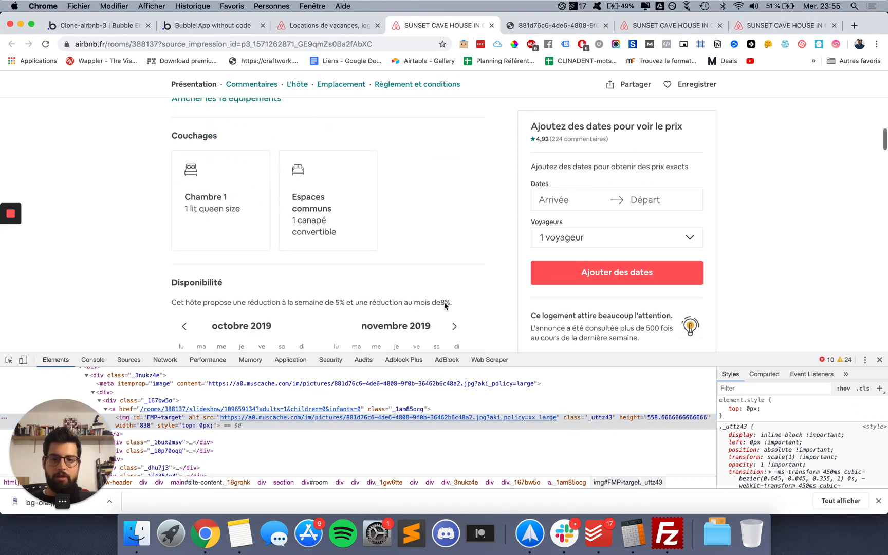
pyautogui.click(878, 360)
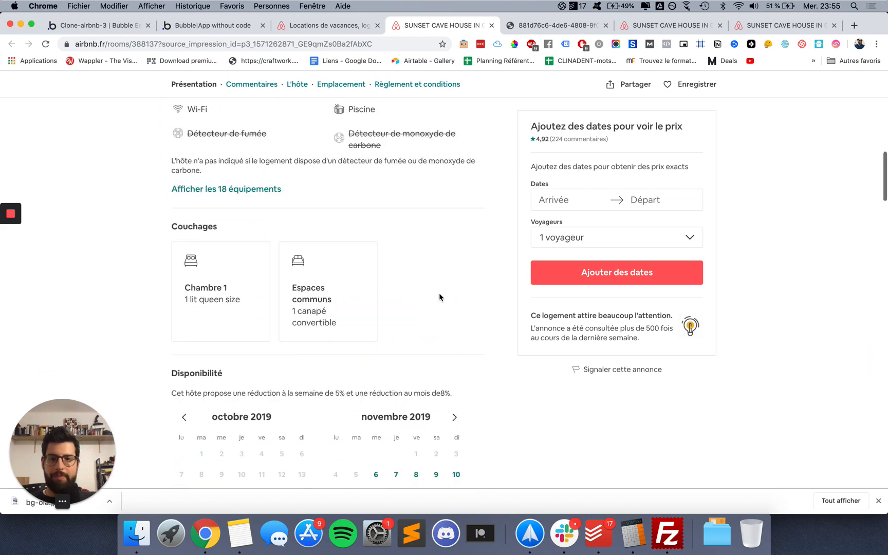
# Replace the entry's Description with the listing's highlights, copied from Habitation troglodyte through the end of the Parfaitement propre paragraph
pyautogui.scroll(10, 440, 297)
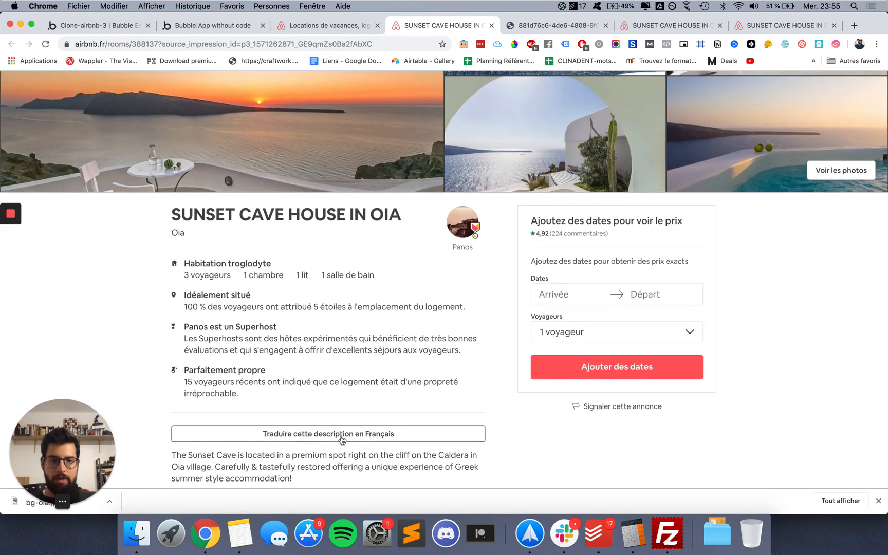
pyautogui.scroll(2, 324, 379)
pyautogui.scroll(-2, 322, 374)
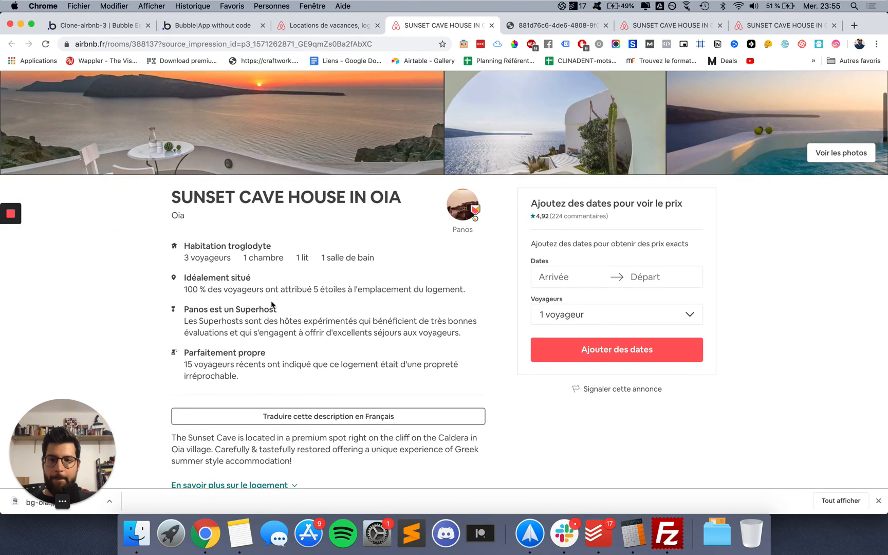
pyautogui.moveTo(252, 376); pyautogui.dragTo(179, 244)
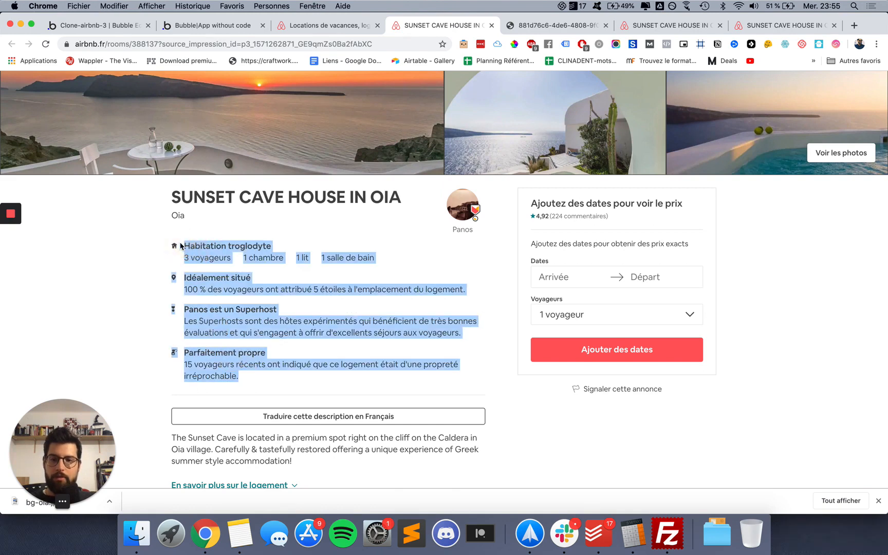
pyautogui.click(121, 24)
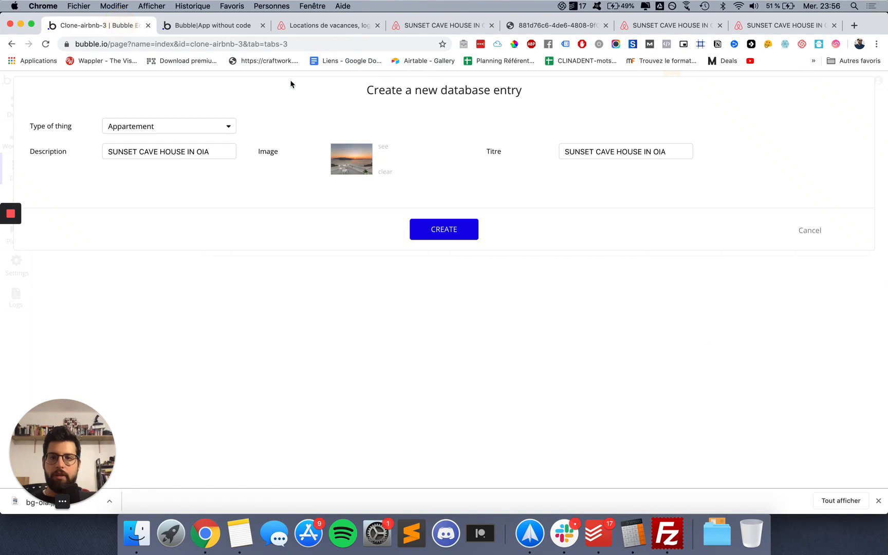
pyautogui.tripleClick(195, 154)
pyautogui.write("Habitation troglodyte 3 voyageurs 1 chambre 1 lit 1 salle de bain □ Idéalement situé 100 % des voyageurs ont attribué 5 étoiles à l'emplacement du logement. □ Panos est un Superhost Les Superhosts sont des hôtes expérimentés qui bénéficient de très bonnes évaluations et qui s'engagent à offrir d'excellents séjours aux voyageurs. □ Parfaitement propre 15 voyageurs récents ont indiqué que ce logement était d'une propreté irréprochable.")
# Remove the three stray box symbols and the leading blank line from the pasted Description
pyautogui.click(119, 206)
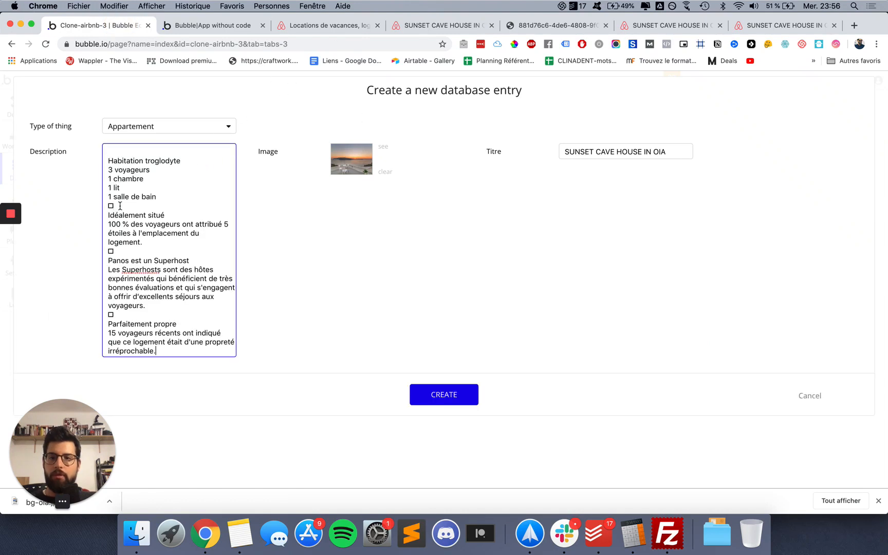
pyautogui.press('BackSpace')
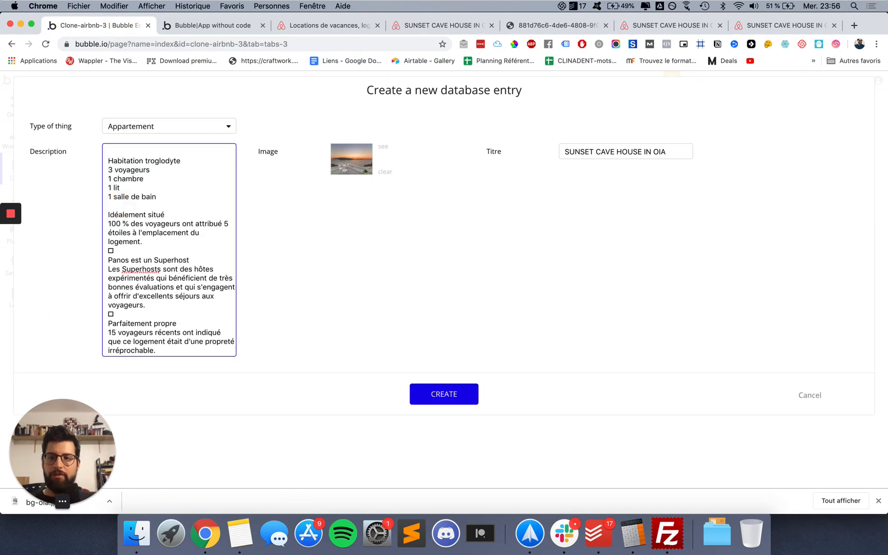
pyautogui.click(129, 252)
pyautogui.press('BackSpace')
pyautogui.click(130, 312)
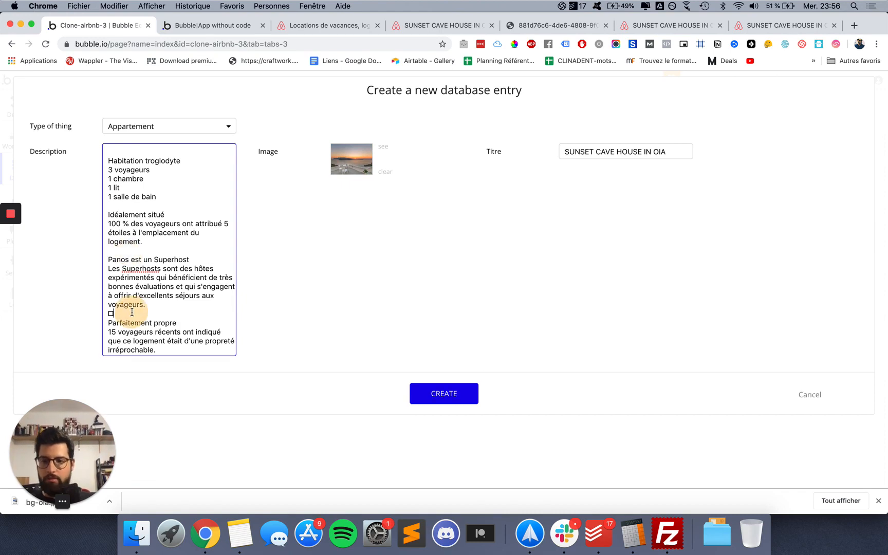
pyautogui.press('BackSpace')
pyautogui.click(115, 153)
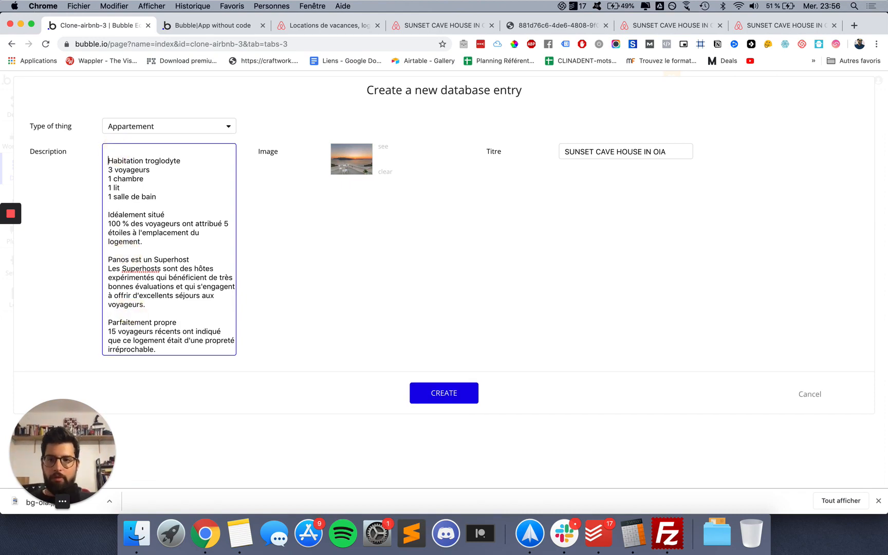
pyautogui.press('BackSpace')
pyautogui.press('BackSpace')
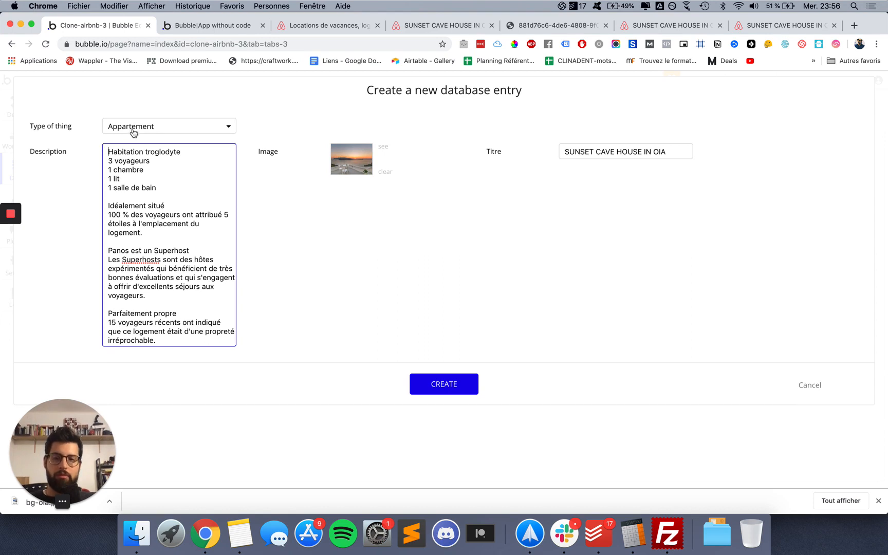
# Create the SUNSET CAVE HOUSE IN OIA database entry
pyautogui.click(471, 386)
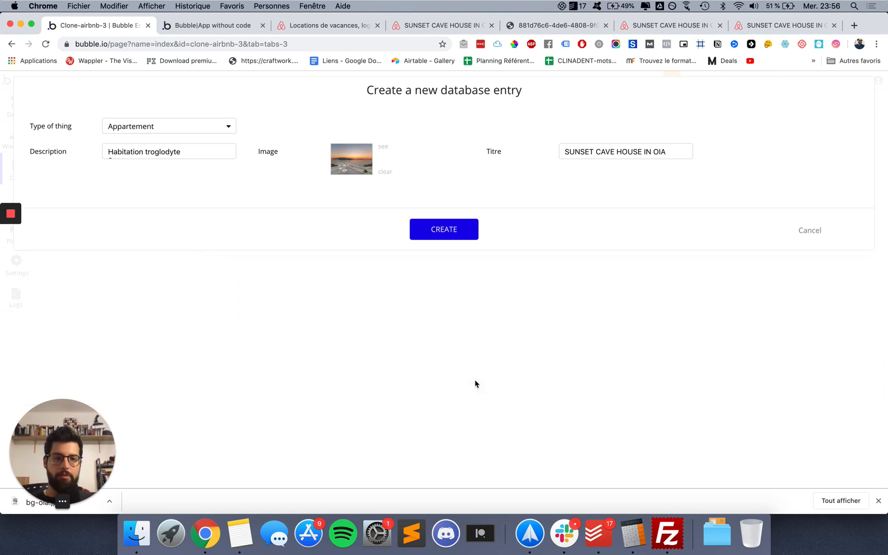
pyautogui.click(445, 239)
pyautogui.click(439, 208)
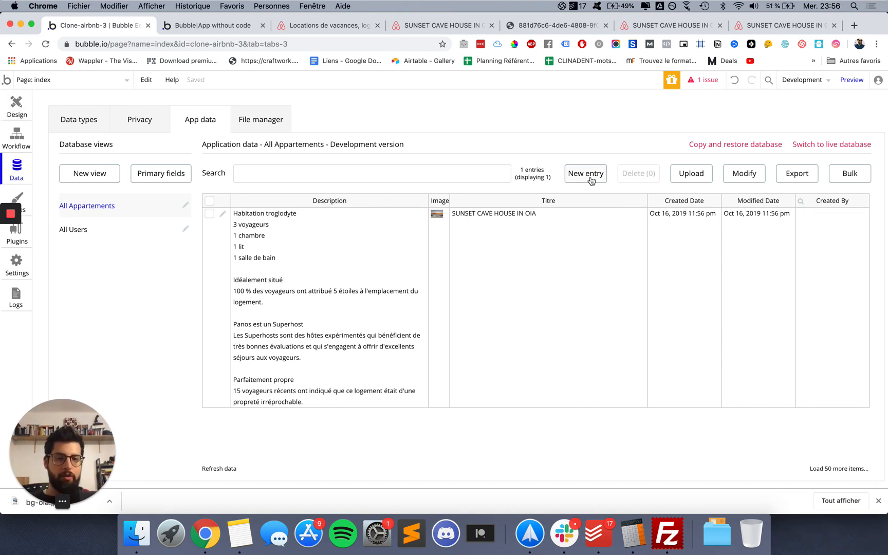
# Open the Villa de Charme Sud Landes 3ch listing from the Airbnb home page and copy its title
pyautogui.click(322, 24)
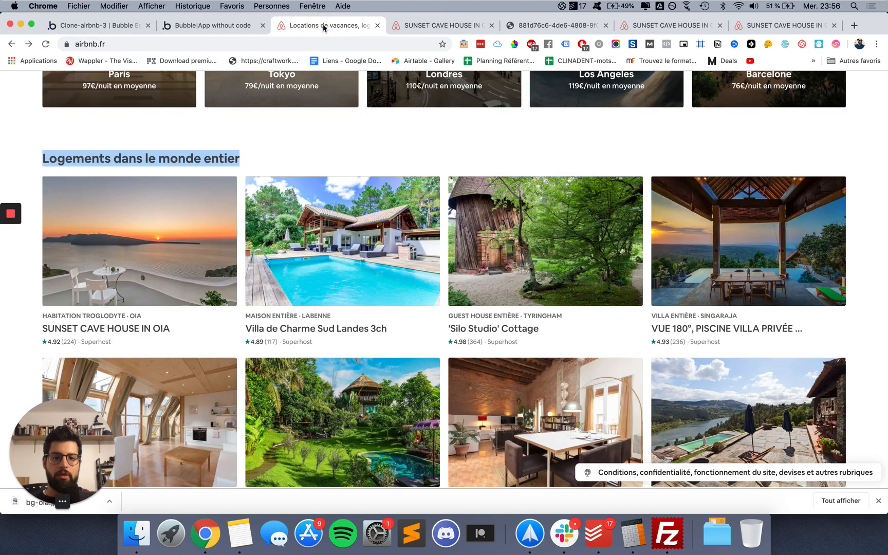
pyautogui.click(337, 271)
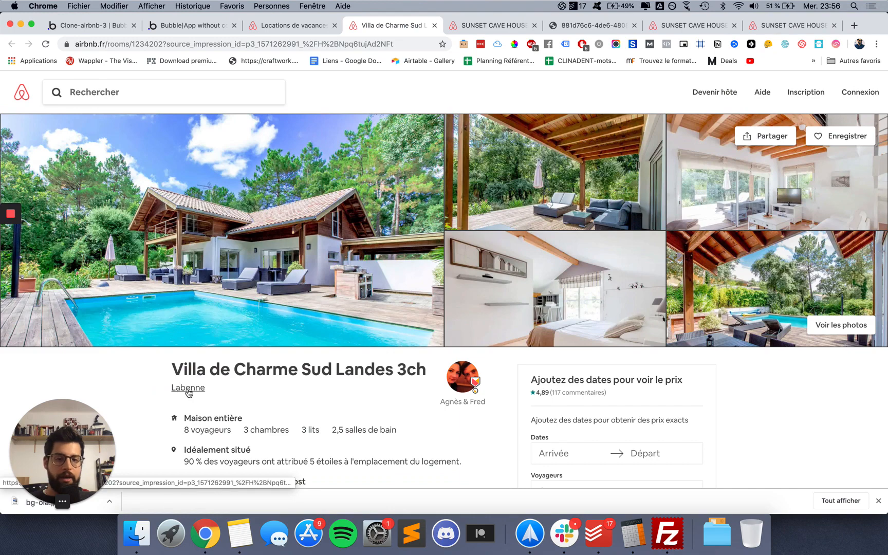
pyautogui.moveTo(163, 369); pyautogui.dragTo(109, 352)
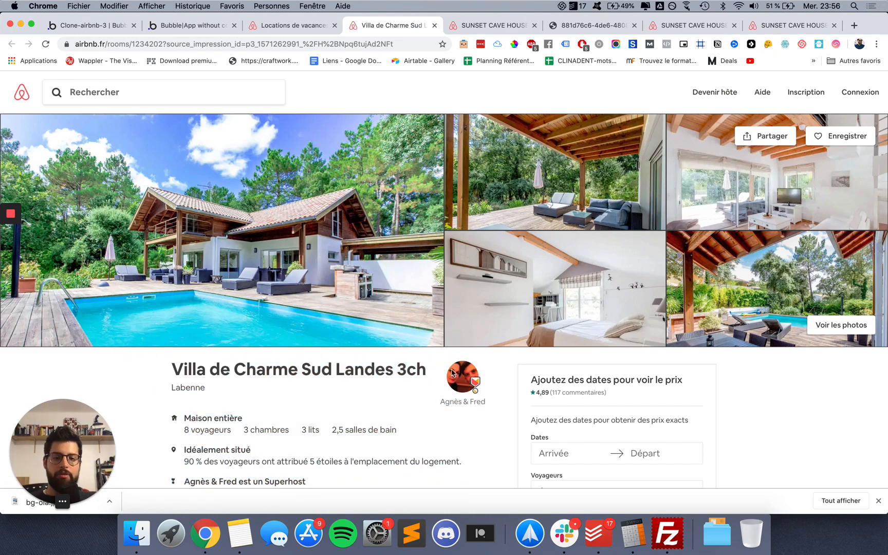
pyautogui.moveTo(430, 375); pyautogui.dragTo(138, 380)
pyautogui.click(139, 384)
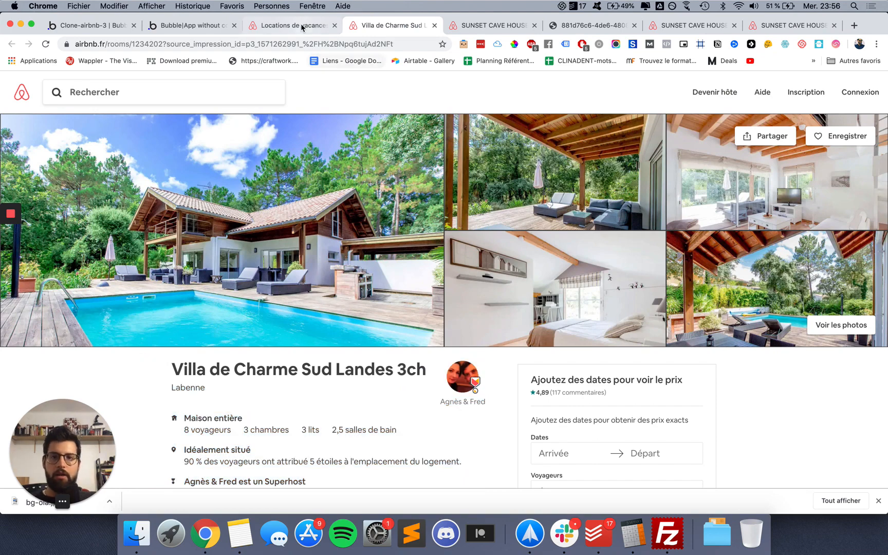
# Start a new Appartement entry in Bubble and set its Titre to Villa de Charme Sud Landes 3ch
pyautogui.click(301, 26)
pyautogui.click(93, 25)
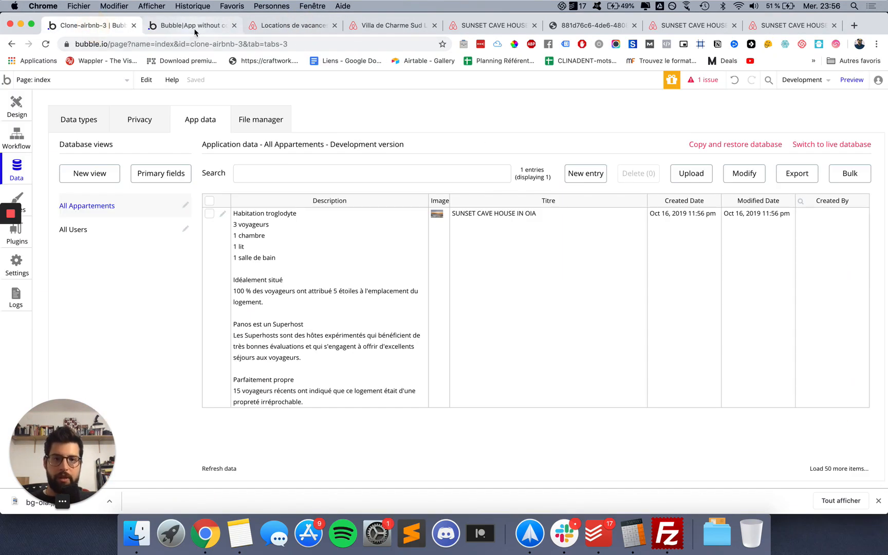
pyautogui.click(587, 174)
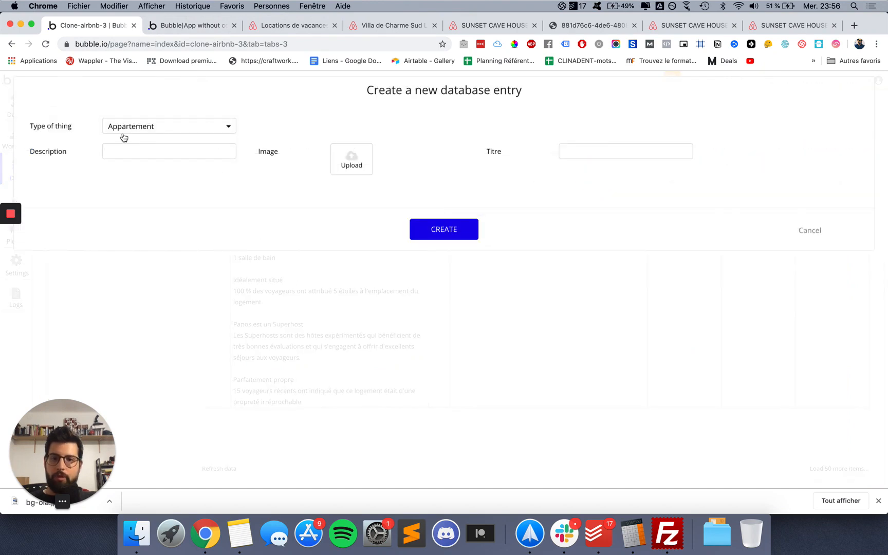
pyautogui.click(123, 149)
pyautogui.click(571, 150)
pyautogui.write('Villa de Charme Sud Landes 3ch')
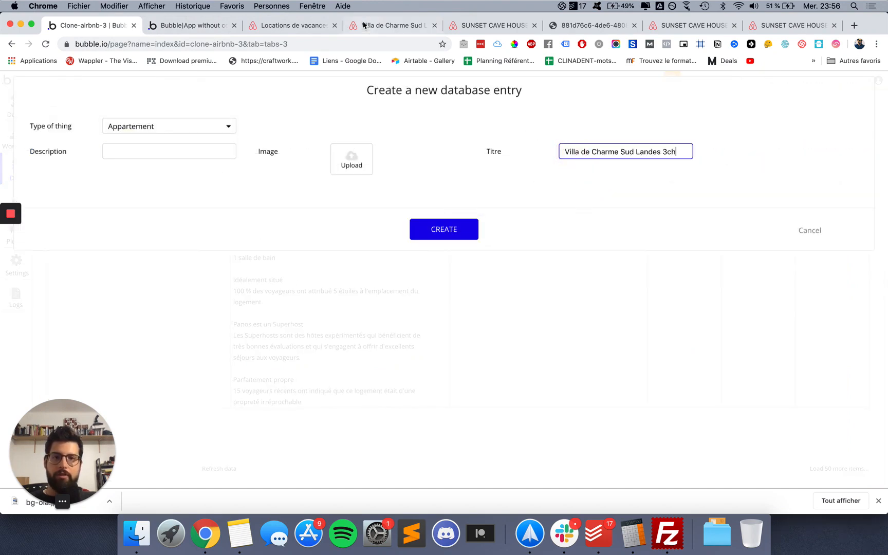
# Inspect the villa listing's large pool photo and copy its image source URL
pyautogui.click(363, 25)
pyautogui.rightClick(136, 304)
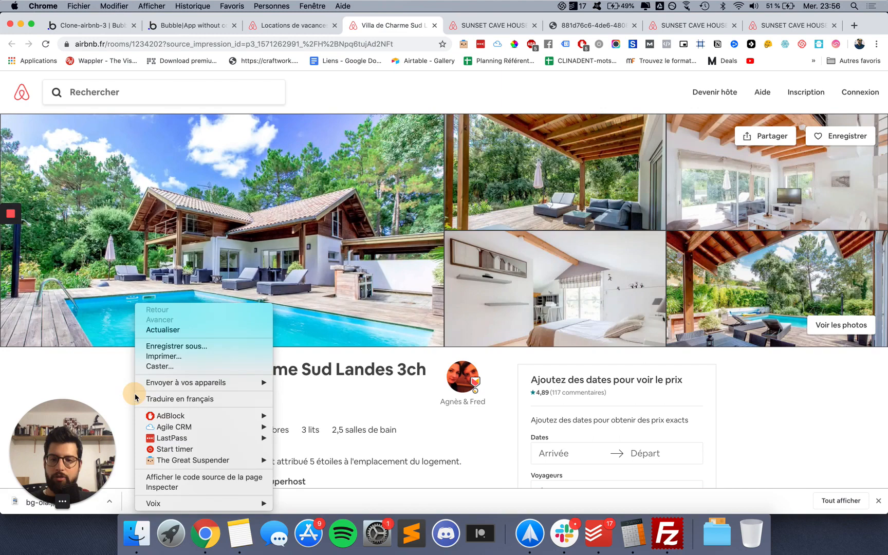
pyautogui.click(175, 488)
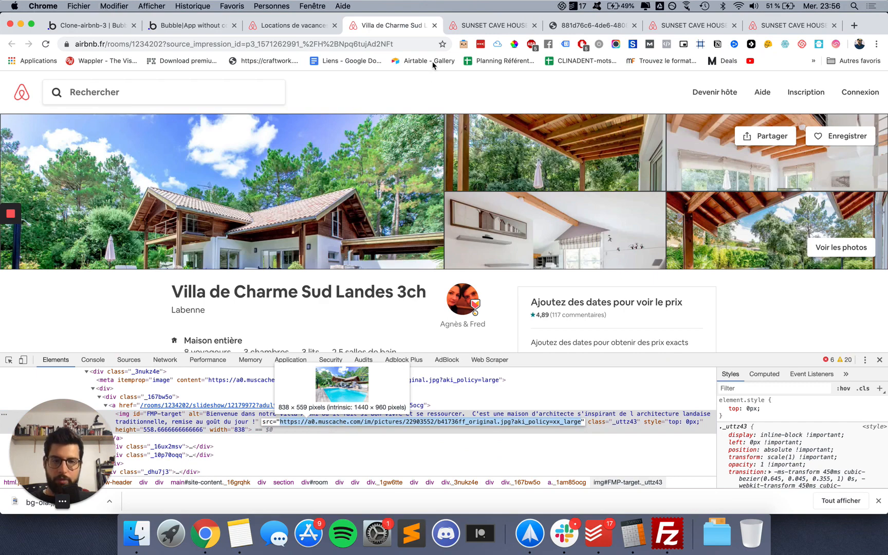
# Load the copied villa photo URL in place of the Sunset Cave listing page, without the aki_policy parameter
pyautogui.click(492, 25)
pyautogui.click(390, 44)
pyautogui.write('https://a0.muscache.com/im/pictures/22903552/b41736ff_original.jpg?aki_policy=xx_large')
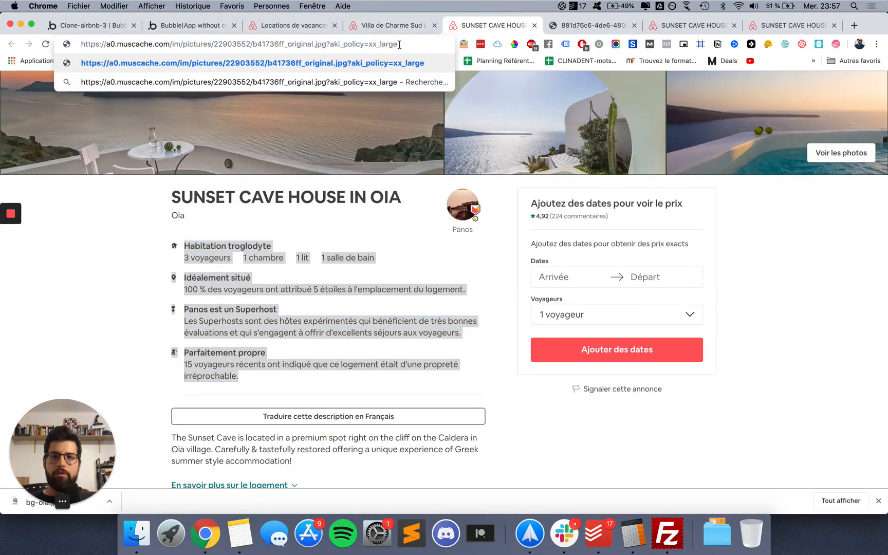
pyautogui.moveTo(399, 44); pyautogui.dragTo(324, 44)
pyautogui.press('BackSpace')
pyautogui.press('Return')
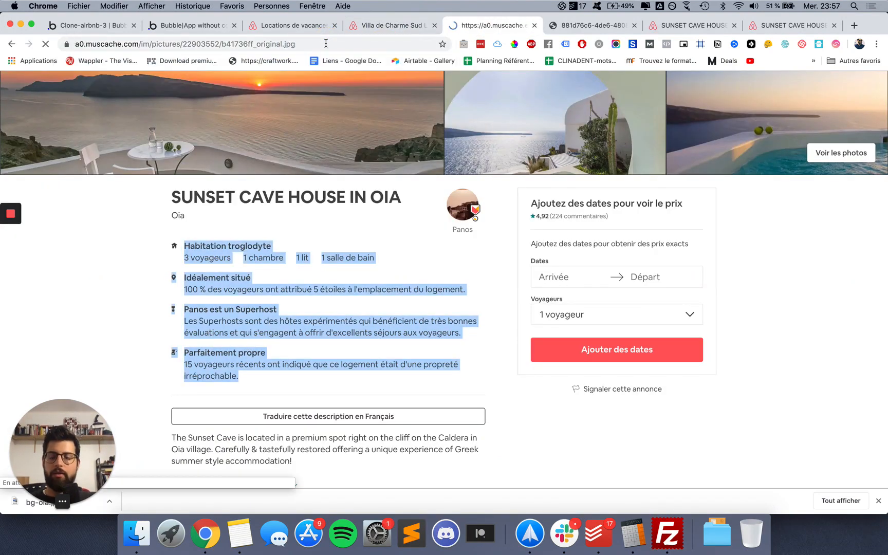
# Save the villa pool photo to the OTTHO folder as a JPEG named bg-lande
pyautogui.rightClick(364, 196)
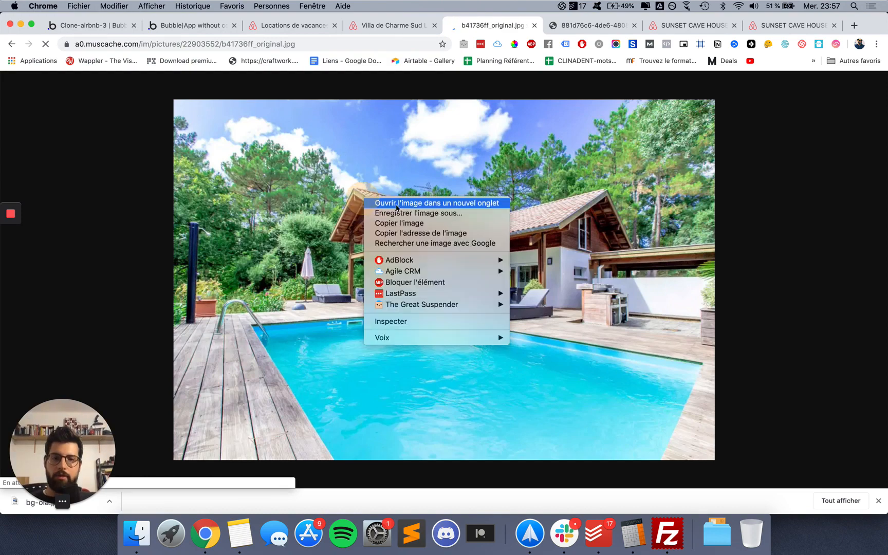
pyautogui.click(424, 216)
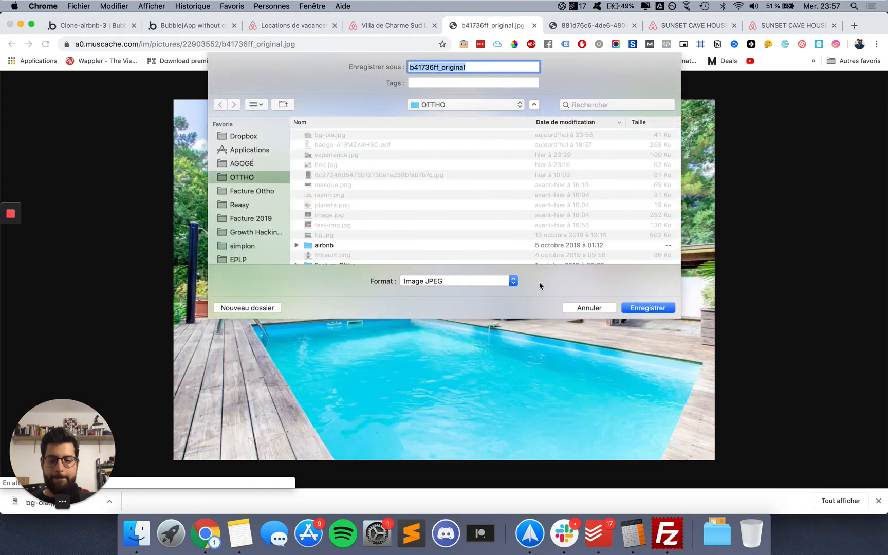
pyautogui.write('bg')
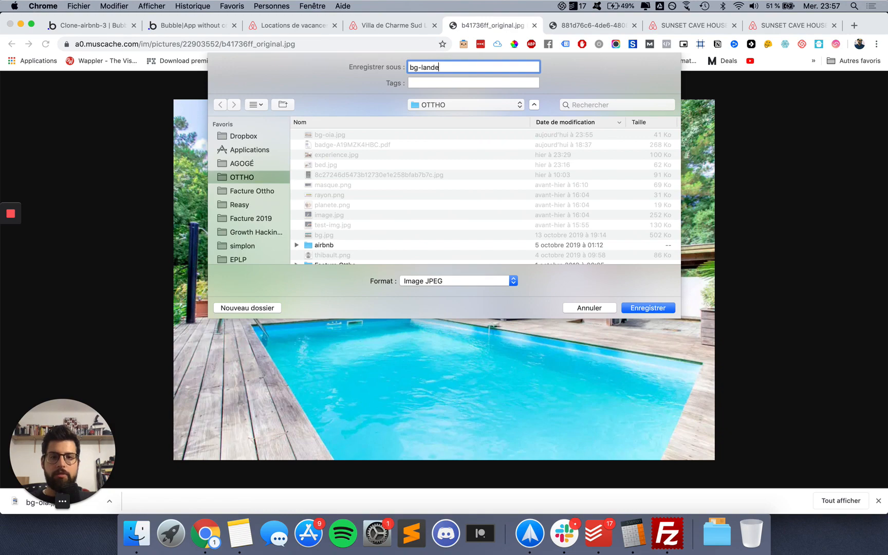
pyautogui.write('-lande')
pyautogui.press('Return')
# Copy the villa listing's highlights, from Maison entière through the Parfaitement propre paragraph
pyautogui.click(276, 28)
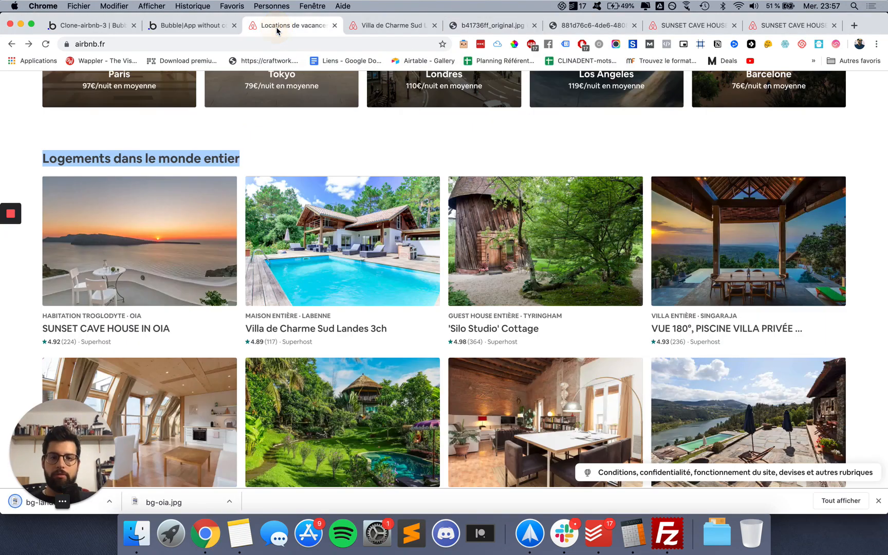
pyautogui.click(382, 26)
pyautogui.scroll(-5, 326, 328)
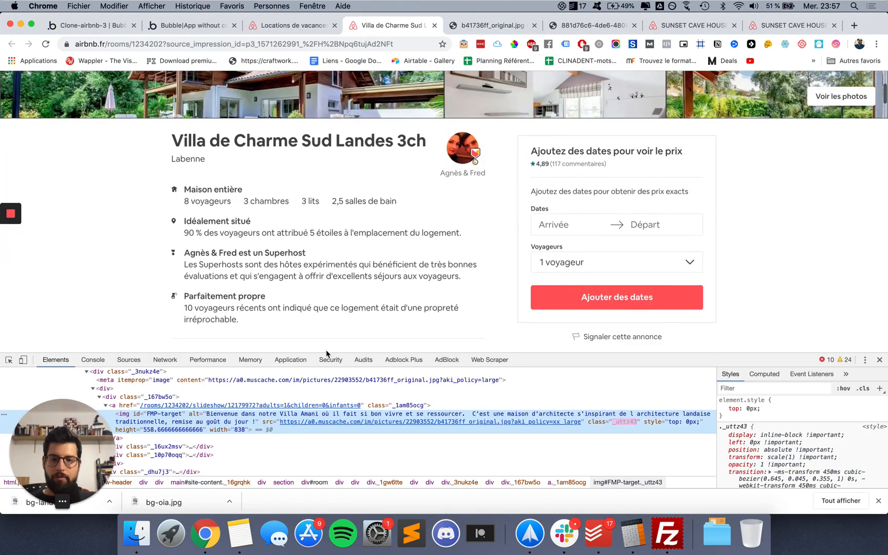
pyautogui.moveTo(239, 274); pyautogui.dragTo(184, 145)
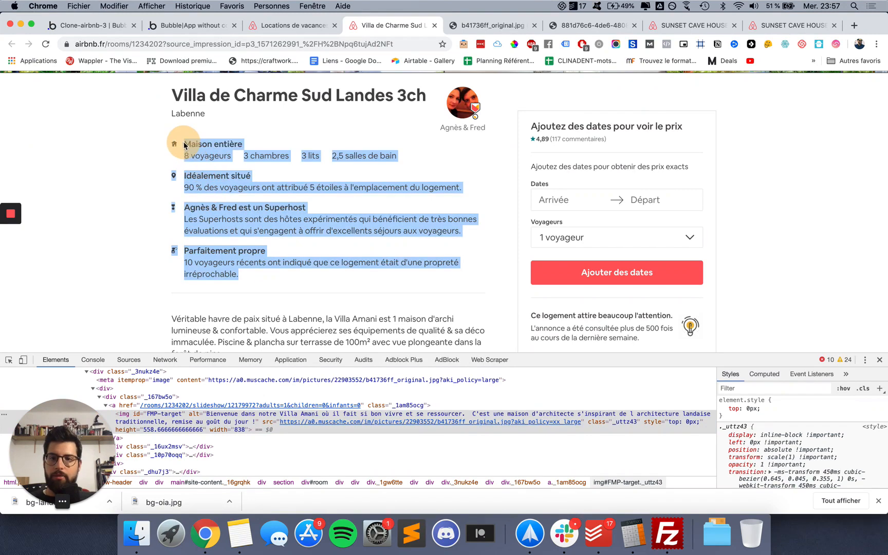
# Paste the copied villa highlights into the Description of the new Appartement entry in Bubble
pyautogui.click(293, 27)
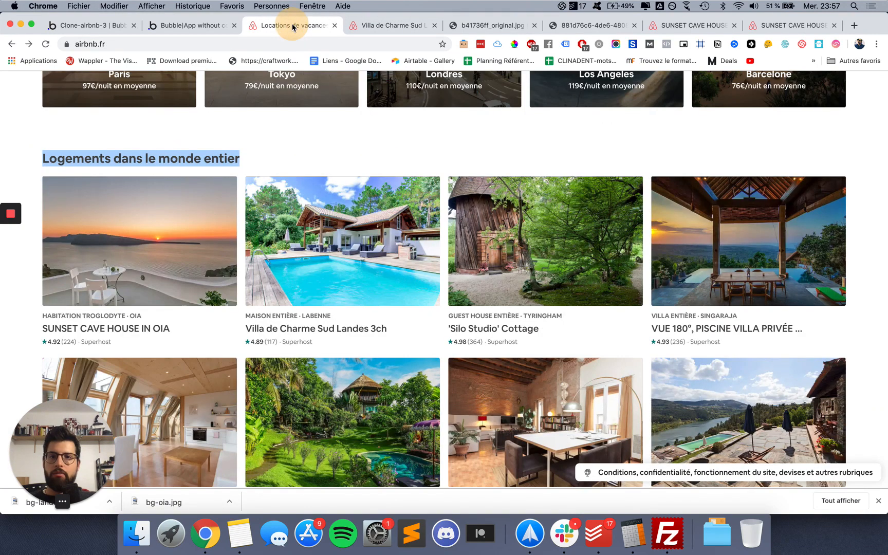
pyautogui.click(193, 25)
pyautogui.click(290, 25)
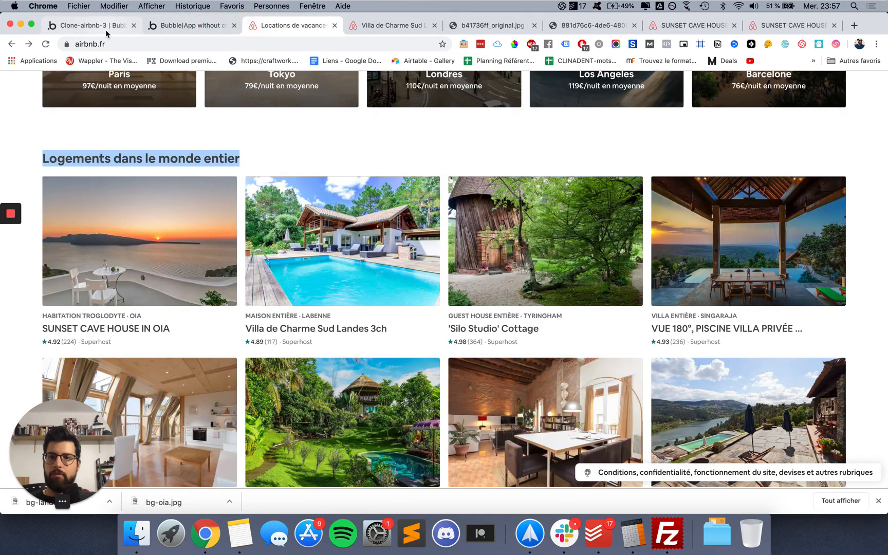
pyautogui.click(107, 30)
pyautogui.click(204, 152)
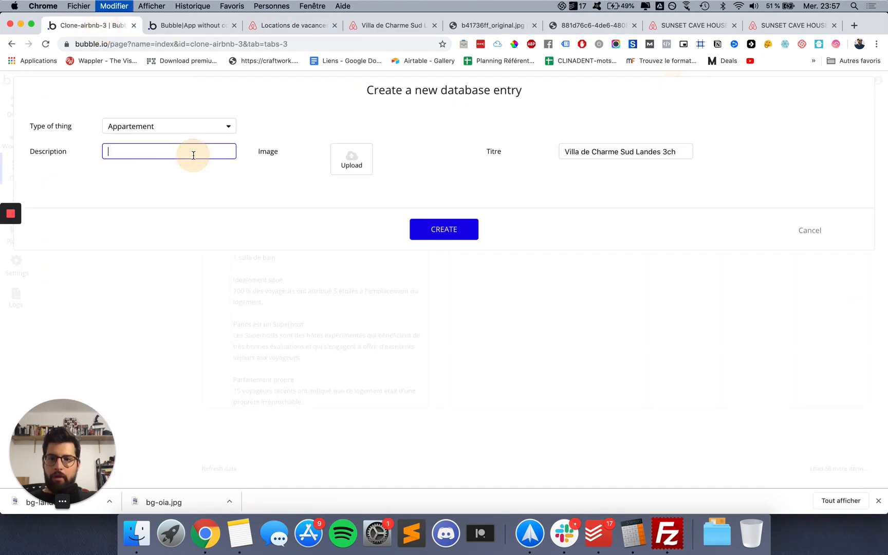
pyautogui.write("Maison entière 8 voyageurs 3 chambres 3 lits 2,5 salles de bain □ Idéalement situé 90 % des voyageurs ont attribué 5 étoiles à l'emplacement du logement. □ Agnès & Fred est un Superhost Les Superhosts sont des hôtes expérimentés qui bénéficient de très bonnes évaluations et qui s'engagent à offrir d'excellents séjours aux voyageurs. □ Parfaitement propre 10 voyageurs récents ont indiqué que ce logement était d'une propreté irréprochable.")
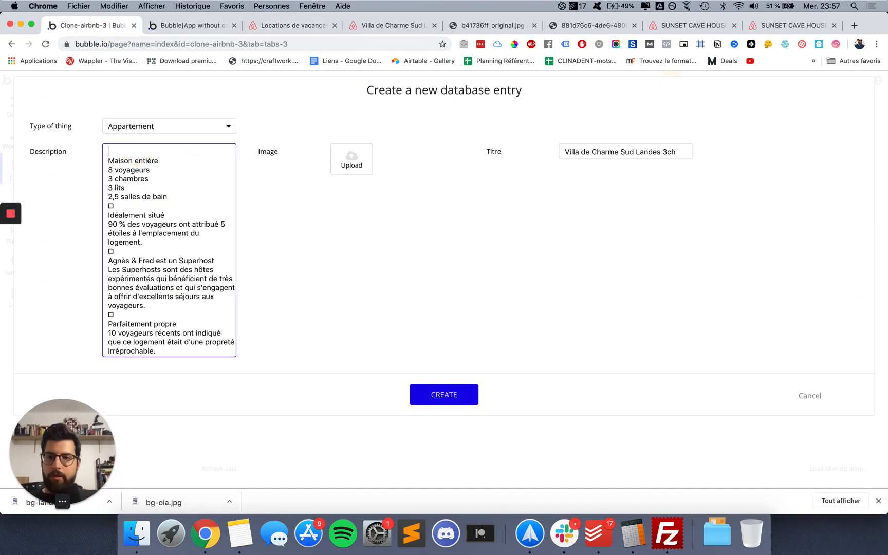
# Remove the empty first line and the three stray box characters from the villa's Description
pyautogui.press('BackSpace')
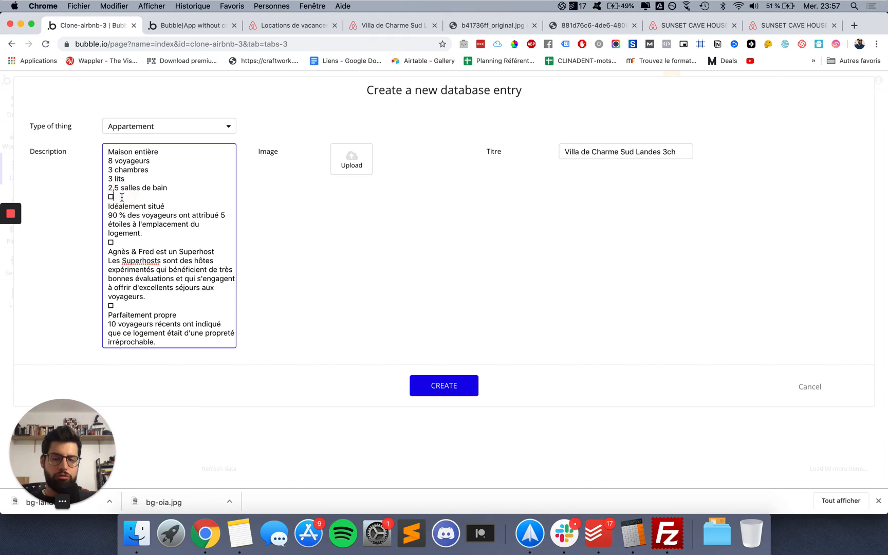
pyautogui.press('BackSpace')
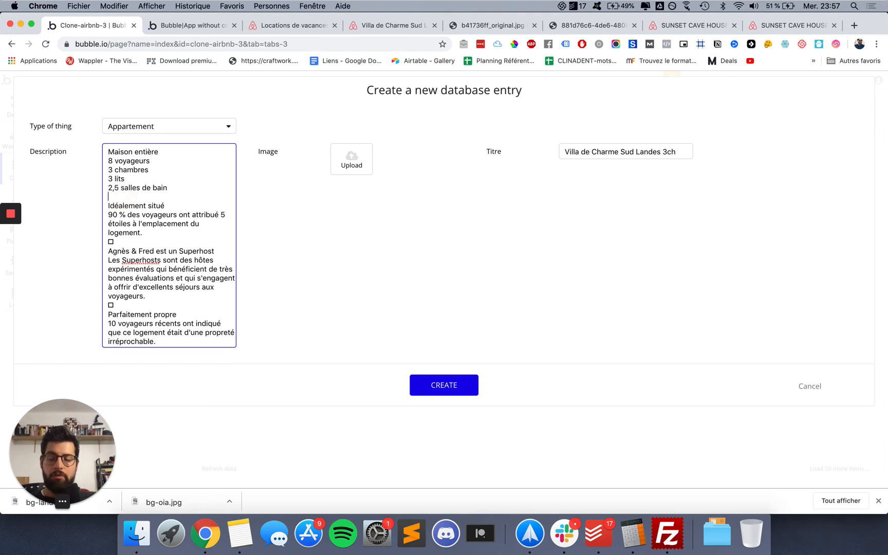
pyautogui.click(120, 242)
pyautogui.press('BackSpace')
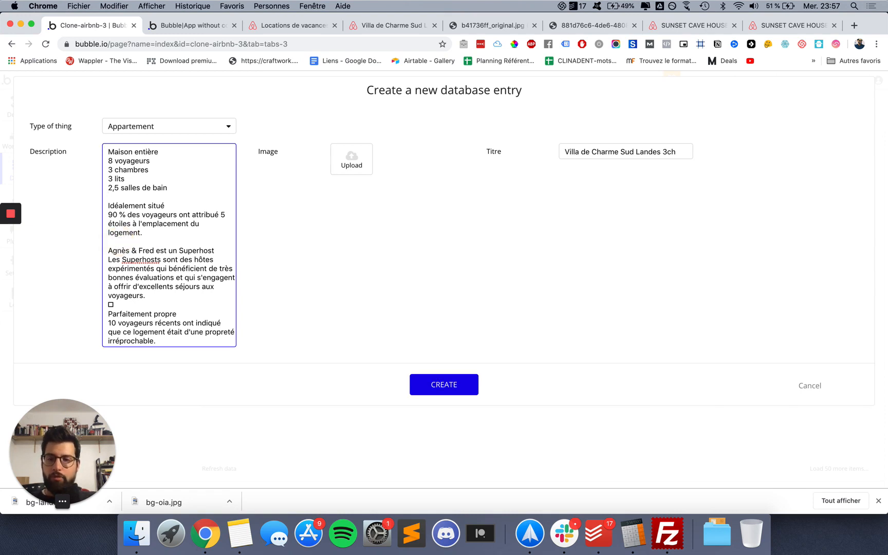
pyautogui.click(130, 303)
pyautogui.press('BackSpace')
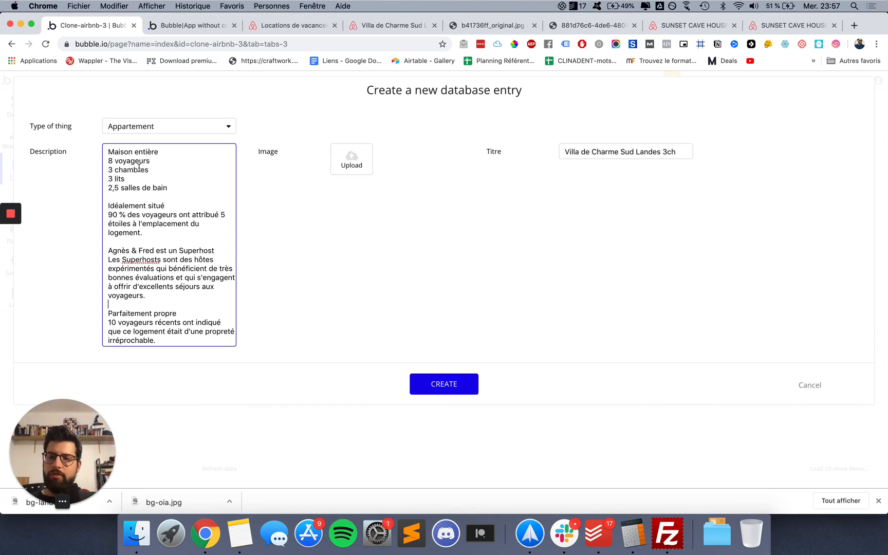
pyautogui.moveTo(175, 187); pyautogui.dragTo(118, 188)
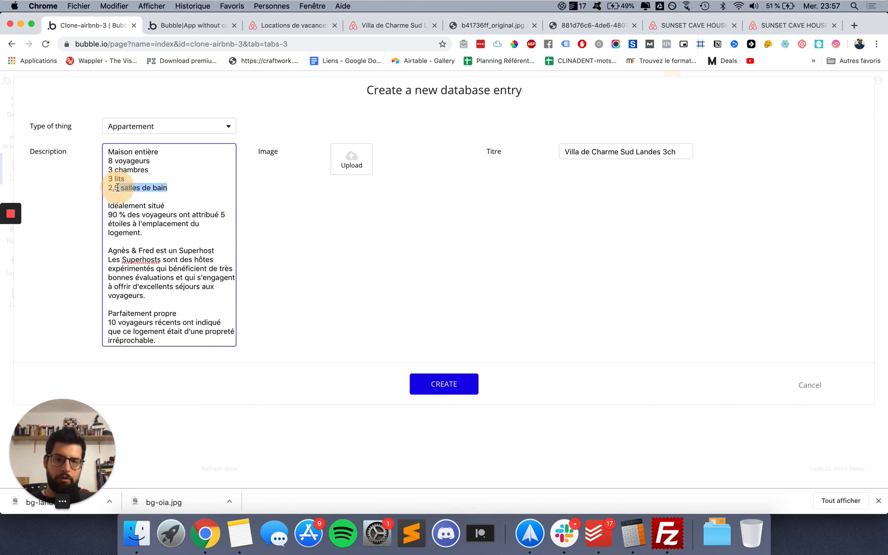
pyautogui.click(123, 187)
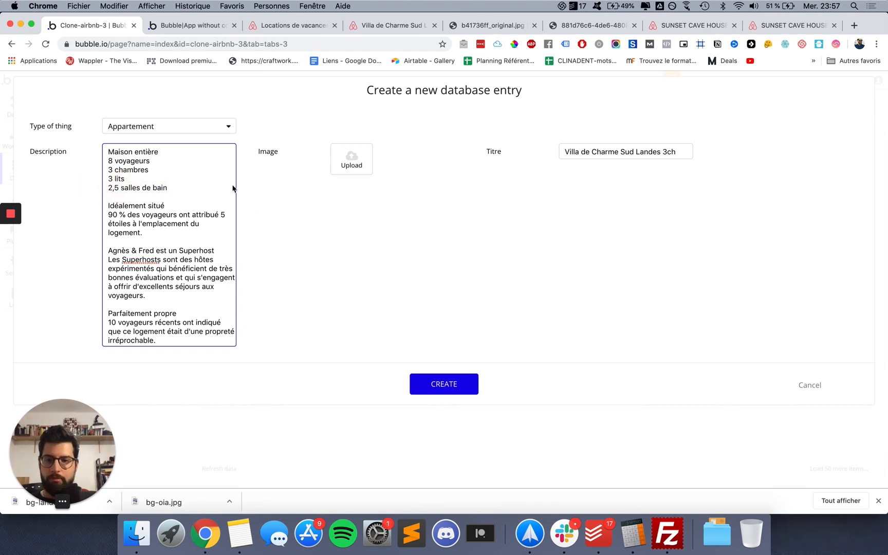
# Upload the saved bg-lande photo as the villa's Image and create the entry
pyautogui.click(356, 157)
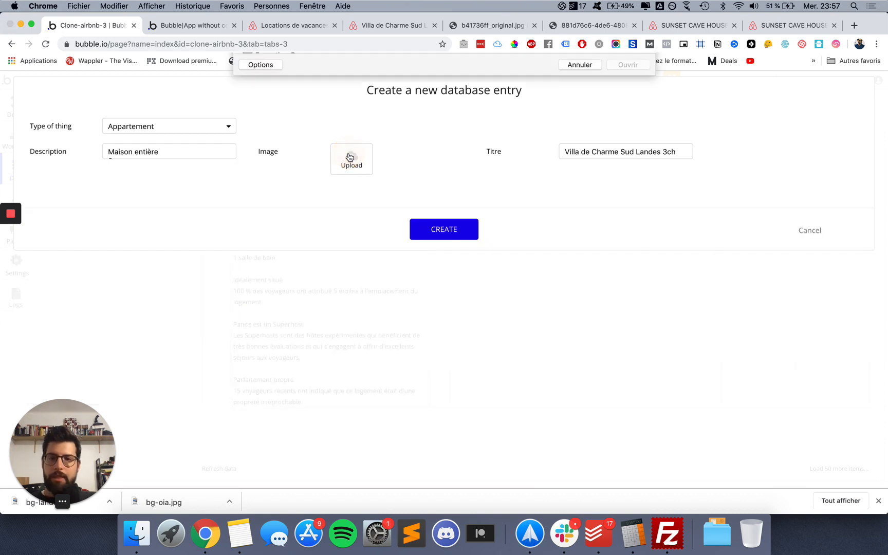
pyautogui.click(352, 93)
pyautogui.click(640, 244)
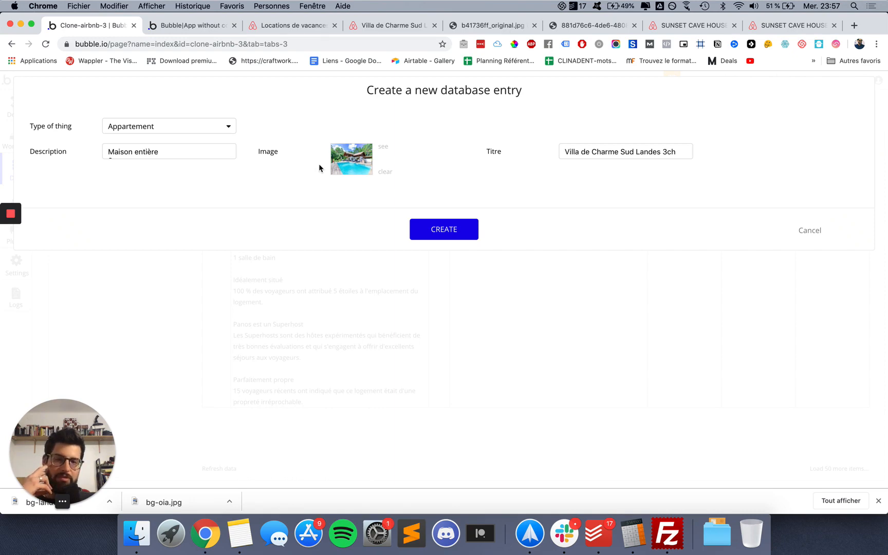
pyautogui.click(439, 237)
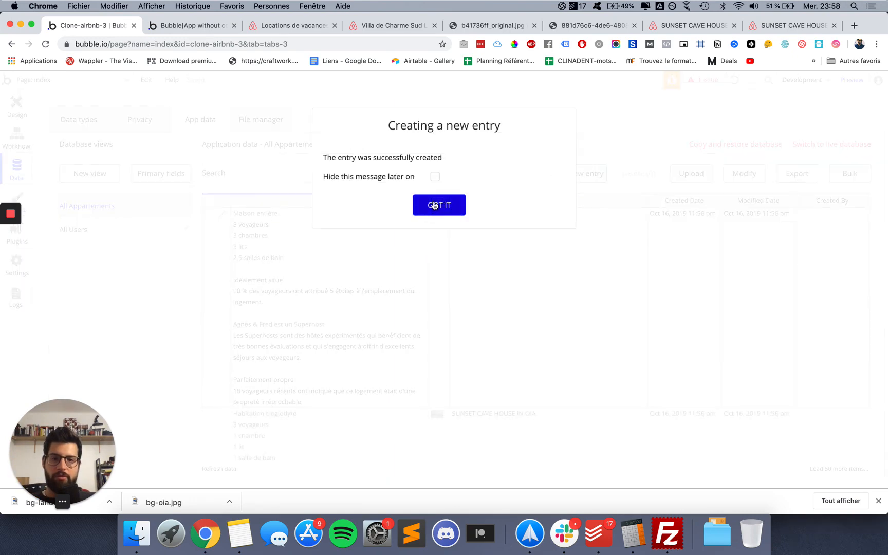
pyautogui.click(437, 211)
pyautogui.scroll(-3, 399, 346)
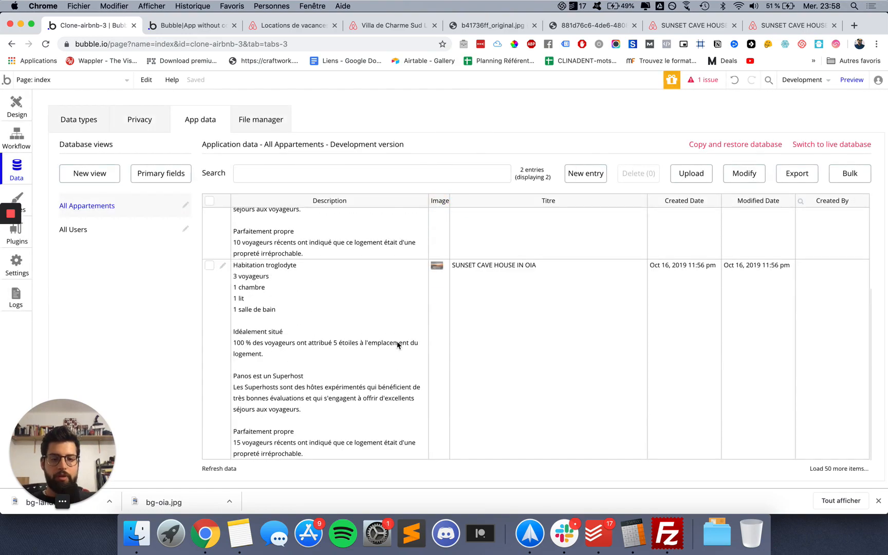
pyautogui.scroll(3, 404, 250)
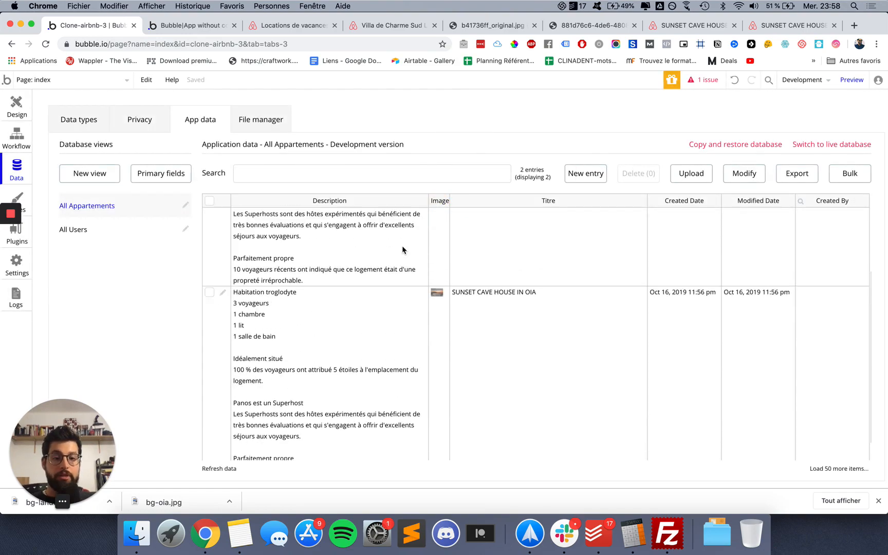
# Start another Appartement entry and open the BALIAN TREEHOUSE w beautiful pool listing from the Airbnb home page
pyautogui.click(586, 173)
pyautogui.click(416, 28)
pyautogui.click(491, 25)
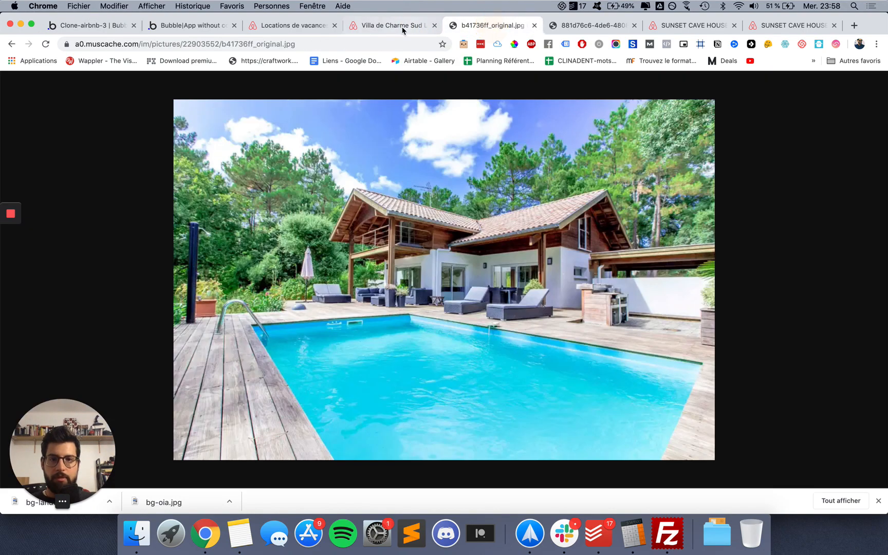
pyautogui.click(393, 25)
pyautogui.scroll(5, 350, 115)
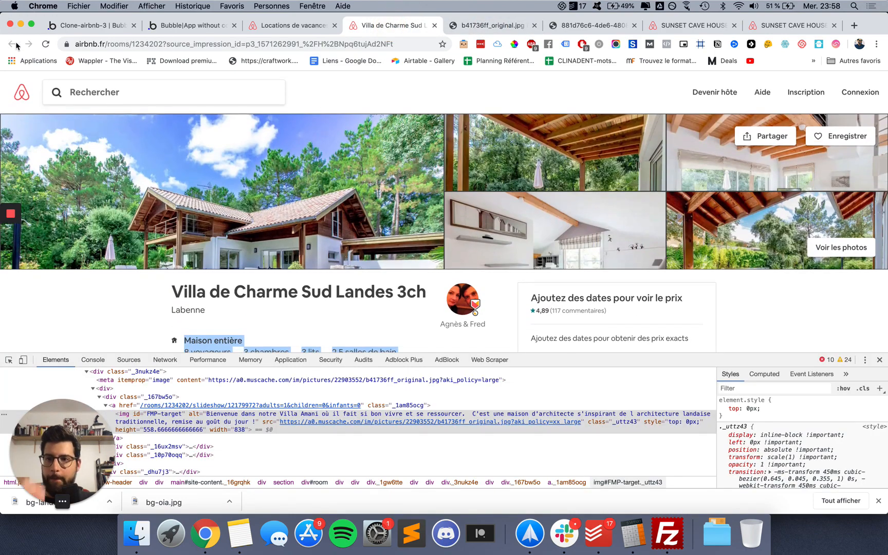
pyautogui.click(290, 26)
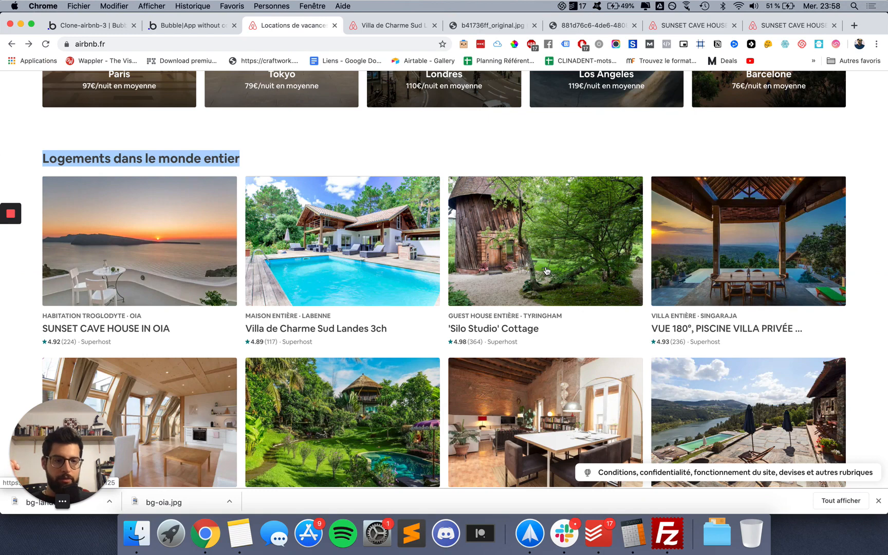
pyautogui.scroll(-1, 559, 289)
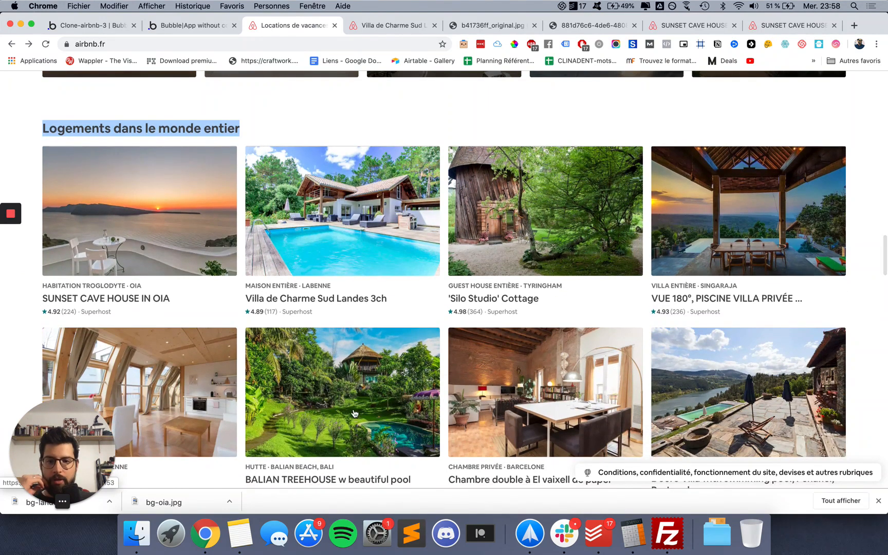
pyautogui.scroll(-5, 349, 360)
pyautogui.click(343, 296)
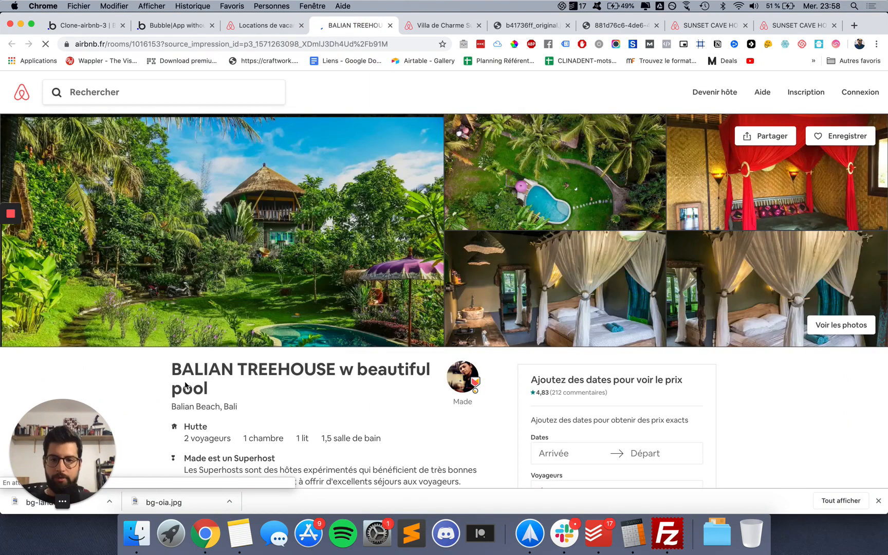
# Copy the treehouse listing's title and set the new entry's Titre to BALIAN TREEHOUSE w beautiful pool
pyautogui.moveTo(207, 389); pyautogui.dragTo(159, 361)
pyautogui.press('super+c')
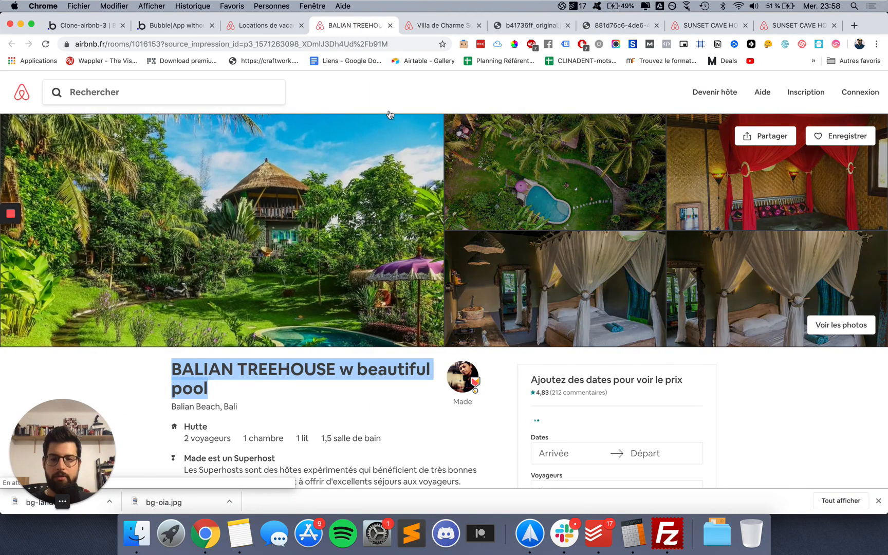
pyautogui.scroll(-4, 394, 211)
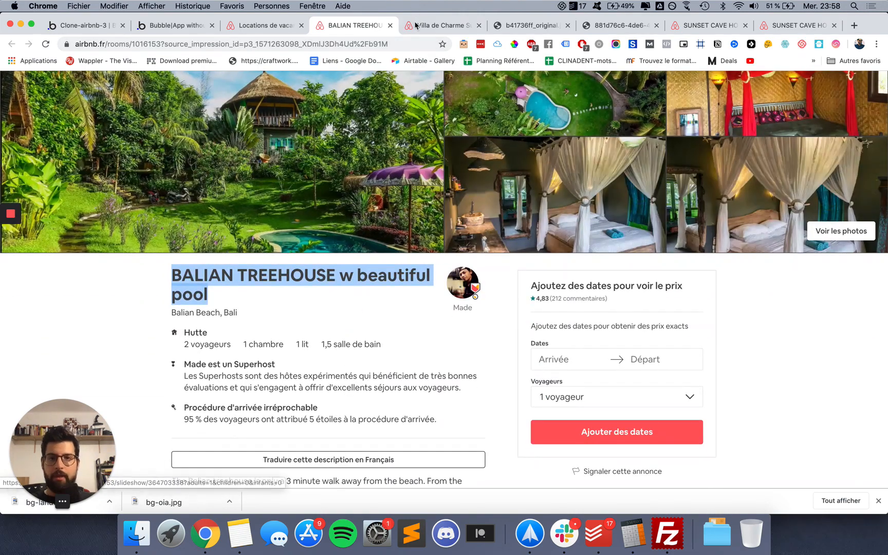
pyautogui.click(239, 26)
pyautogui.click(180, 26)
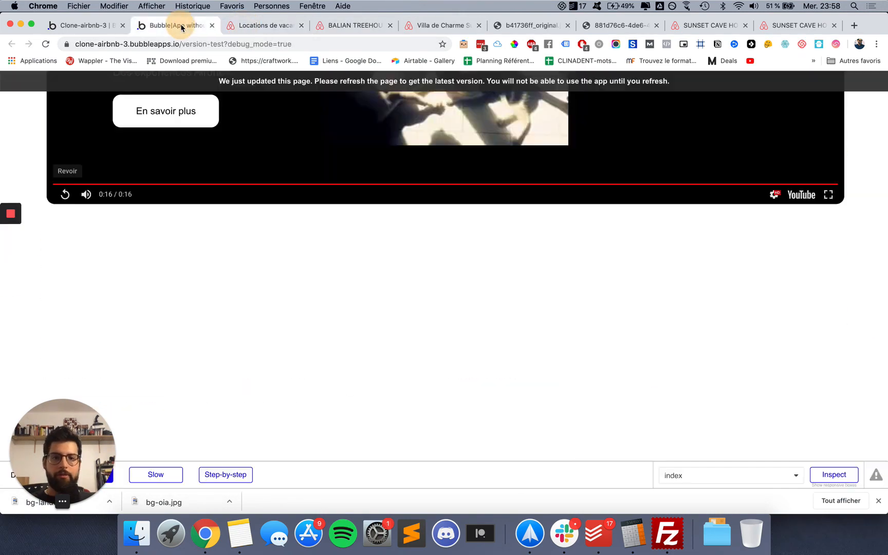
pyautogui.click(96, 24)
pyautogui.press('super+v')
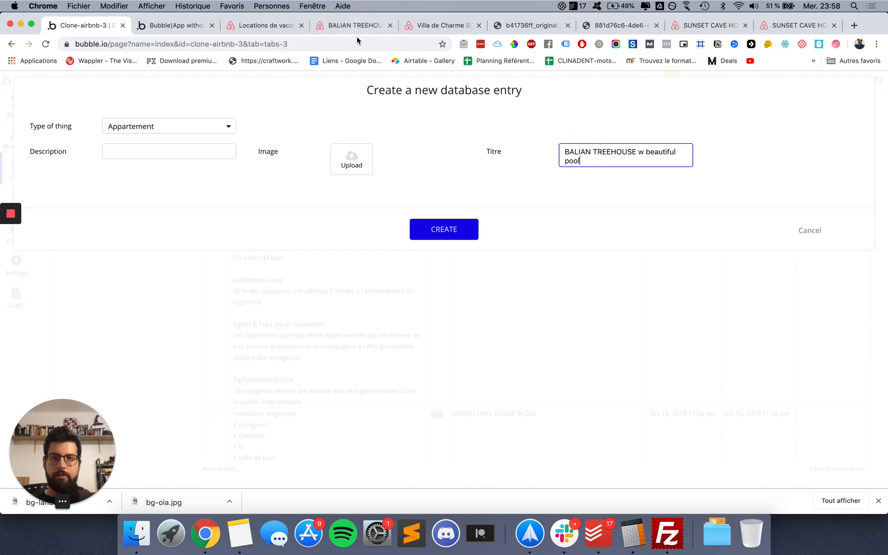
# Copy the treehouse highlights, from Hutte through the Procédure d'arrivée irréprochable paragraph, into the new entry's Description
pyautogui.click(432, 25)
pyautogui.click(337, 25)
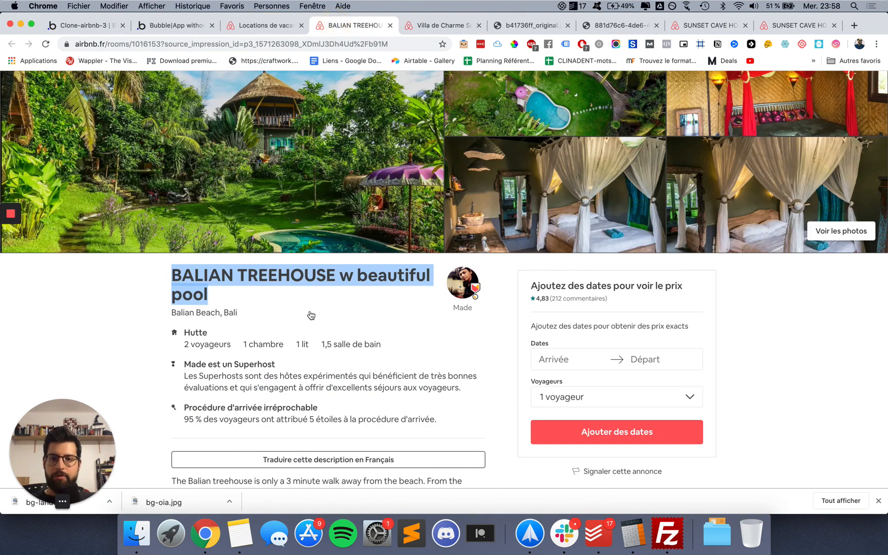
pyautogui.moveTo(437, 419); pyautogui.dragTo(176, 333)
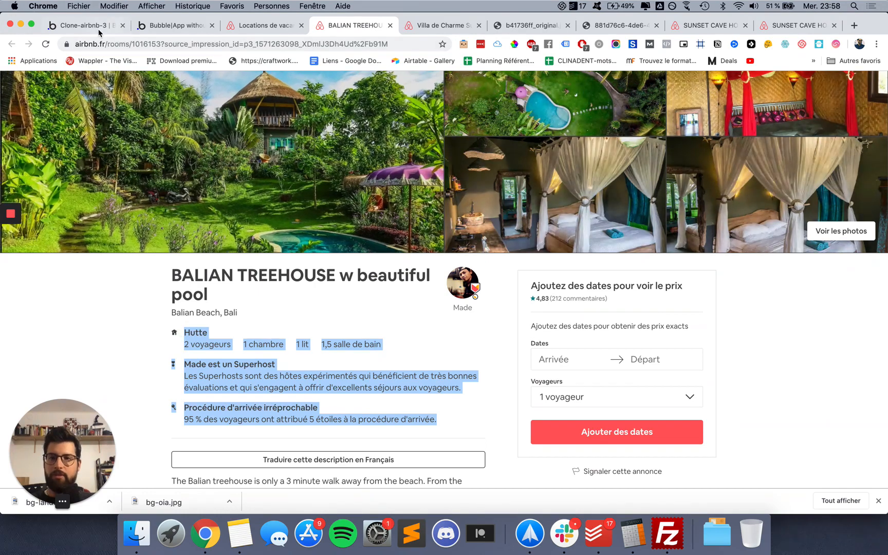
pyautogui.click(83, 25)
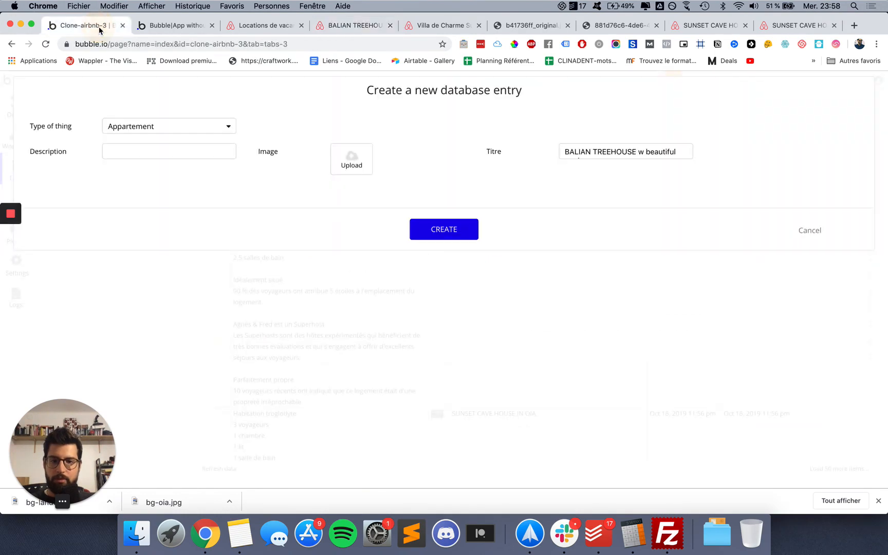
pyautogui.click(106, 147)
pyautogui.write("Hutte 2 voyageurs 1 chambre 1 lit 1,5 salle de bain □ Made est un Superhost Les Superhosts sont des hôtes expérimentés qui bénéficient de très bonnes évaluations et qui s'engagent à offrir d'excellents séjours aux voyageurs. □ Procédure d'arrivée irréprochable 95 % des voyageurs ont attribué 5 étoiles à la procédure d'arrivée.")
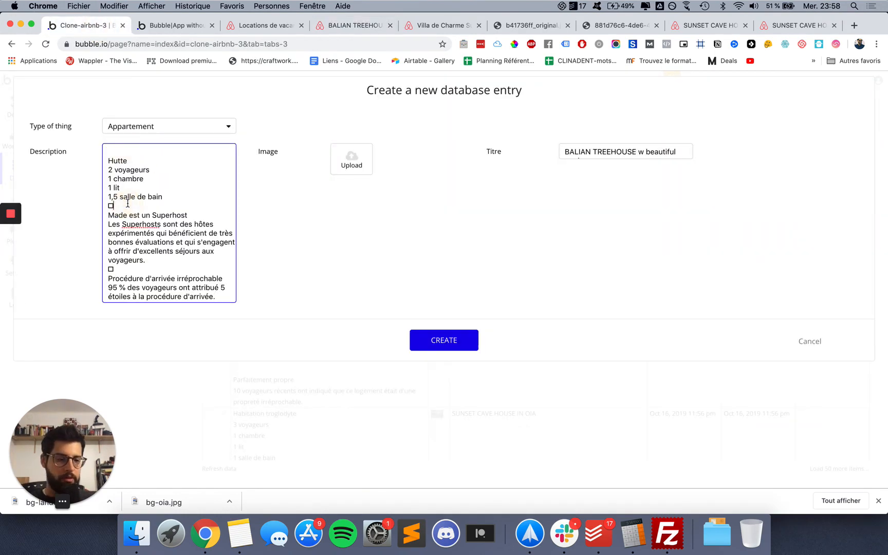
# Clean up the treehouse Description by removing its leading blank line and replacing the stray box characters between paragraphs with blank lines
pyautogui.click(128, 205)
pyautogui.press('BackSpace')
pyautogui.press('BackSpace')
pyautogui.press('Return')
pyautogui.click(108, 148)
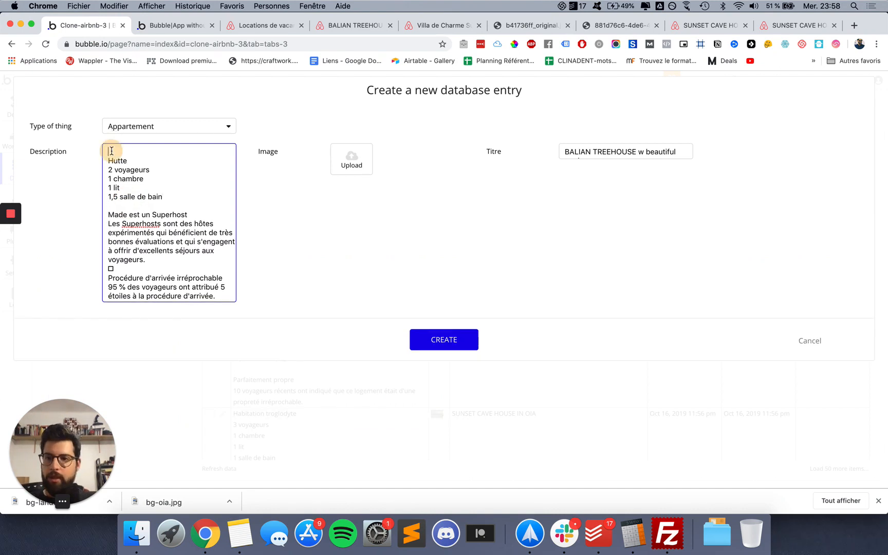
pyautogui.press('Delete')
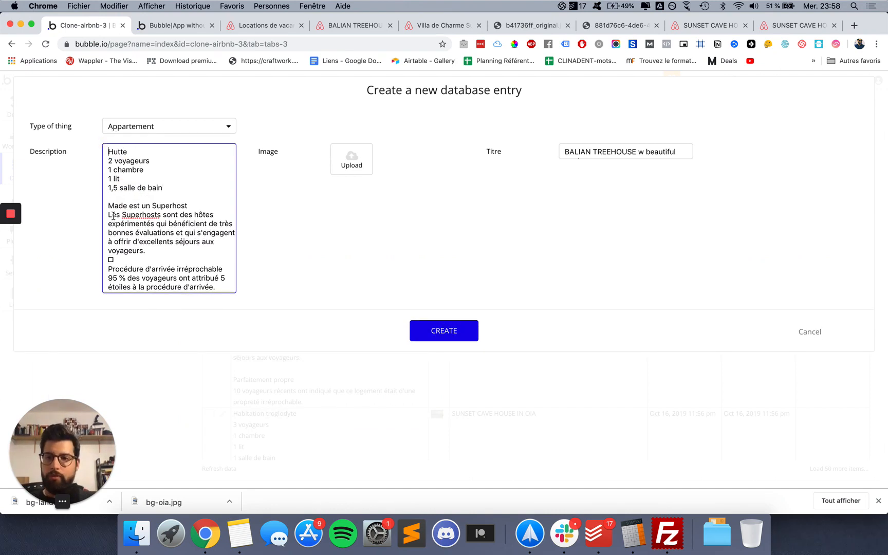
pyautogui.click(114, 260)
pyautogui.press('BackSpace')
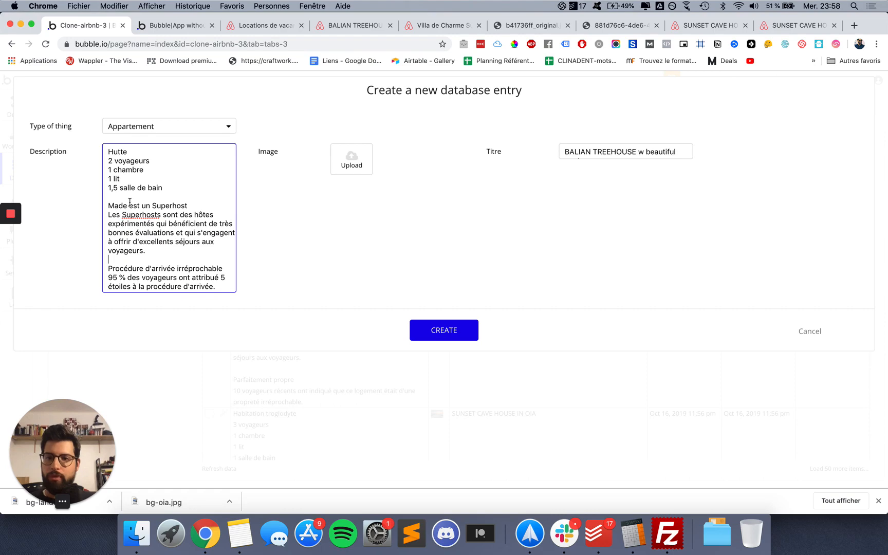
# Inspect the main photo of the BALIAN TREEHOUSE listing on Airbnb to locate its img element in the page code
pyautogui.click(265, 26)
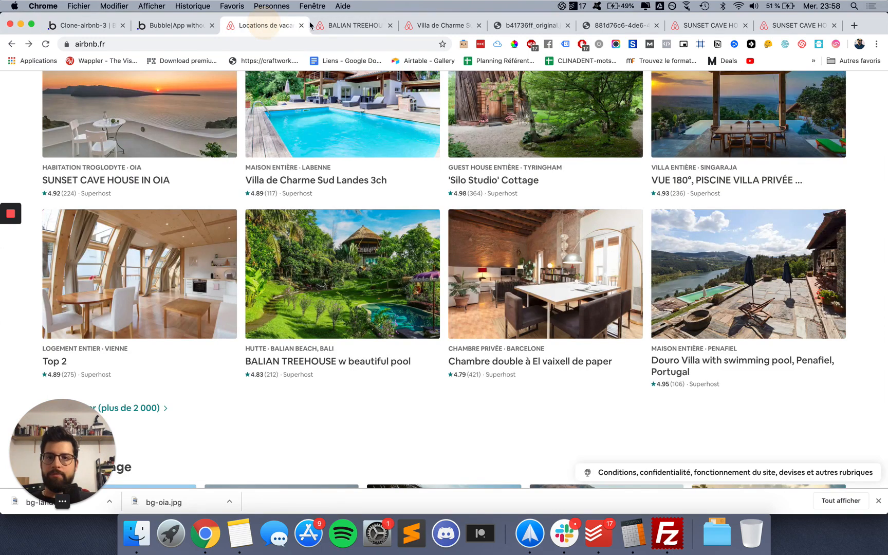
pyautogui.click(338, 26)
pyautogui.rightClick(335, 304)
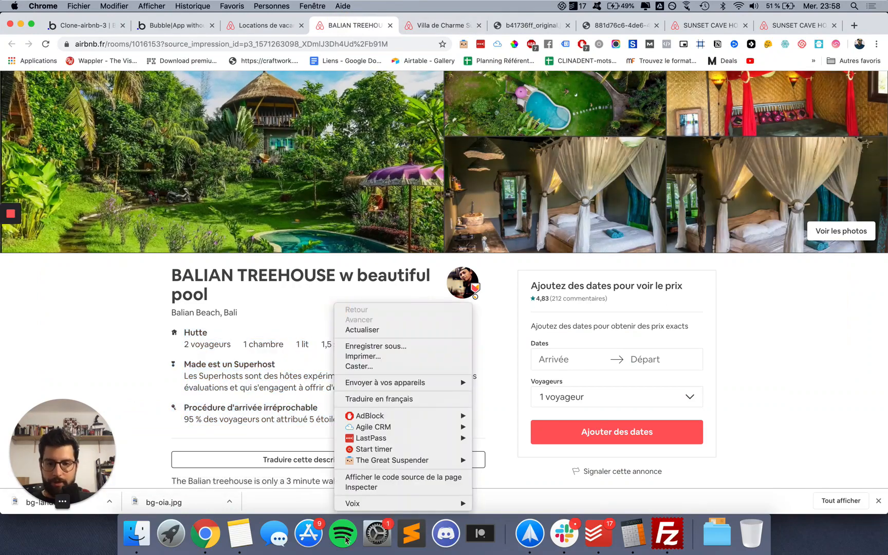
pyautogui.click(362, 487)
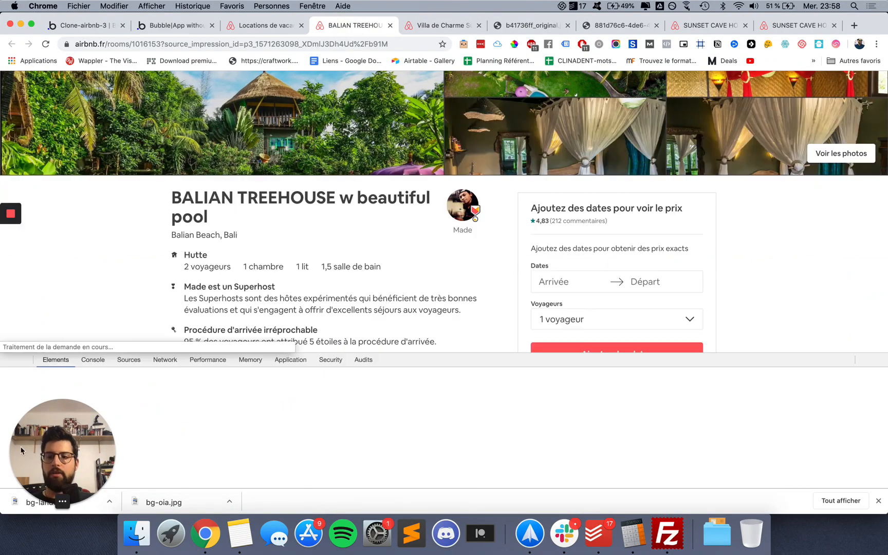
pyautogui.click(9, 360)
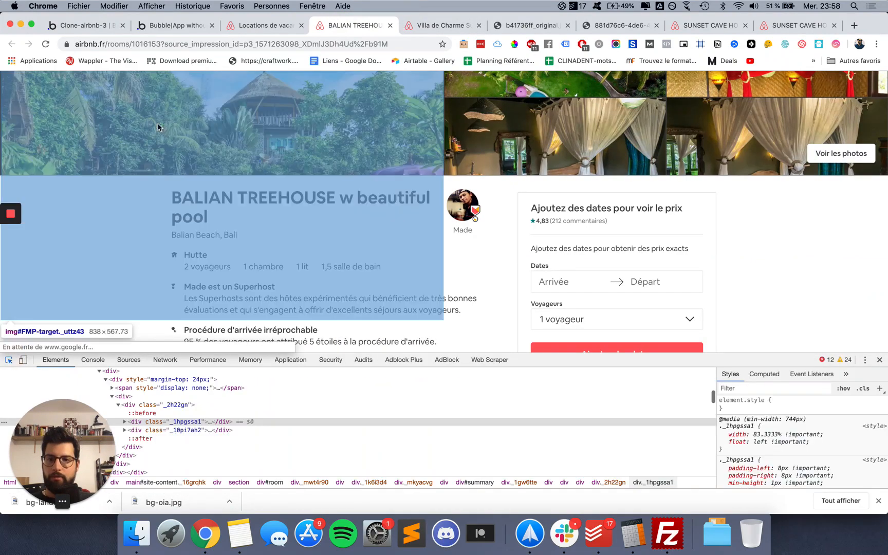
pyautogui.click(158, 128)
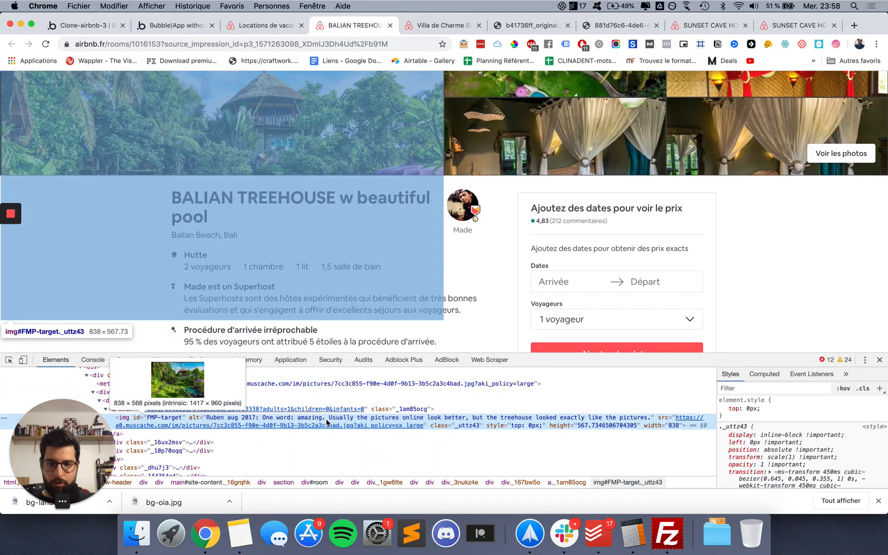
# Copy the treehouse photo's xx_large source URL and load the image in place of the Villa de Charme listing page
pyautogui.doubleClick(365, 423)
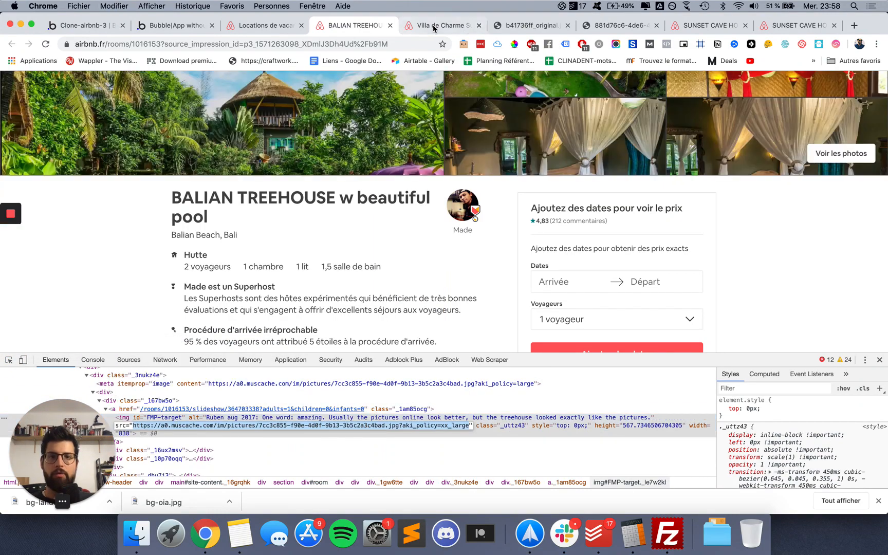
pyautogui.press('super+c')
pyautogui.click(433, 28)
pyautogui.click(366, 43)
pyautogui.press('super+v')
pyautogui.press('Return')
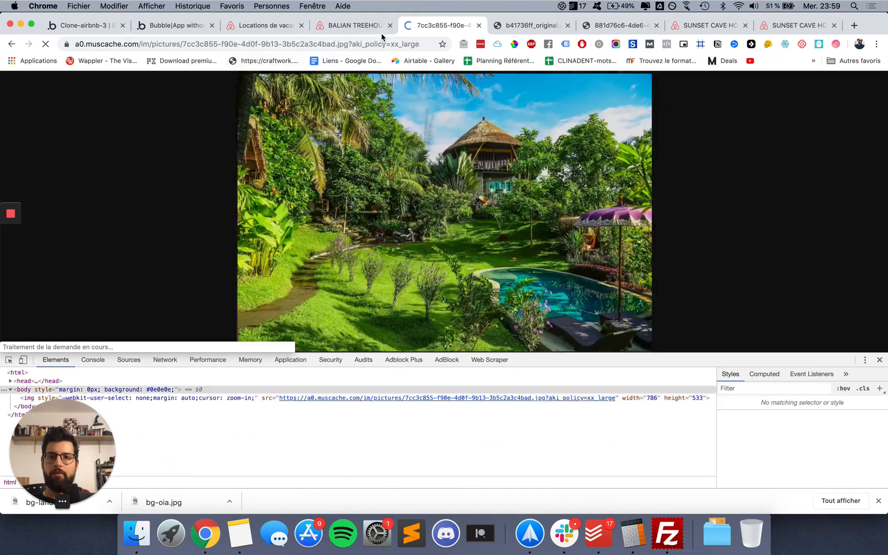
# Save the full-size treehouse photo as bg-made in the OTTHO folder
pyautogui.rightClick(363, 164)
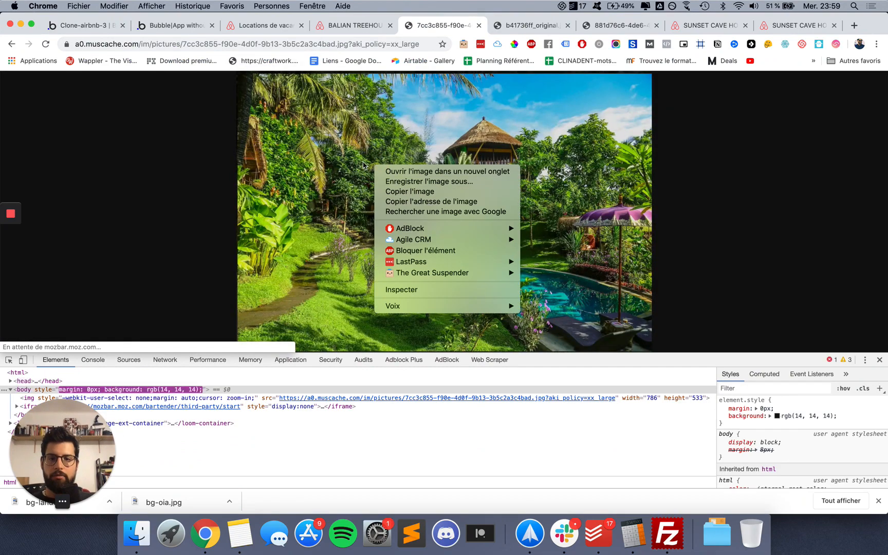
pyautogui.click(429, 181)
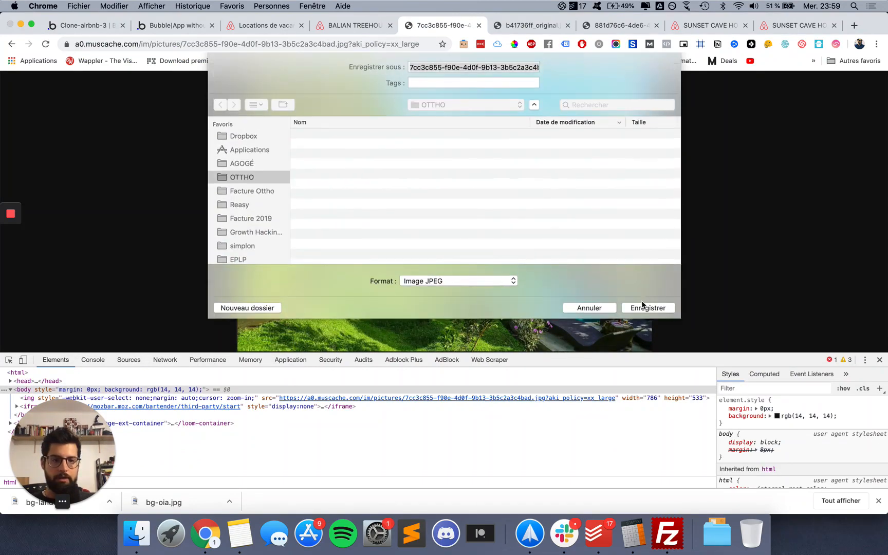
pyautogui.write('b')
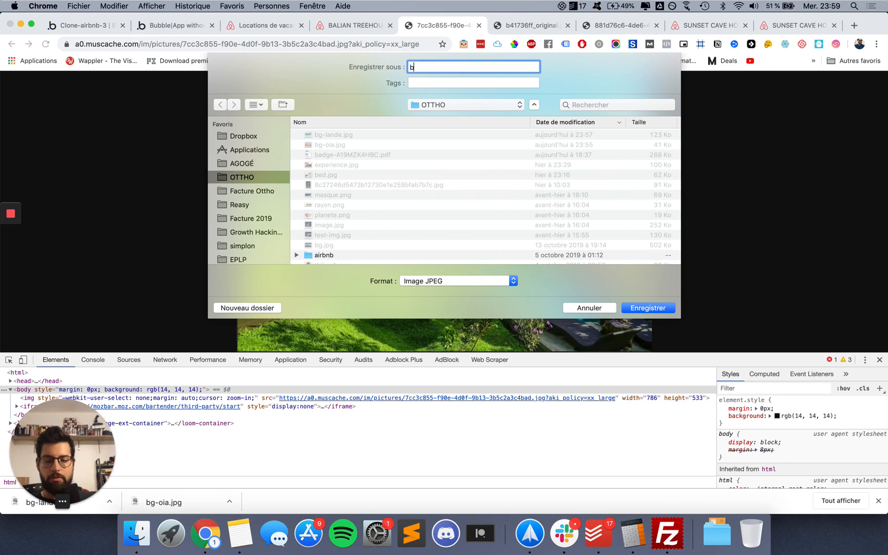
pyautogui.write('g-med')
pyautogui.press('Return')
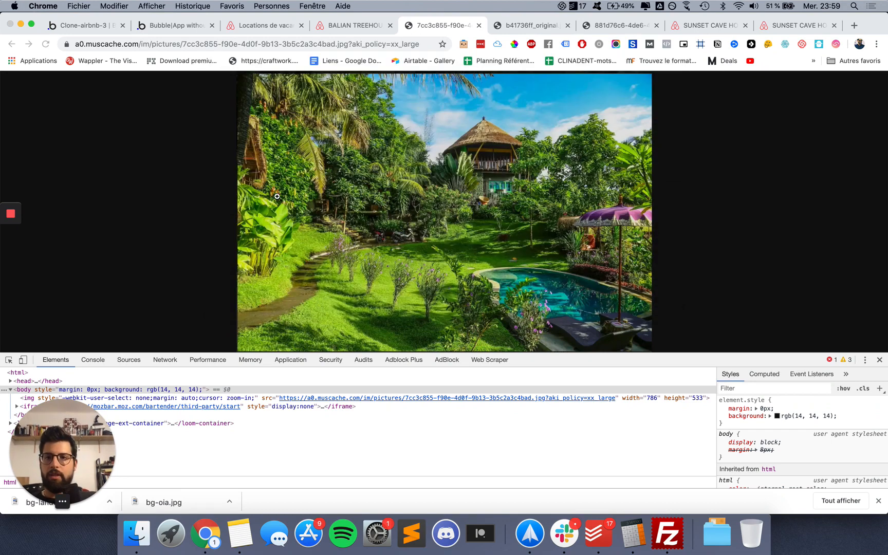
# Back in the Bubble editor, upload bg-made.jpg as the treehouse entry's Image and create the entry
pyautogui.click(87, 25)
pyautogui.click(358, 162)
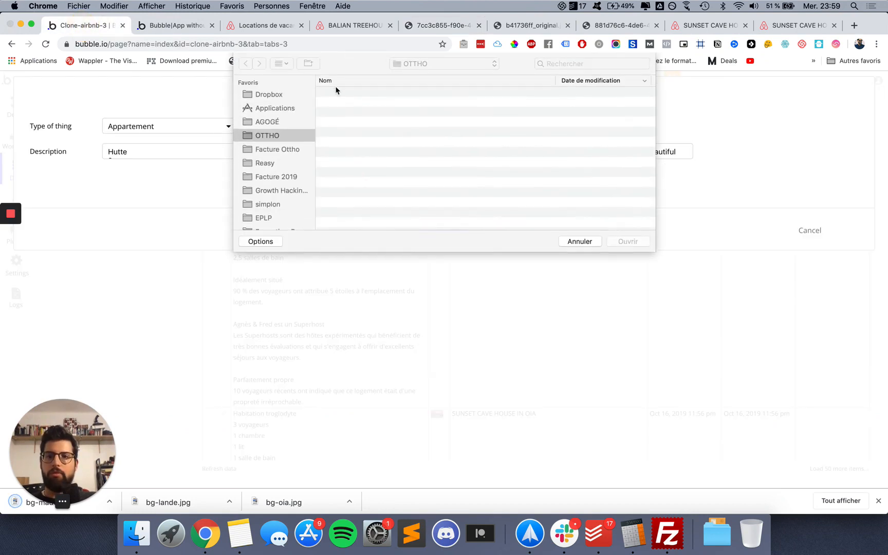
pyautogui.click(350, 92)
pyautogui.hscroll(3, 379, 101)
pyautogui.hscroll(-3, 383, 102)
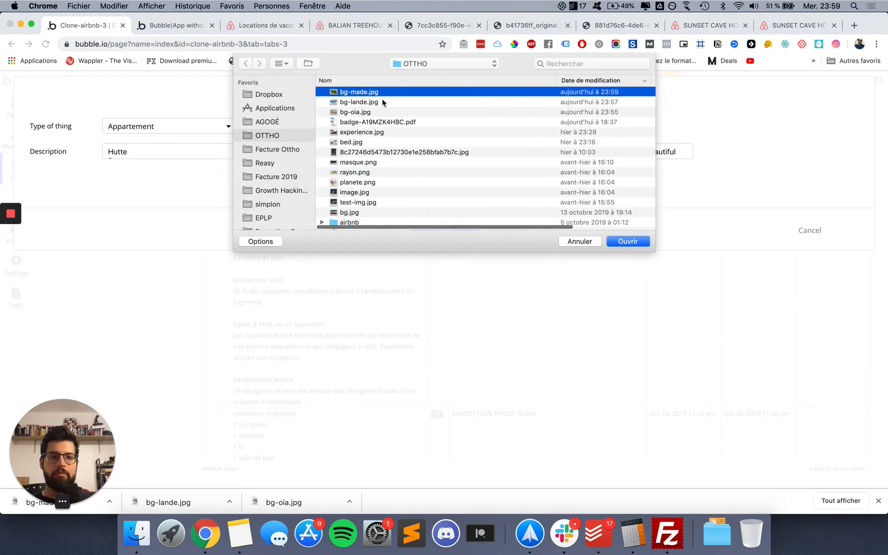
pyautogui.click(628, 242)
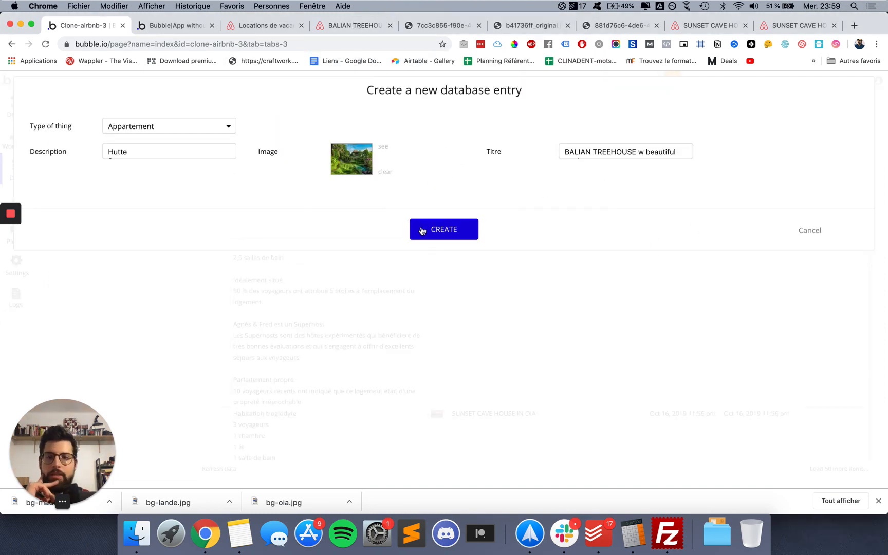
pyautogui.click(421, 228)
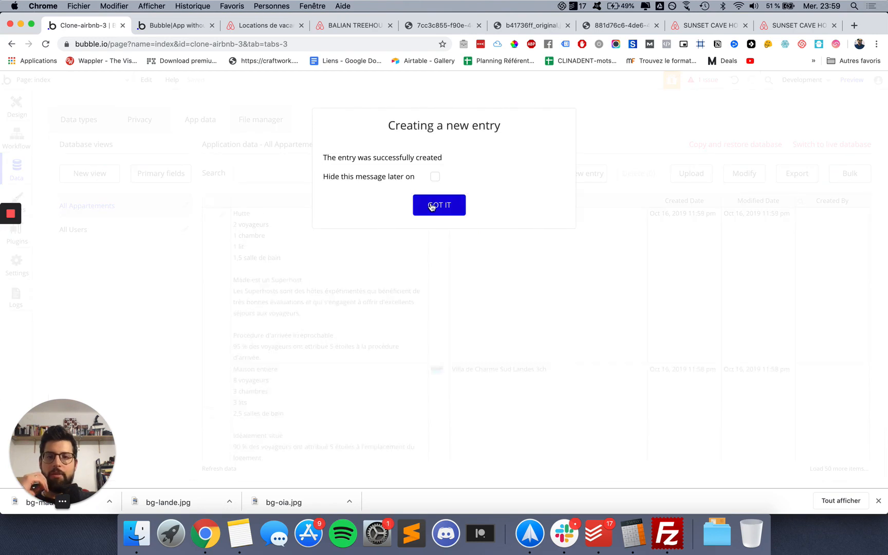
pyautogui.click(431, 206)
pyautogui.scroll(-6, 402, 272)
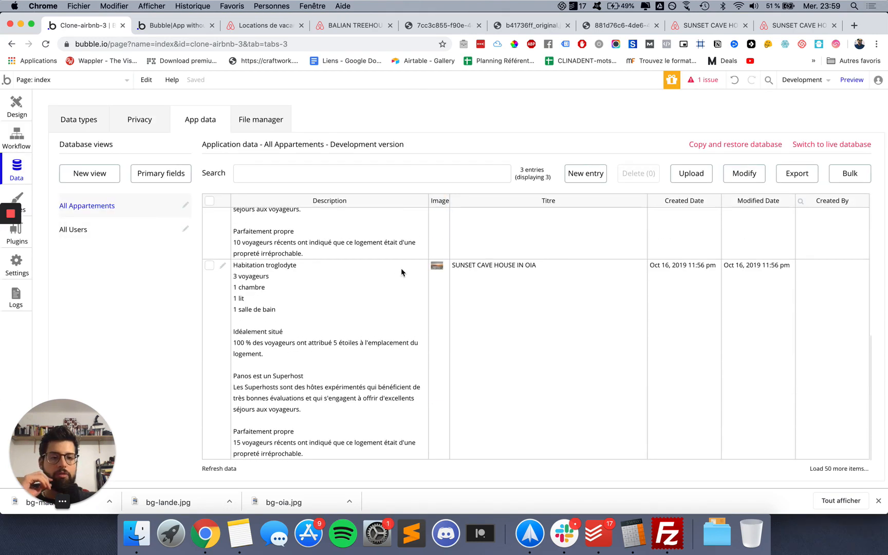
pyautogui.scroll(6, 402, 272)
# Return to the page design and set the type of content of the repeating group under "Logements dans le monde entier" to Appartement
pyautogui.click(14, 110)
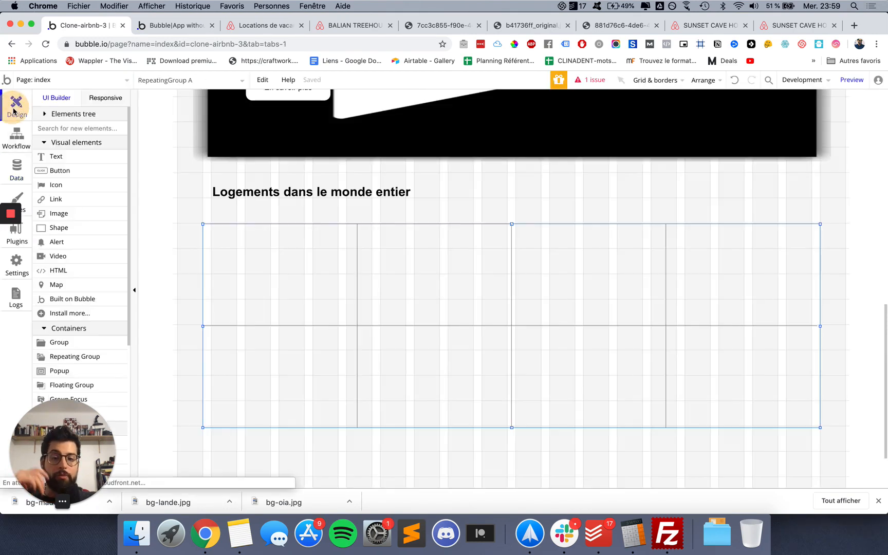
pyautogui.click(335, 258)
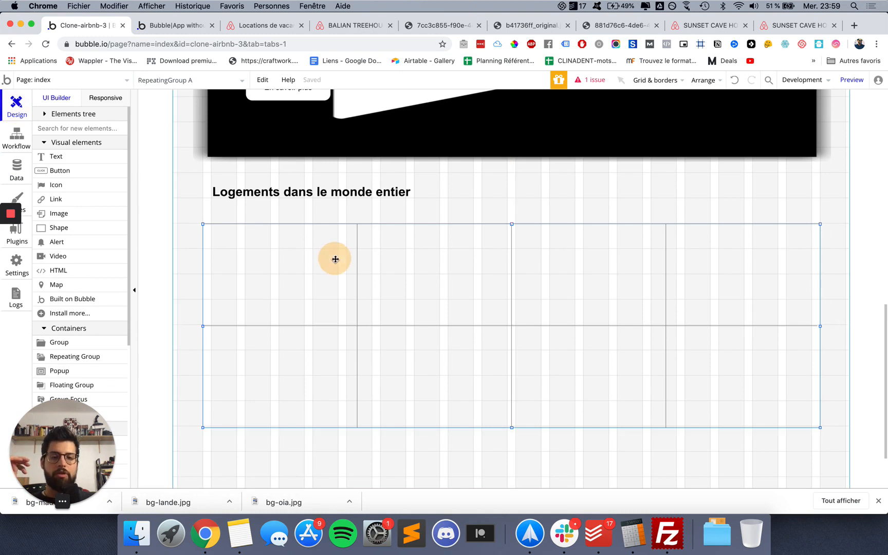
pyautogui.scroll(-1, 58, 258)
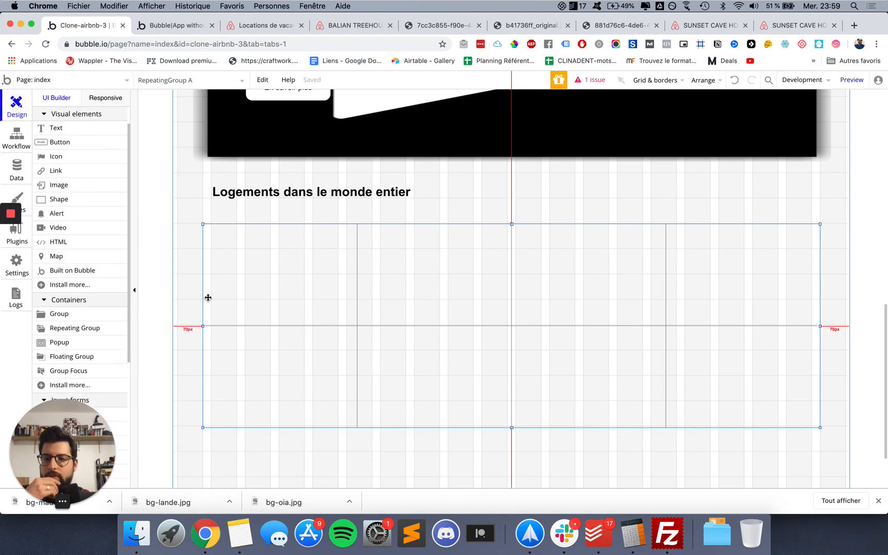
pyautogui.doubleClick(208, 297)
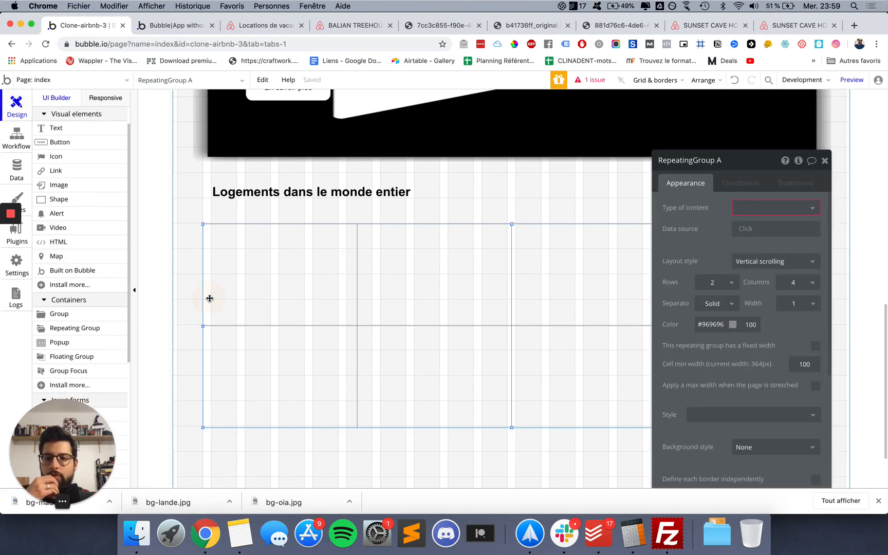
pyautogui.click(776, 209)
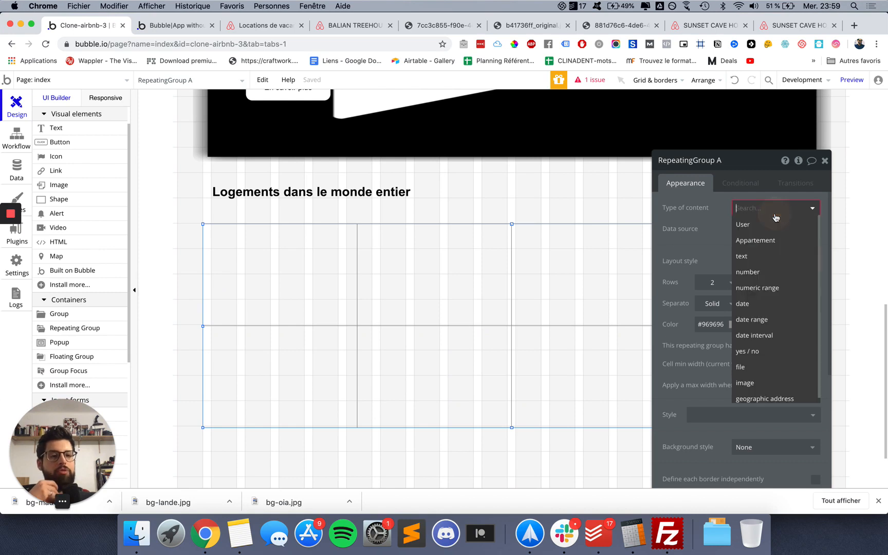
pyautogui.click(754, 240)
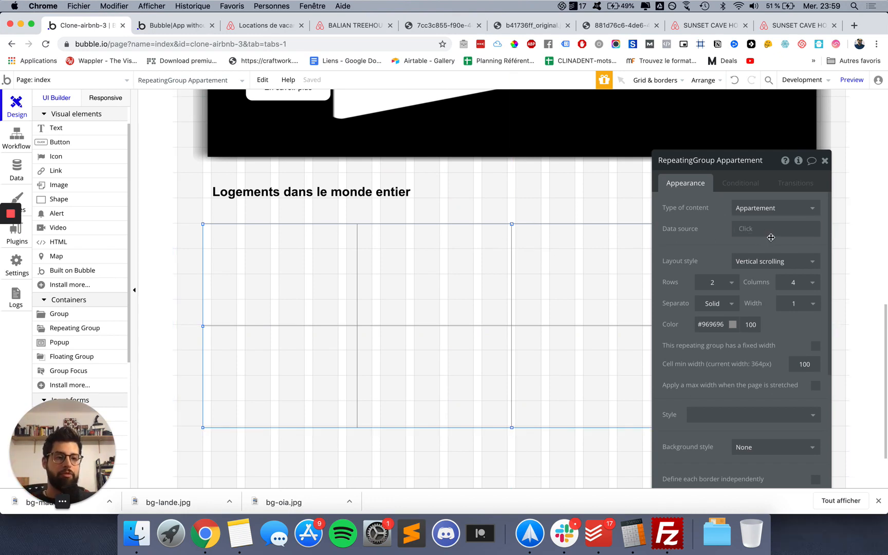
# Set the repeating group's data source to a search for Appartement without constraints or sorting
pyautogui.click(749, 232)
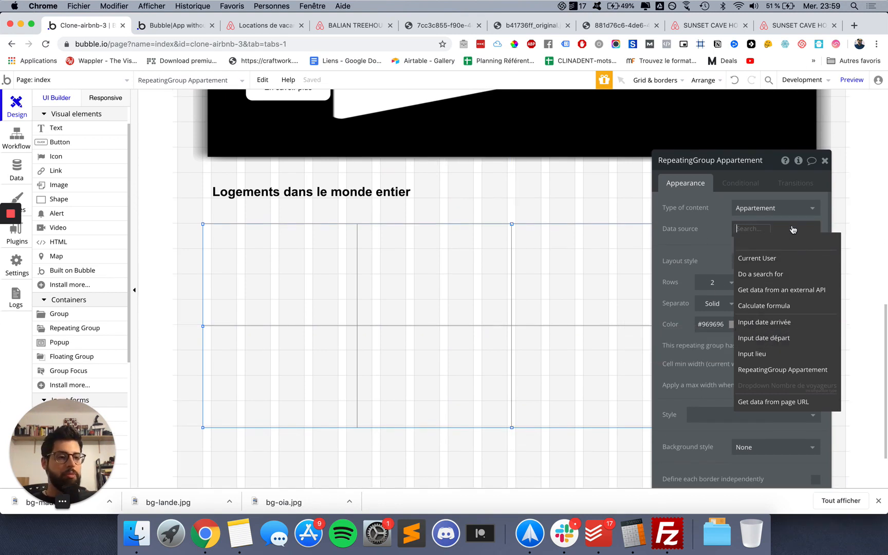
pyautogui.click(782, 274)
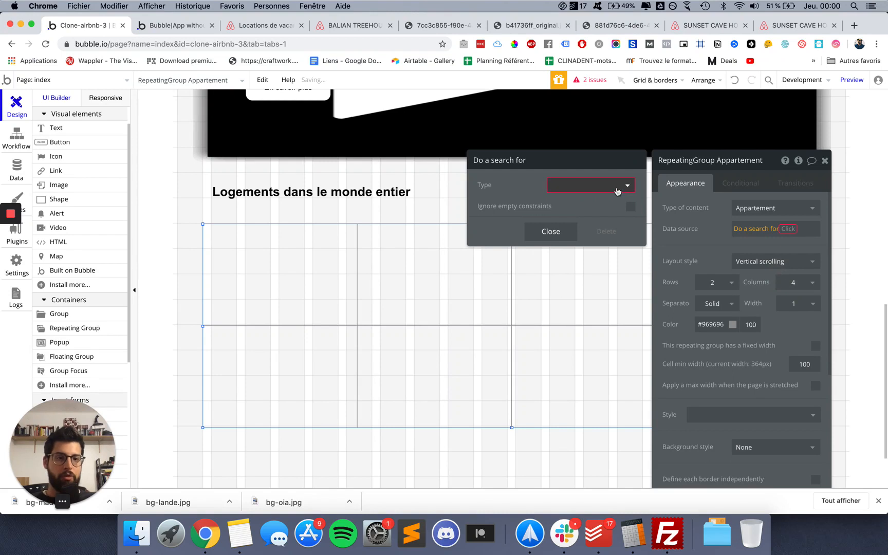
pyautogui.click(610, 185)
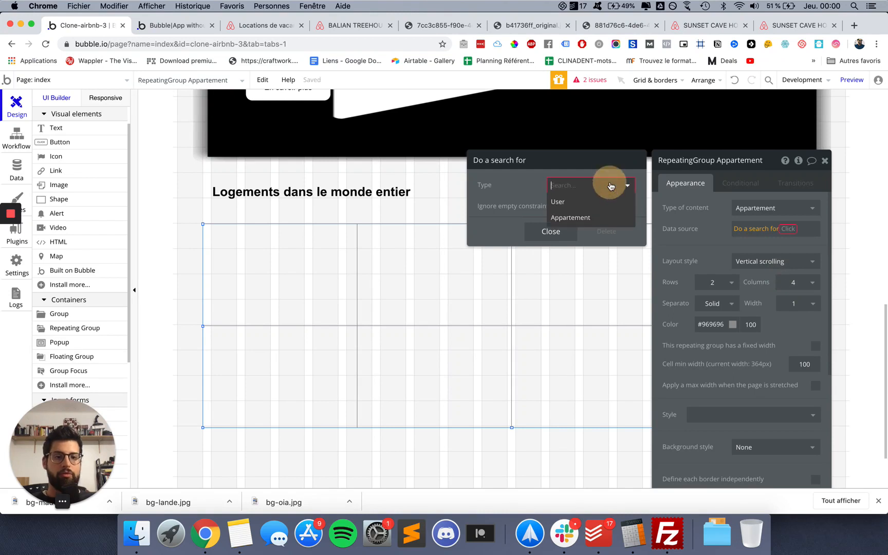
pyautogui.click(581, 218)
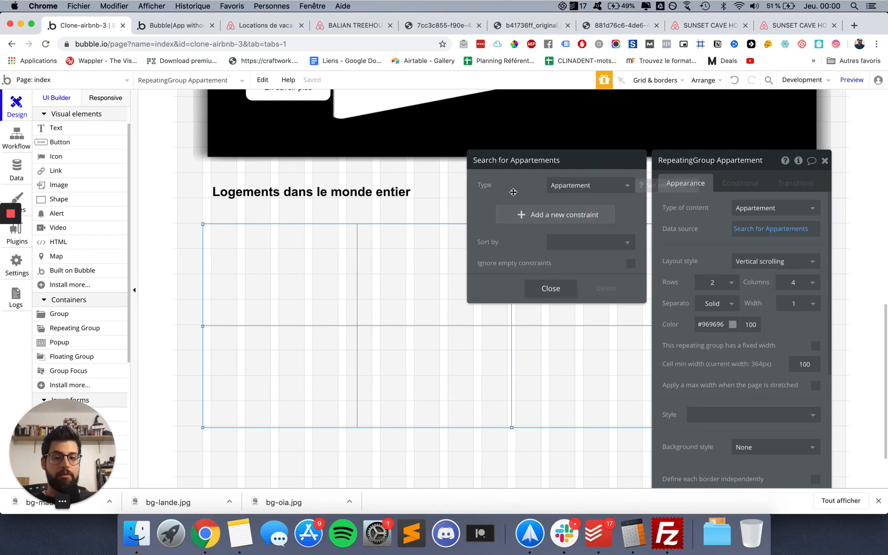
pyautogui.click(581, 243)
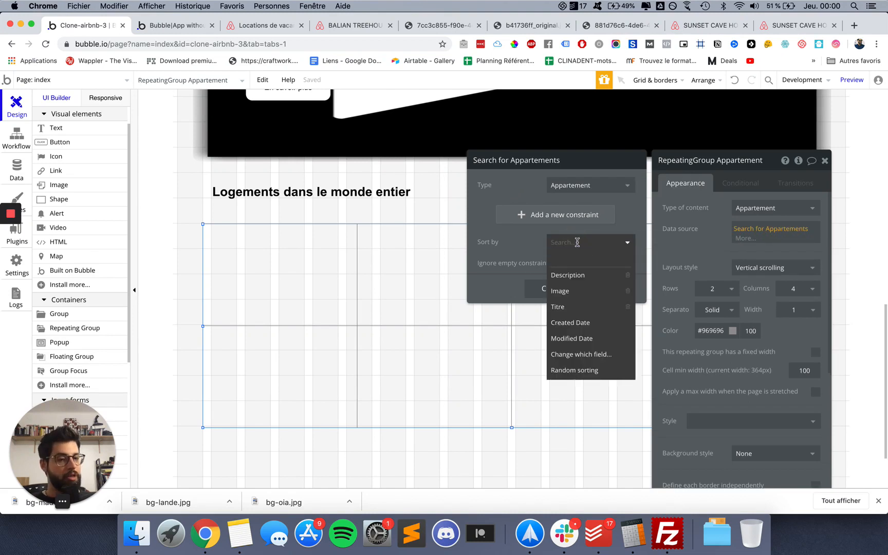
pyautogui.click(514, 247)
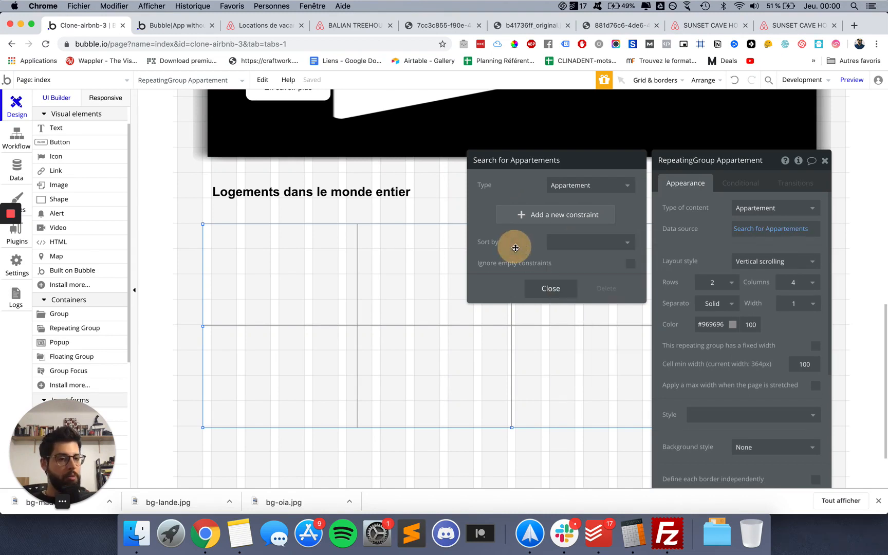
pyautogui.click(544, 289)
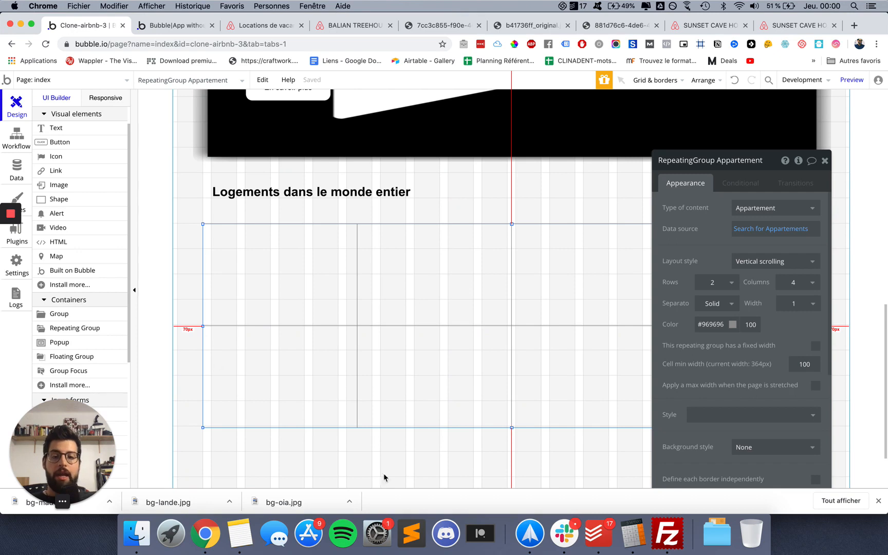
# Preview the page and check how the repeating group renders in the "Logements dans le monde entier" section
pyautogui.click(852, 80)
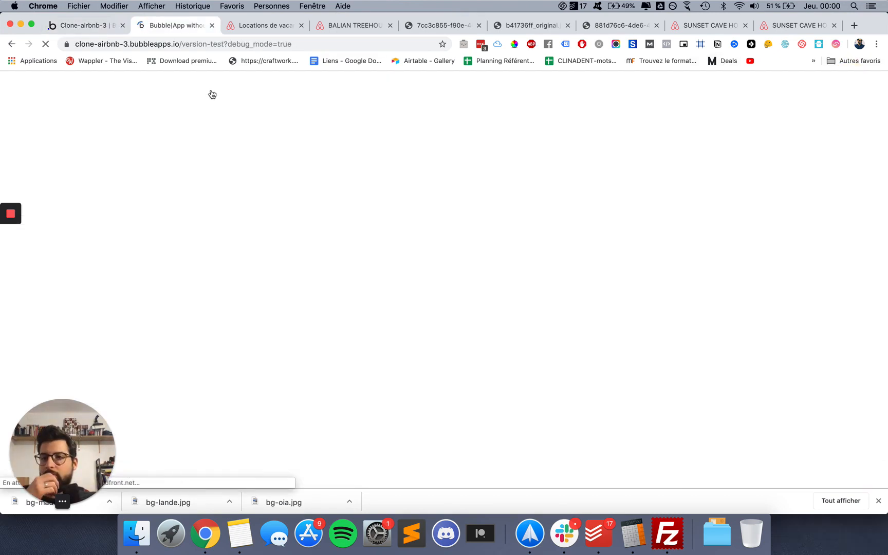
pyautogui.scroll(-10, 266, 196)
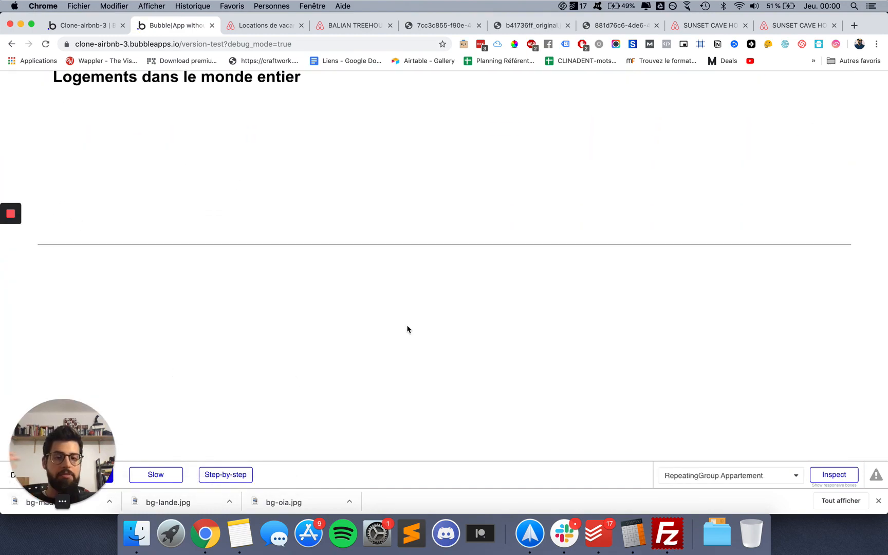
pyautogui.click(81, 23)
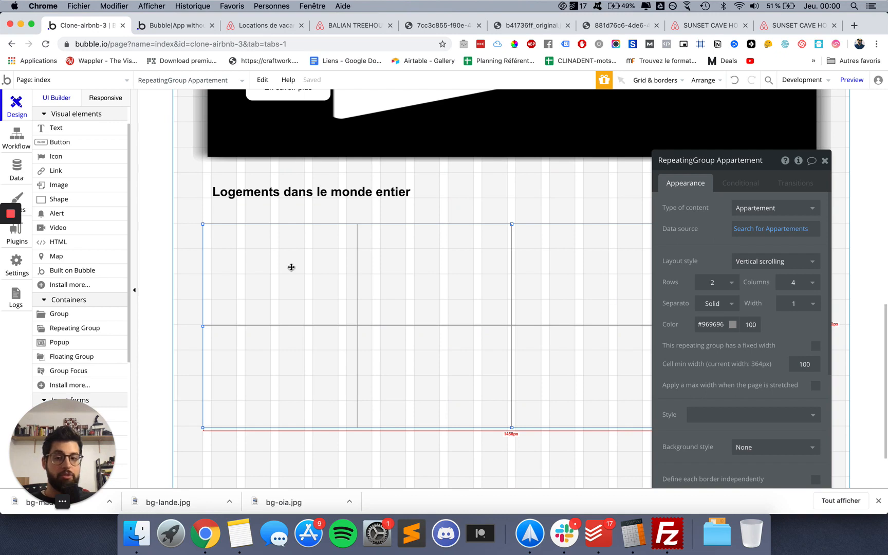
pyautogui.scroll(-2, 287, 267)
pyautogui.scroll(-5, 72, 288)
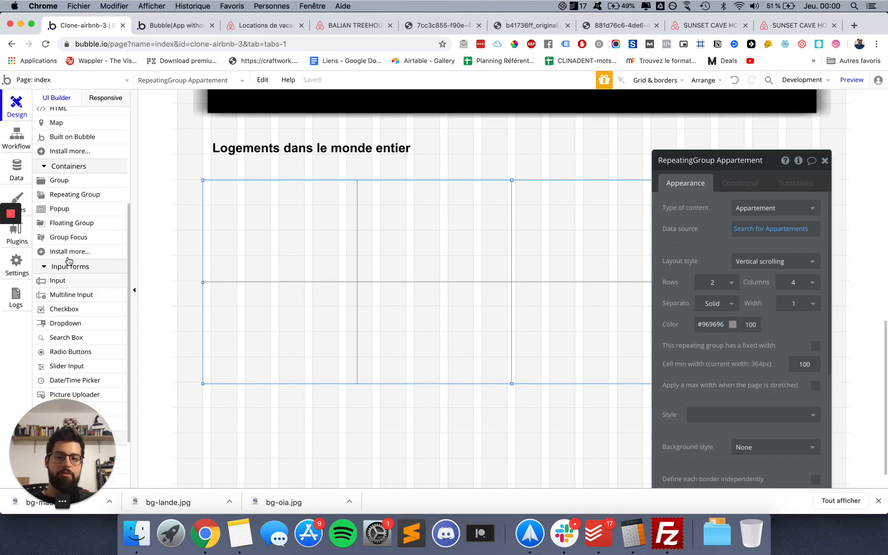
pyautogui.scroll(5, 62, 240)
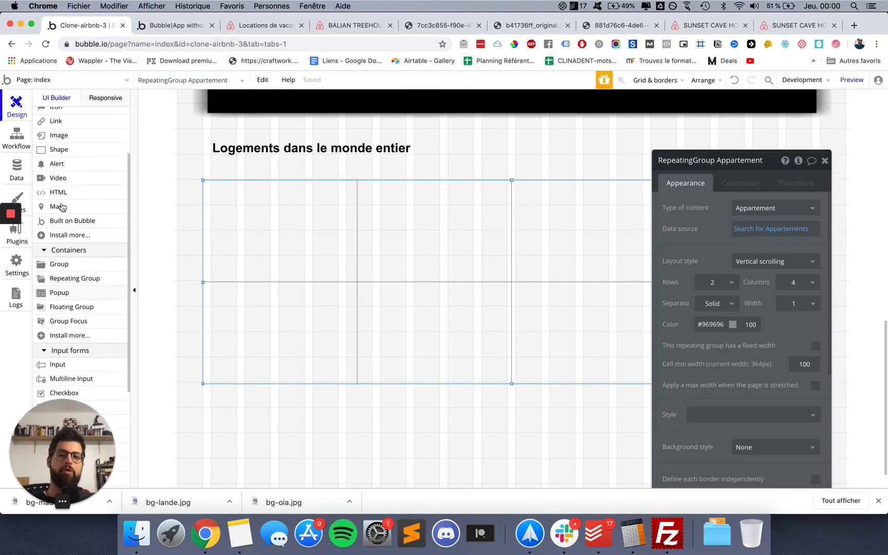